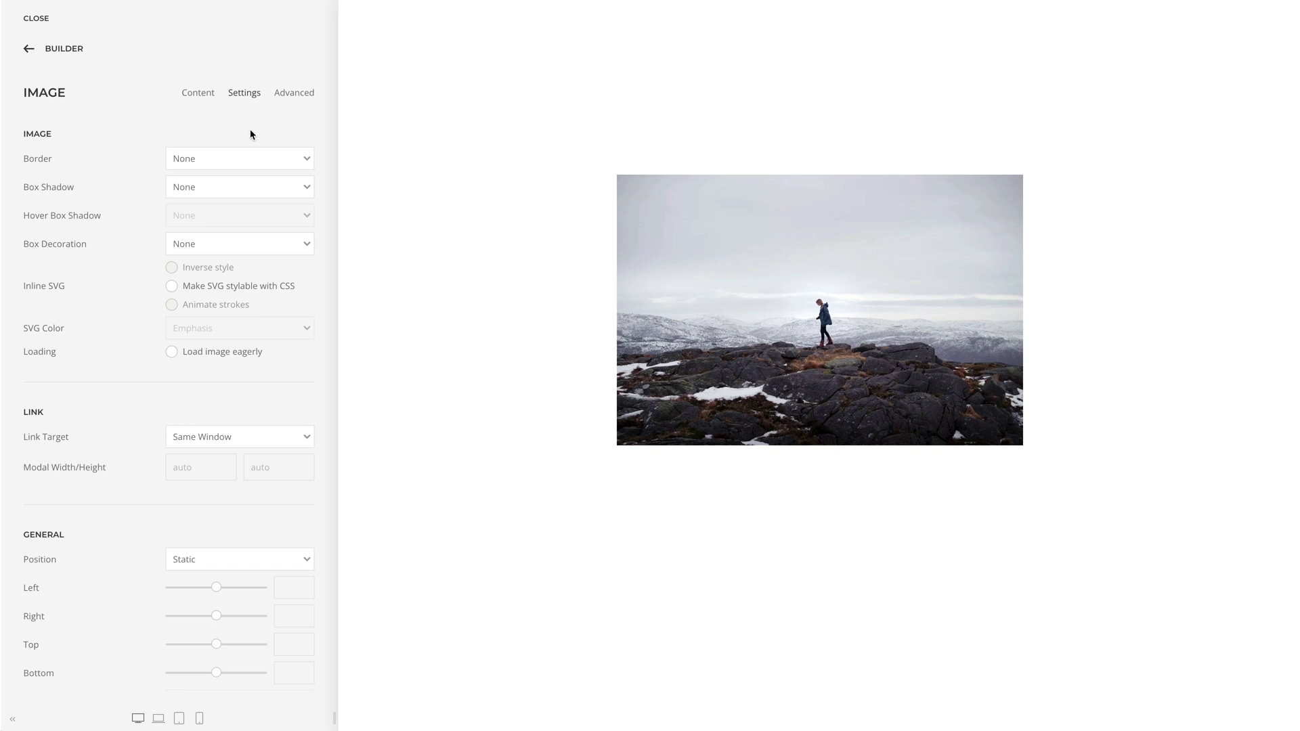
# Pick Parallax from the image element's Animation dropdown under General settings
pyautogui.scroll(-5, 241, 163)
pyautogui.scroll(-1, 235, 182)
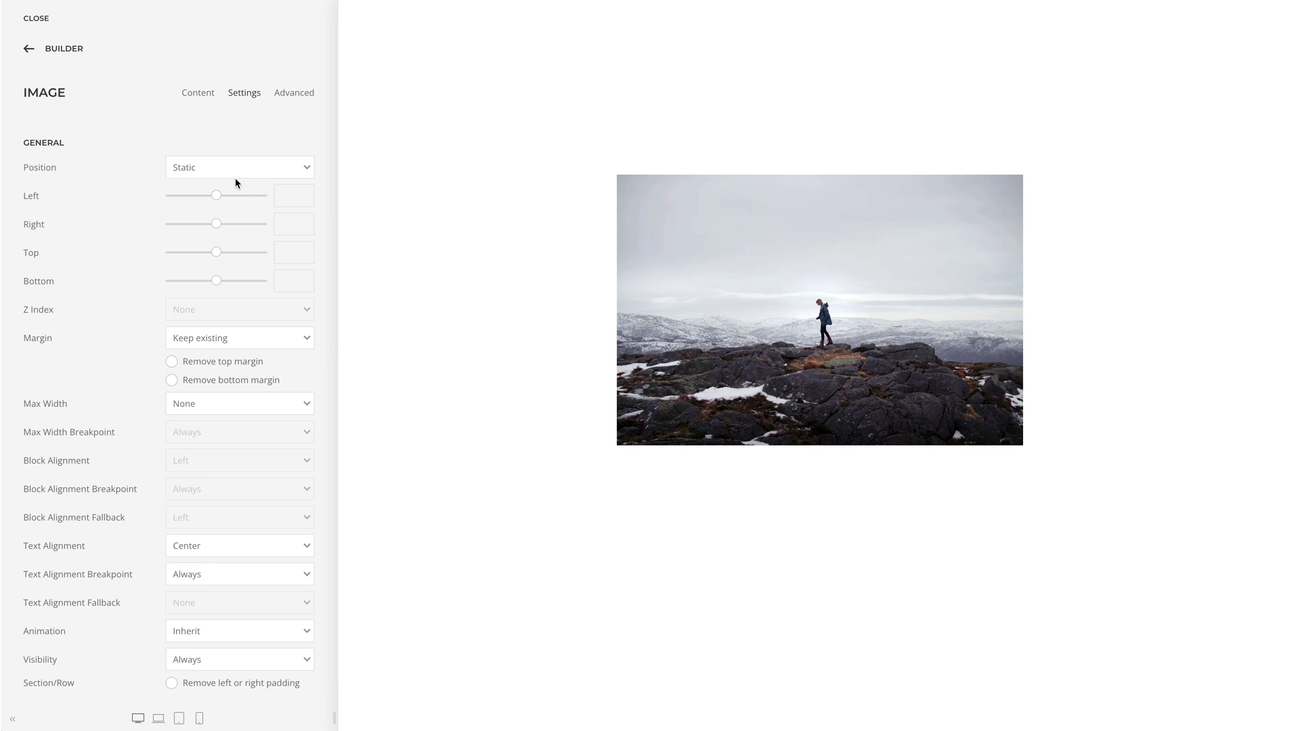
pyautogui.click(268, 634)
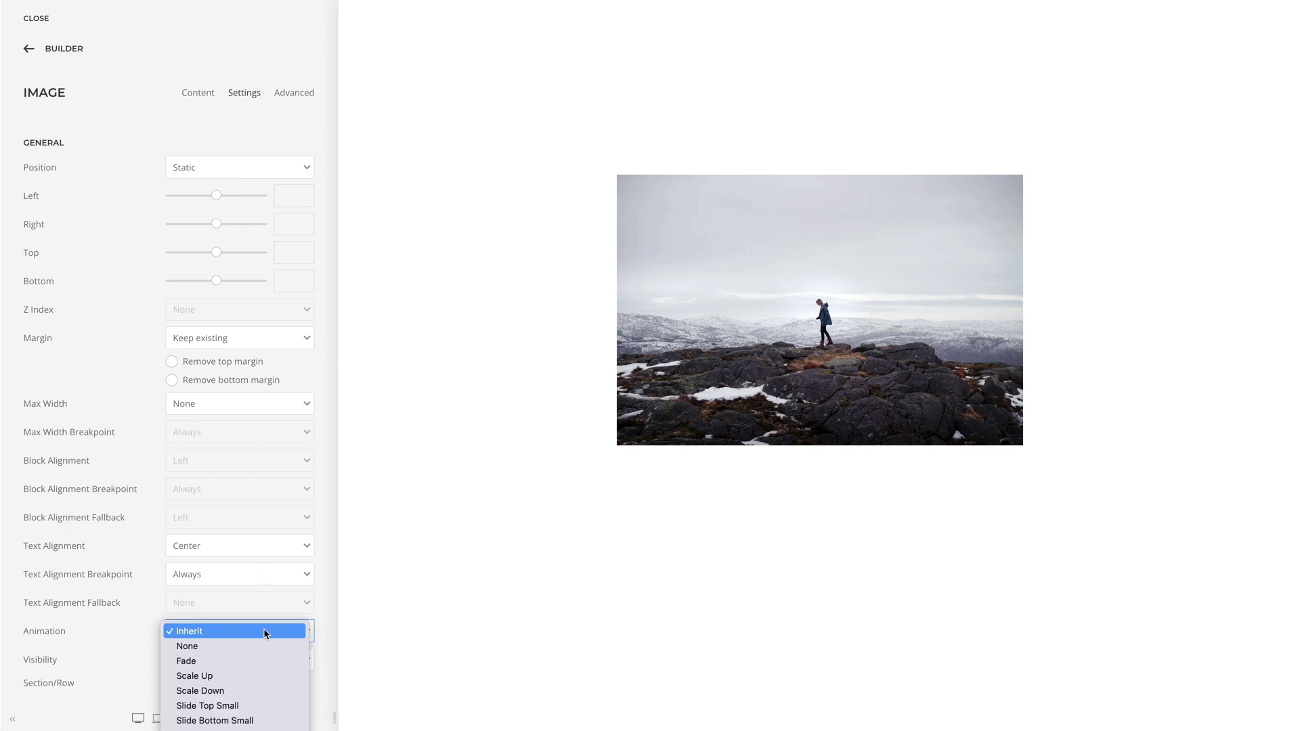
pyautogui.click(269, 714)
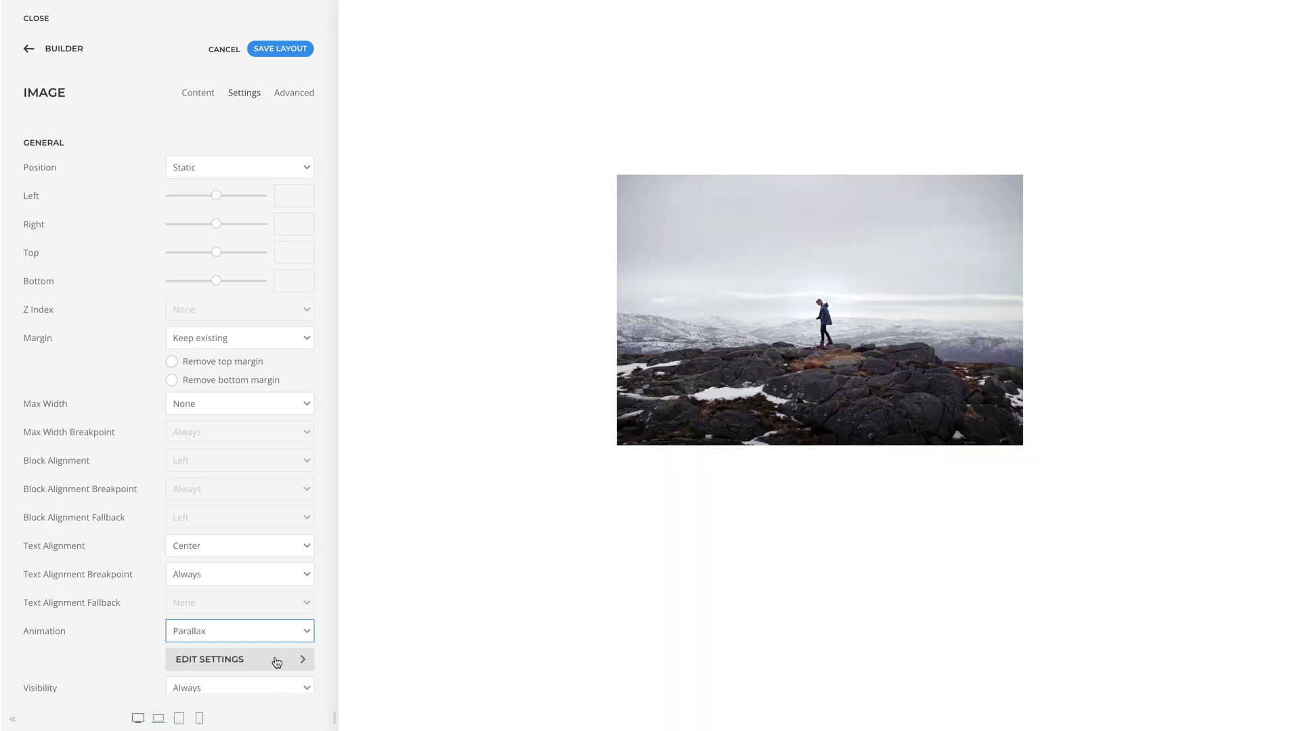
pyautogui.click(280, 632)
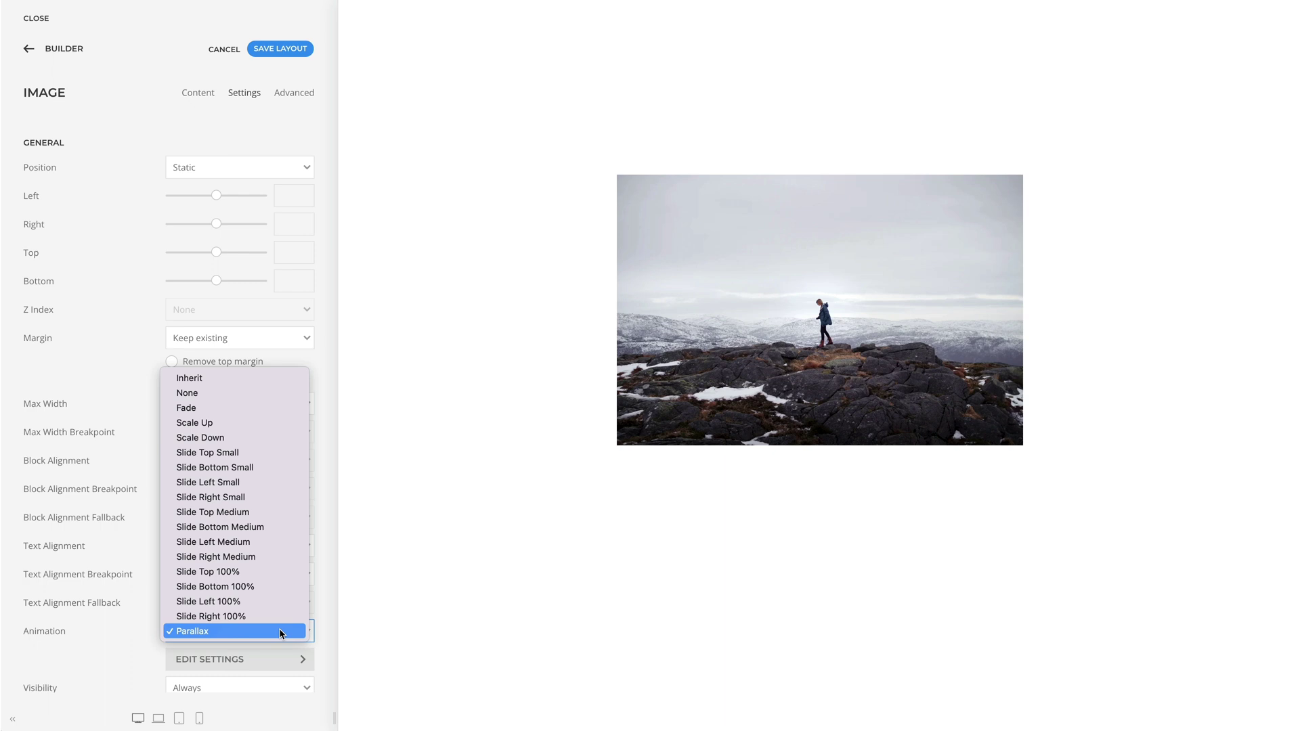
pyautogui.click(280, 632)
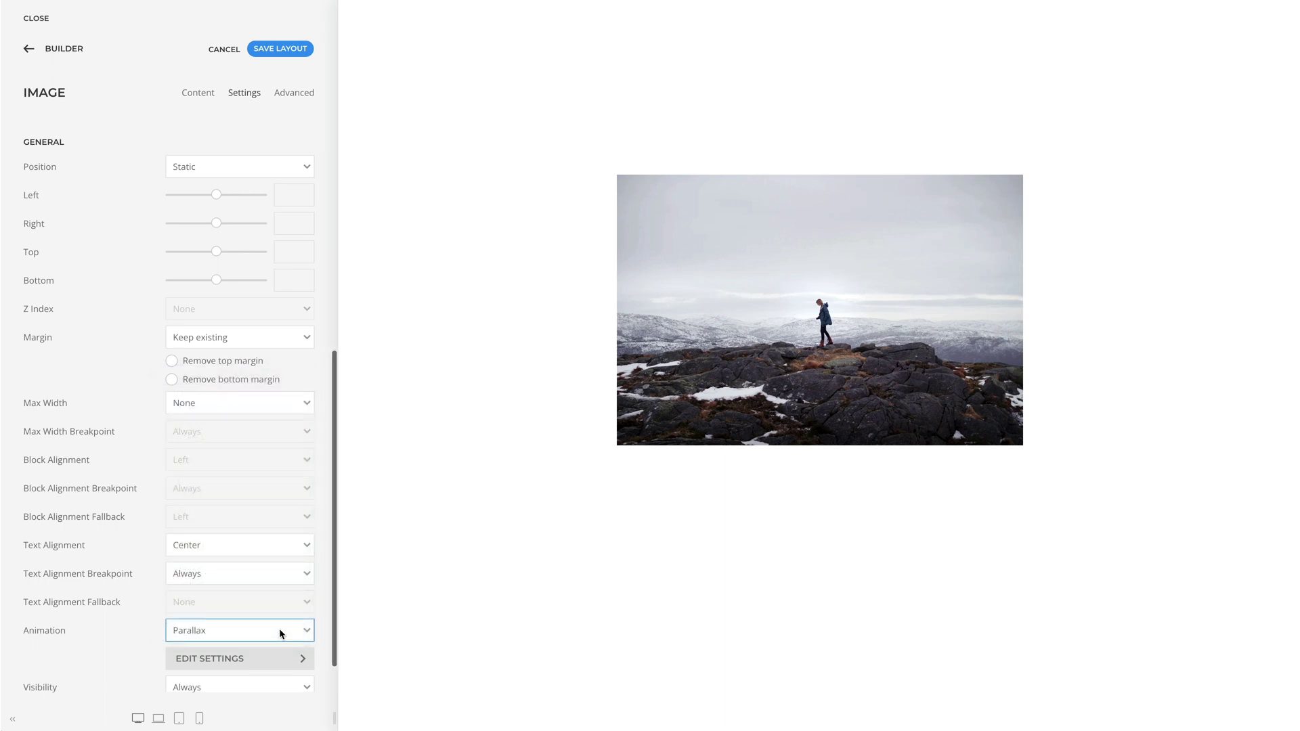
pyautogui.scroll(-1, 280, 632)
# Drag the parallax Translate X slider to 430 and scroll the preview to watch the sideways slide
pyautogui.click(281, 635)
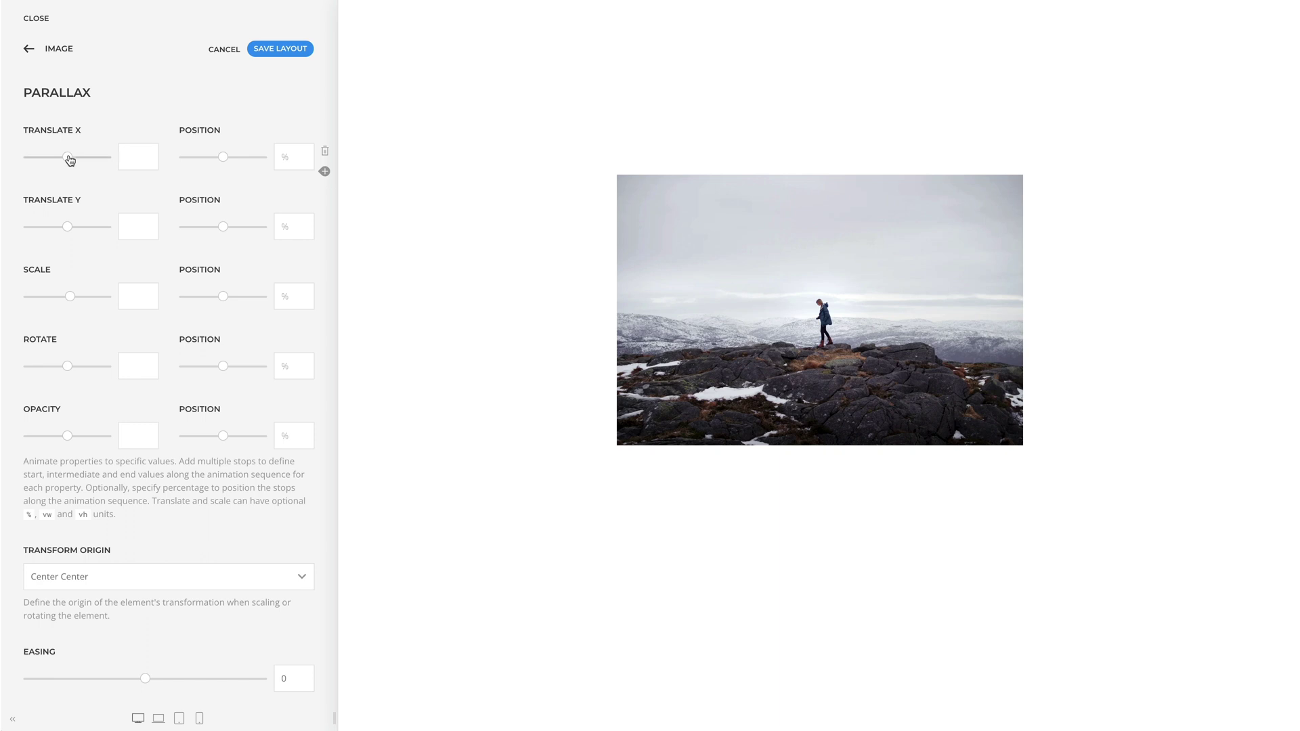
pyautogui.moveTo(95, 161); pyautogui.dragTo(97, 162)
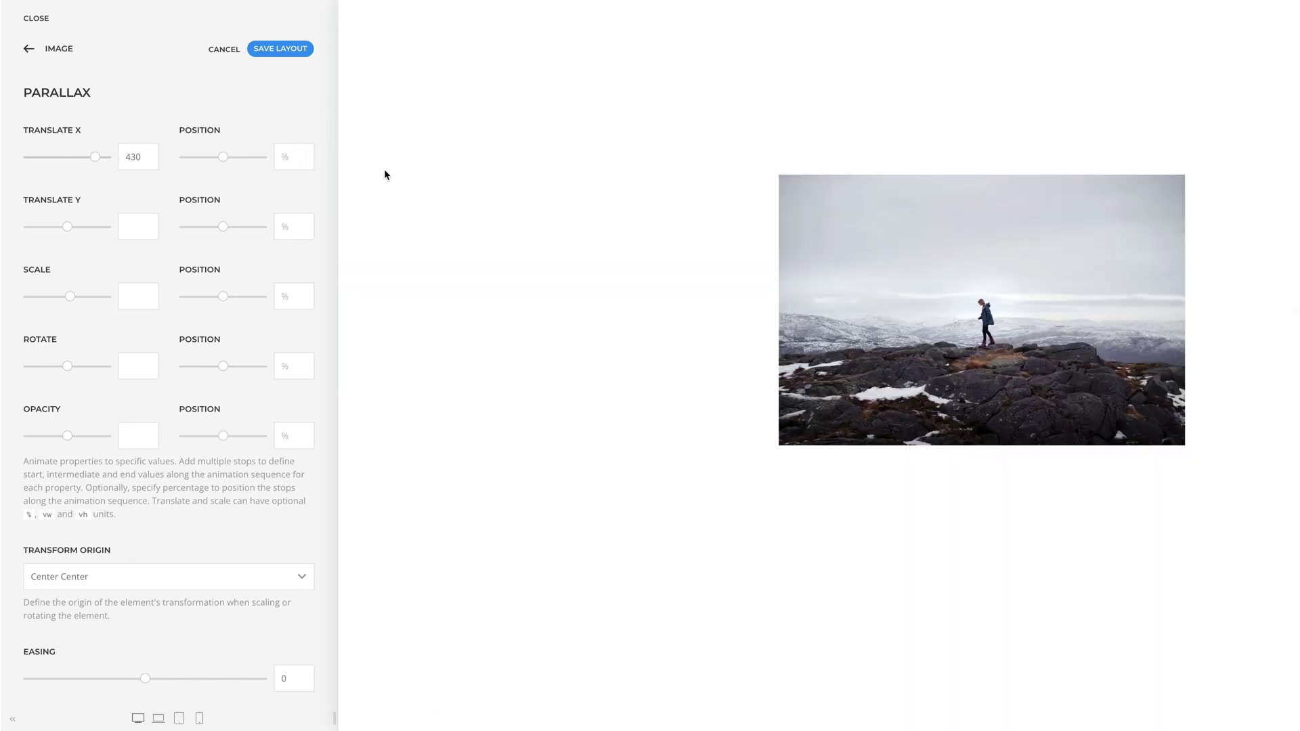
pyautogui.scroll(5, 384, 174)
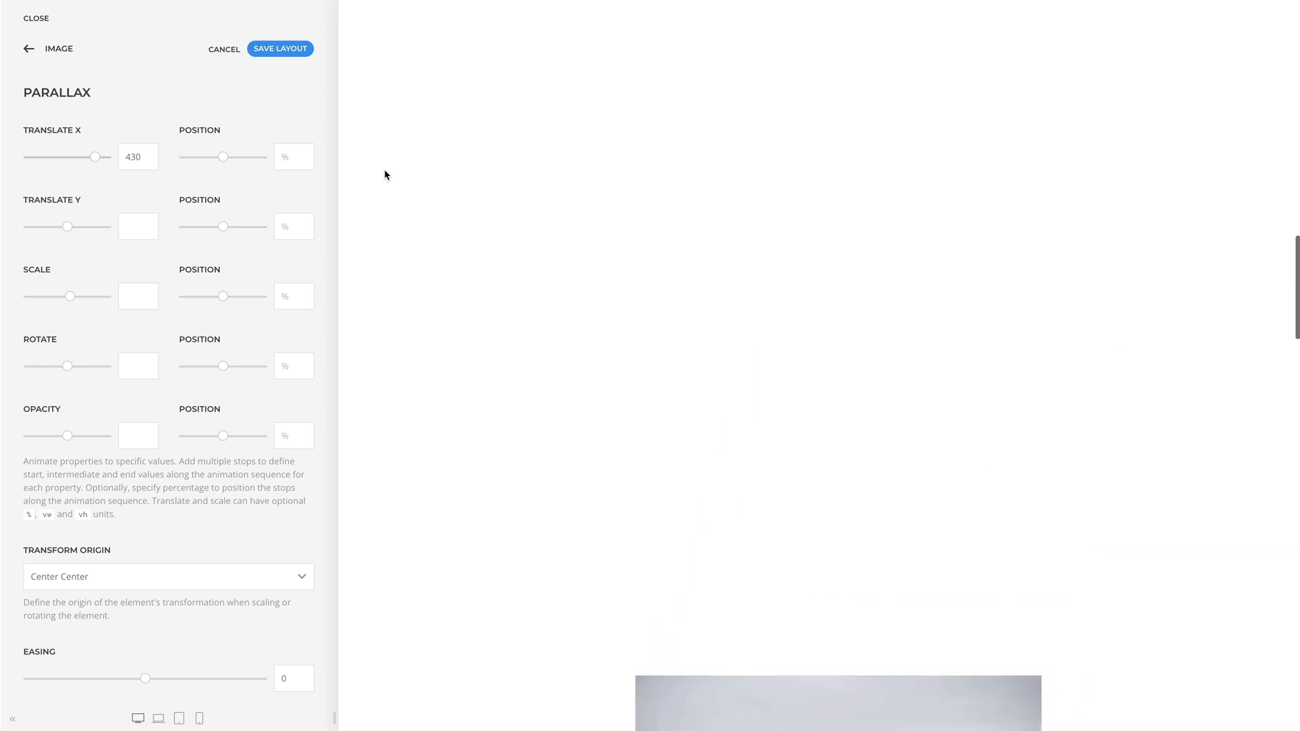
pyautogui.scroll(-2, 384, 175)
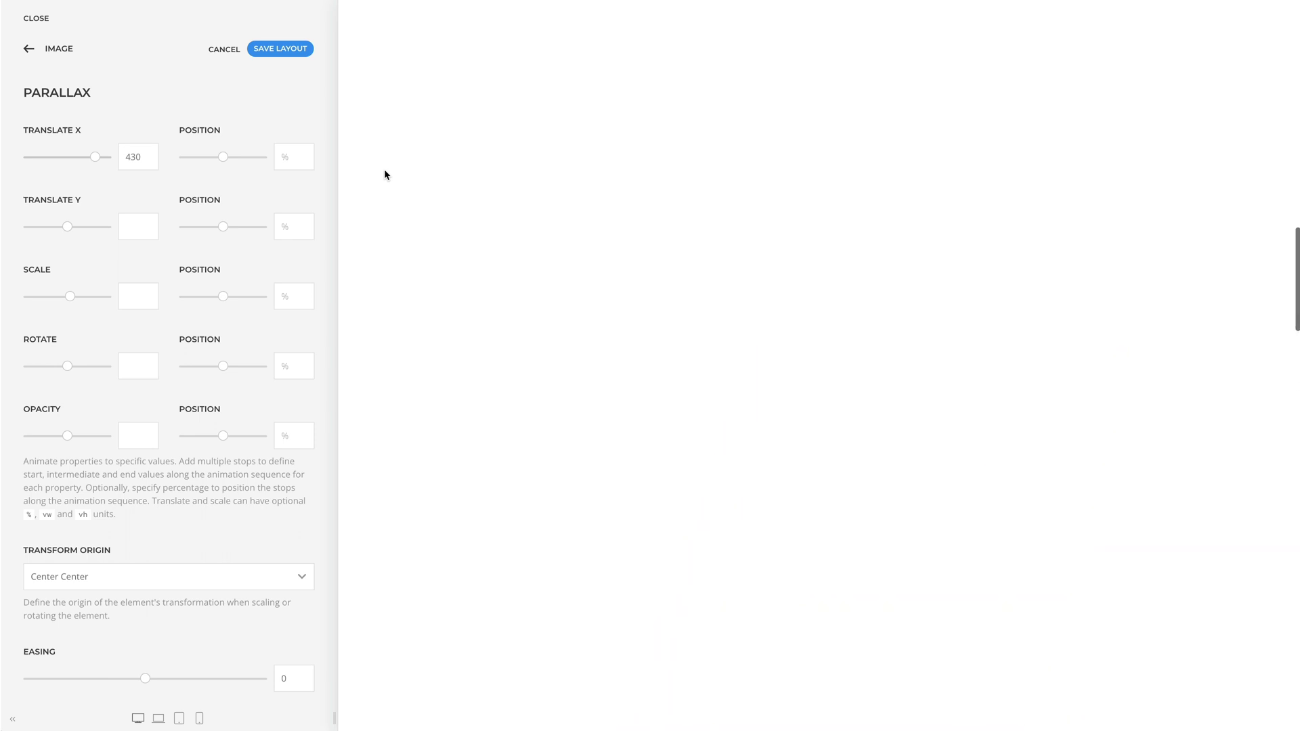
pyautogui.scroll(-4, 385, 175)
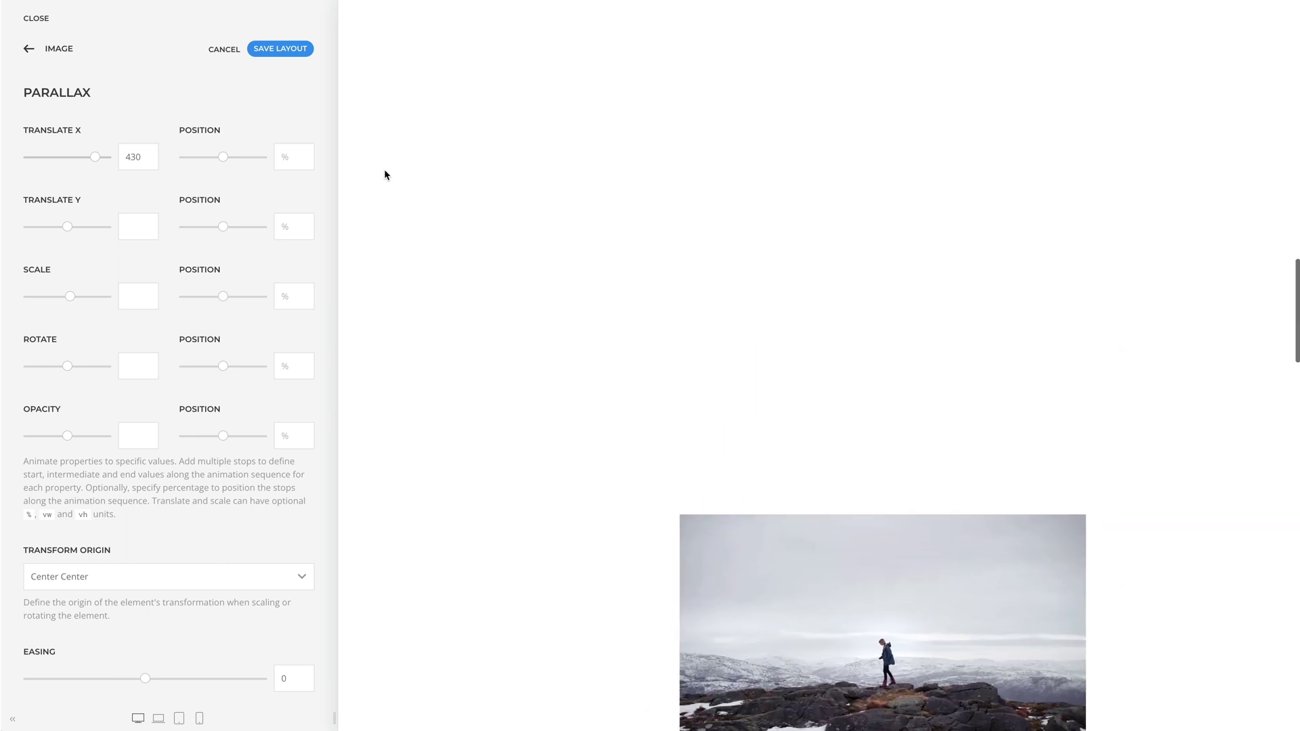
pyautogui.scroll(-5, 384, 174)
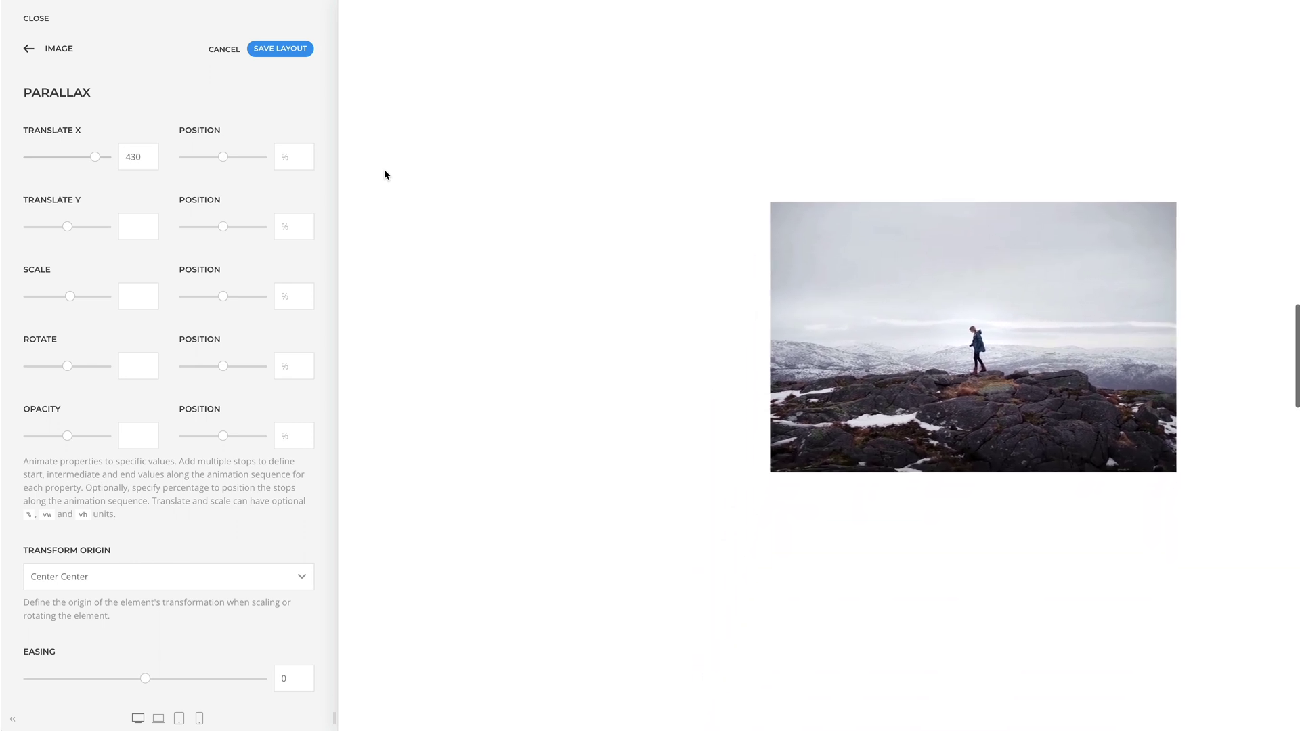
pyautogui.scroll(-5, 384, 175)
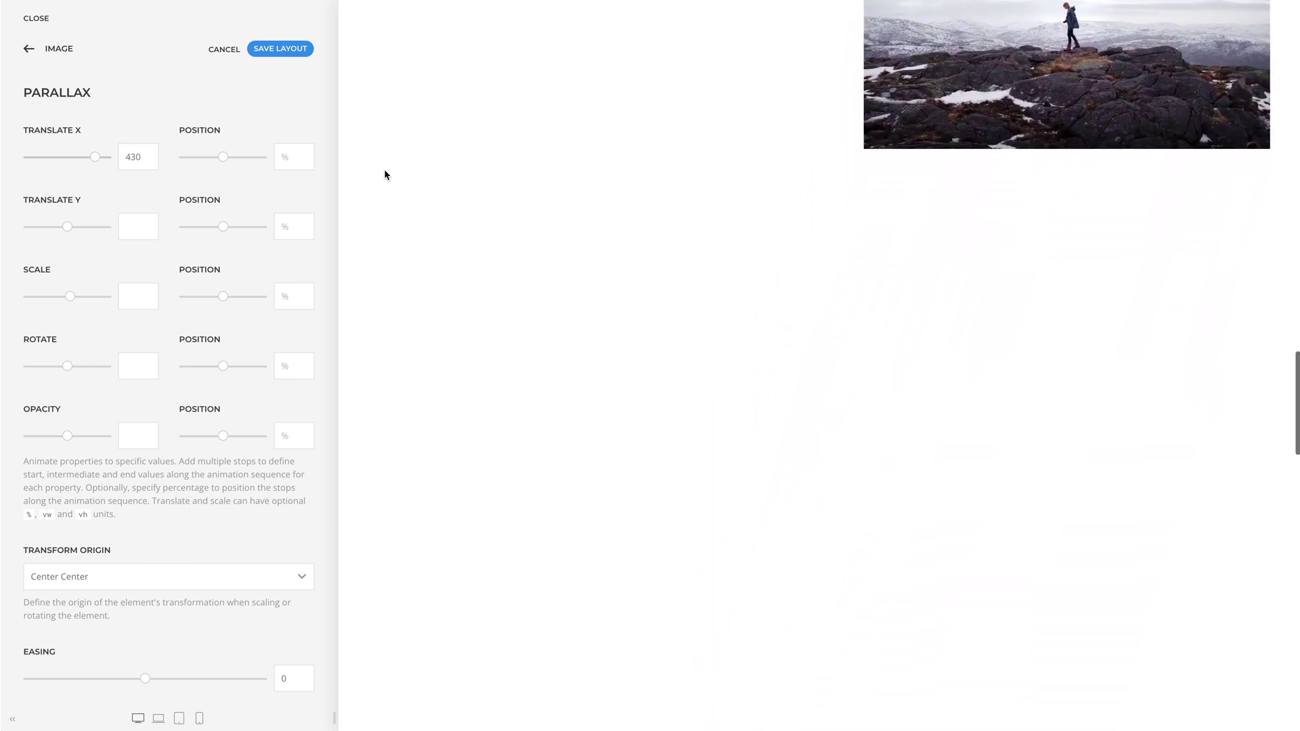
pyautogui.scroll(-1, 384, 175)
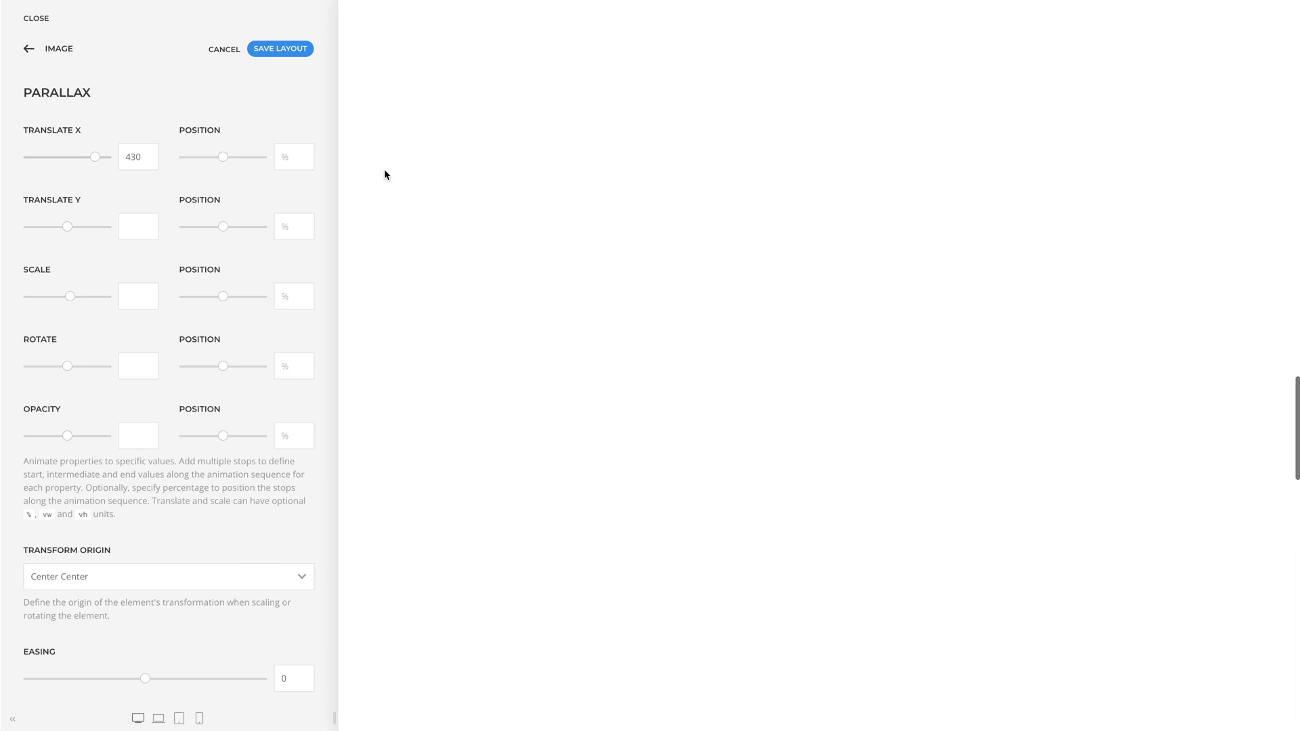
pyautogui.scroll(10, 384, 175)
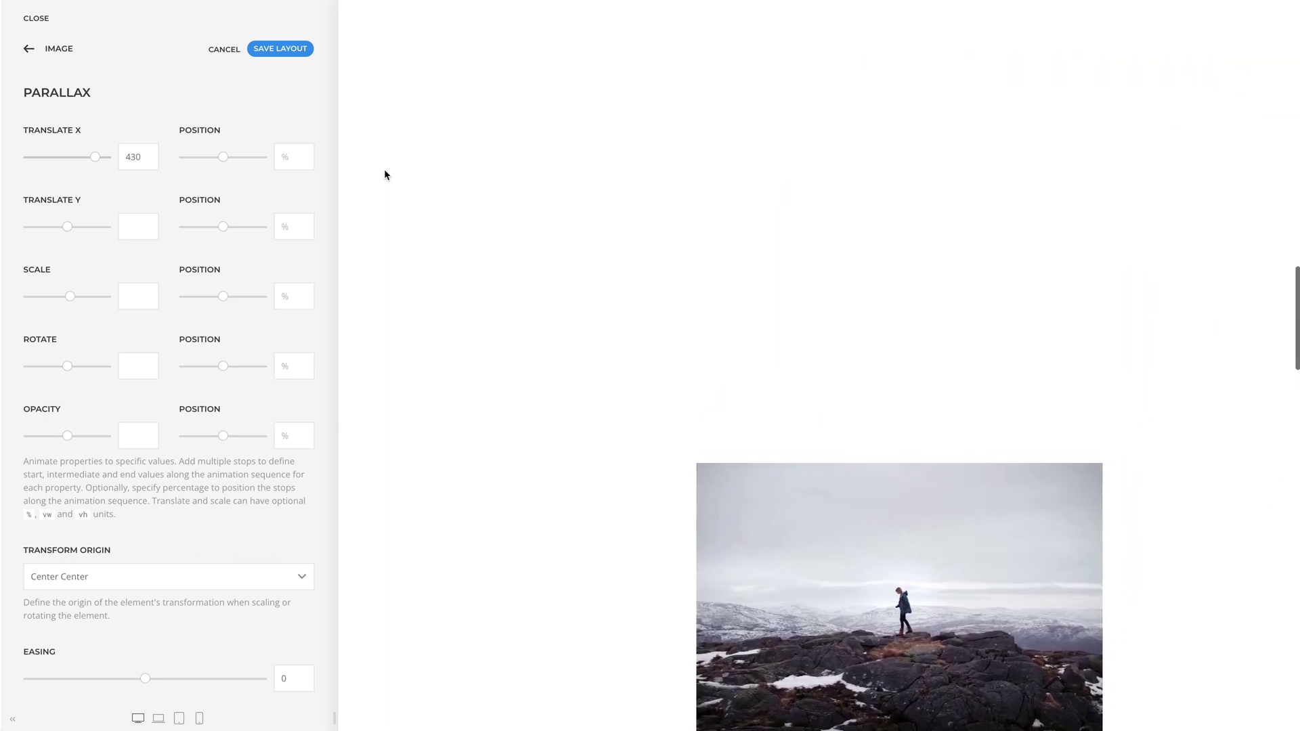
pyautogui.scroll(4, 384, 175)
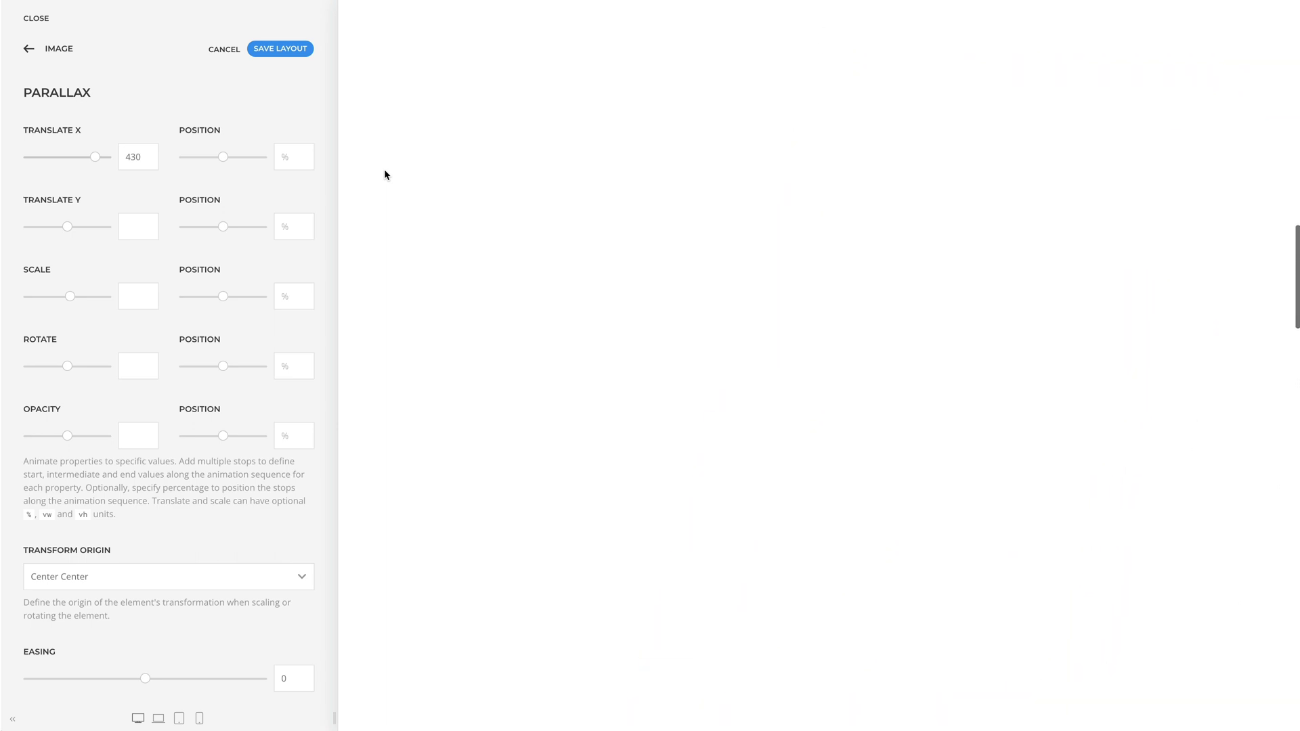
# Clear the 430 Translate X value and scroll the preview to compare the motion
pyautogui.click(144, 157)
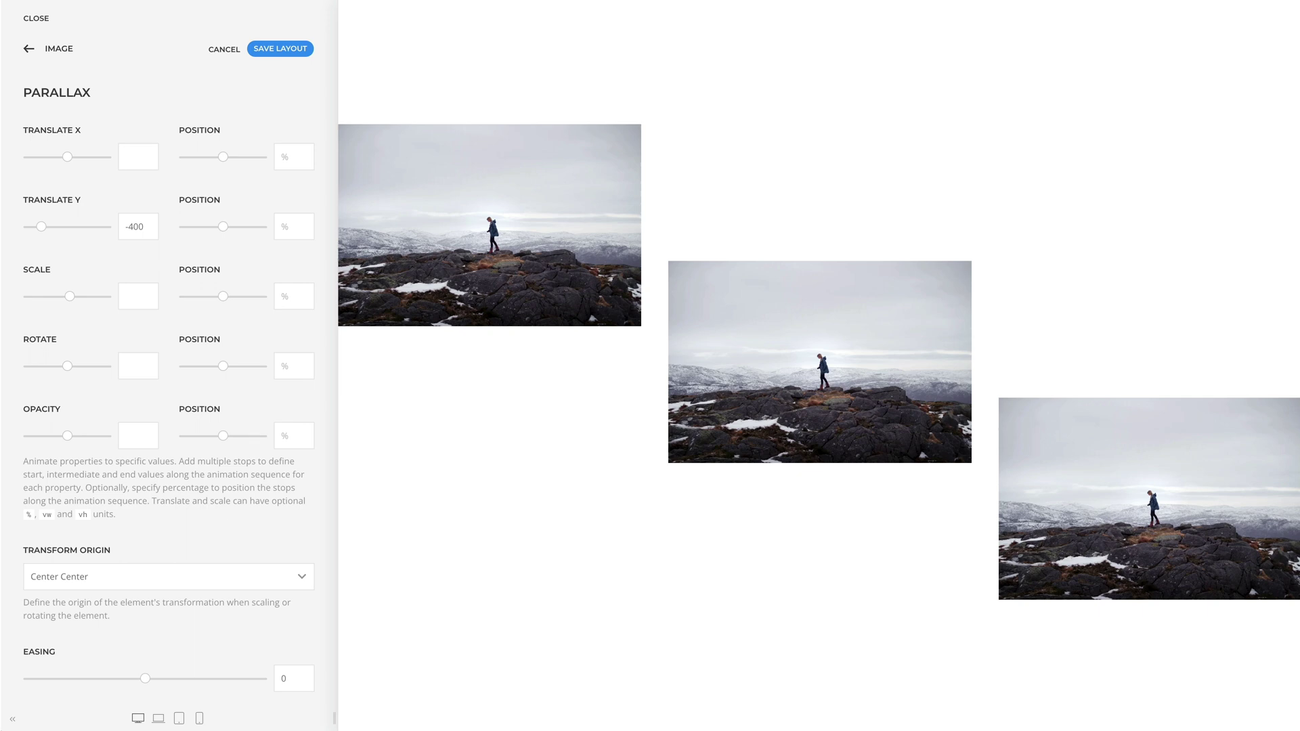
pyautogui.moveTo(346, 194)
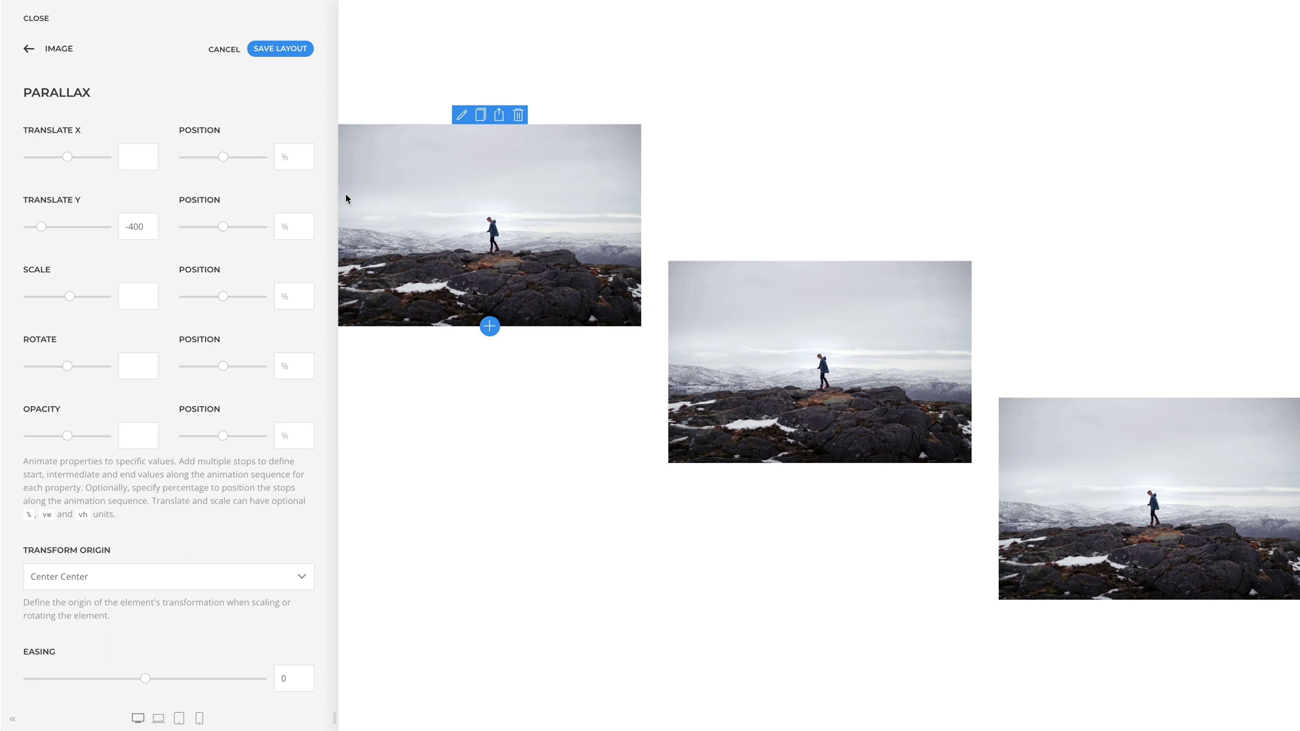
pyautogui.scroll(4, 345, 198)
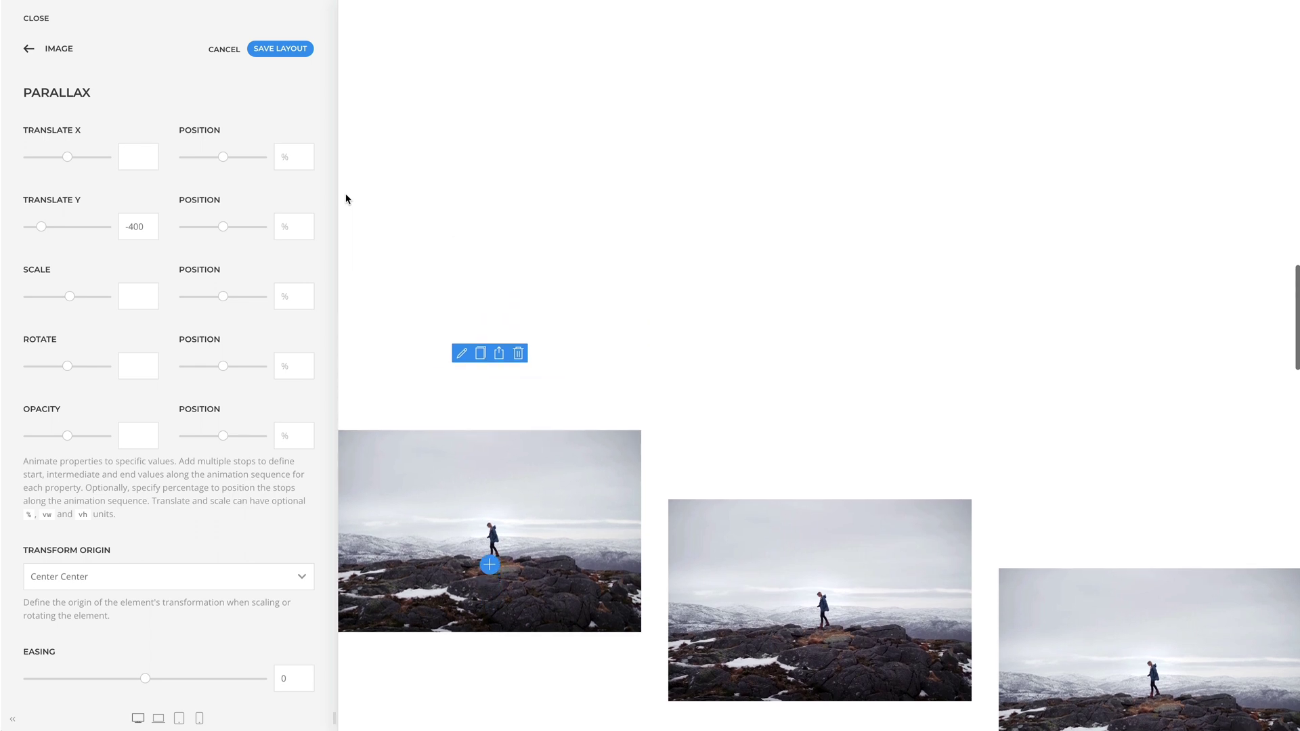
pyautogui.scroll(4, 345, 198)
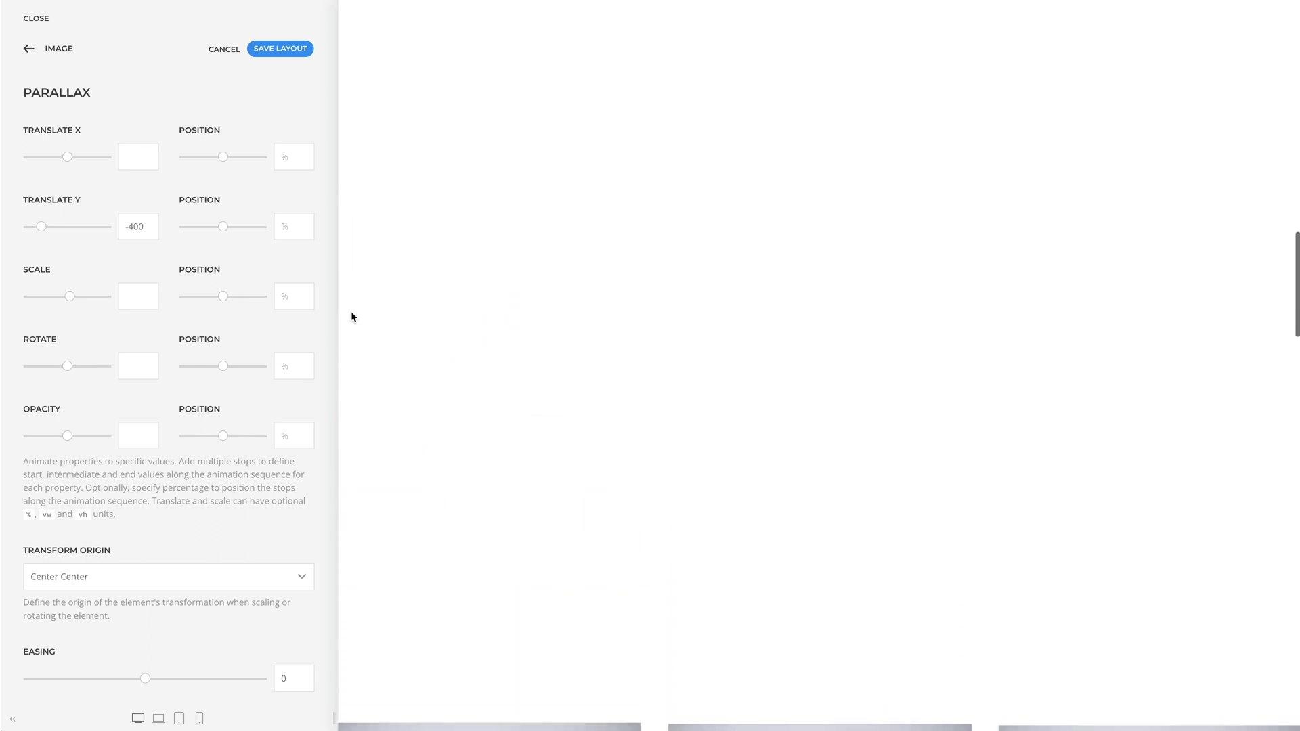
pyautogui.scroll(-5, 351, 316)
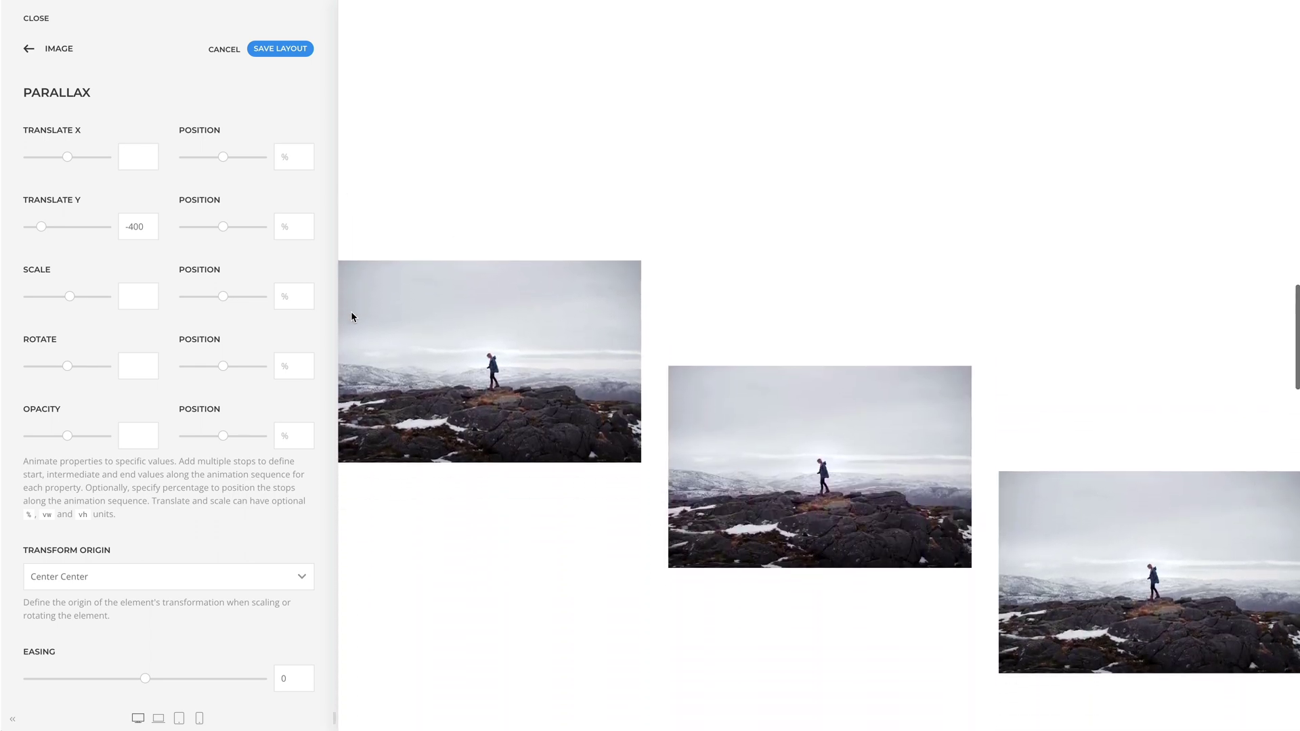
pyautogui.scroll(-5, 351, 316)
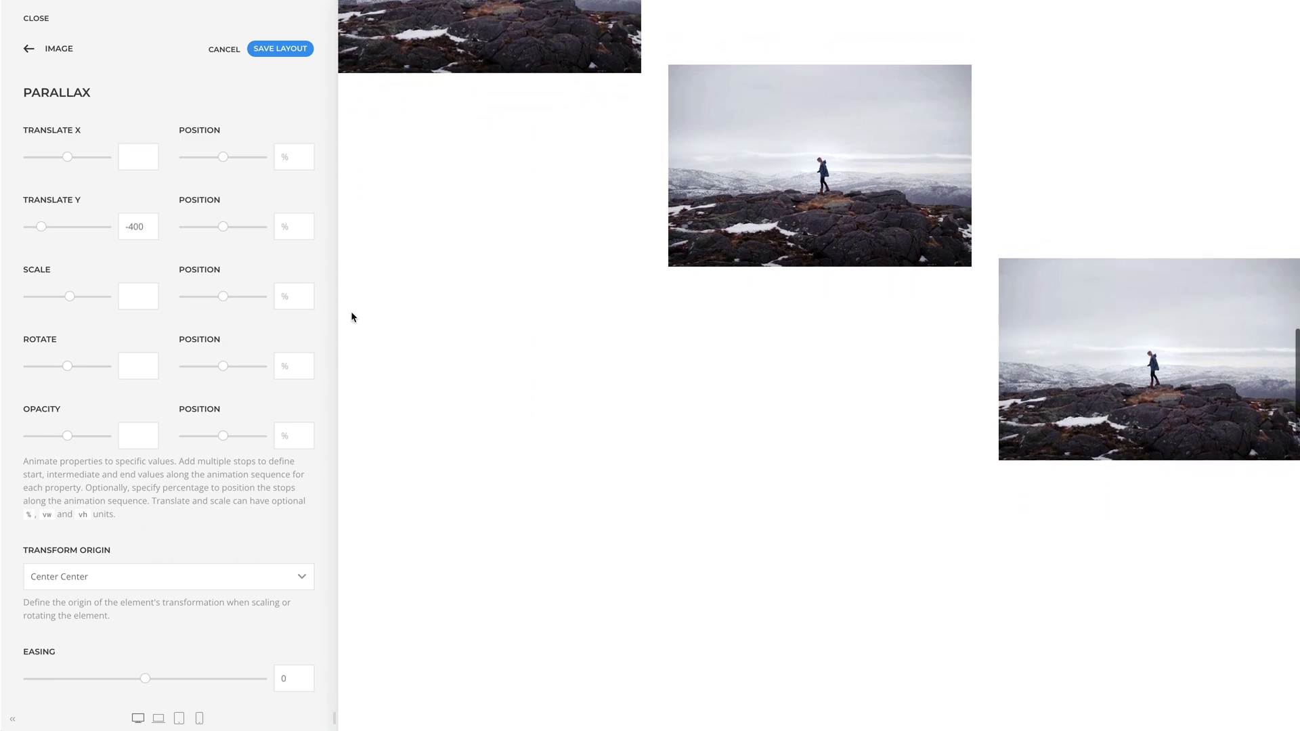
pyautogui.scroll(-5, 351, 316)
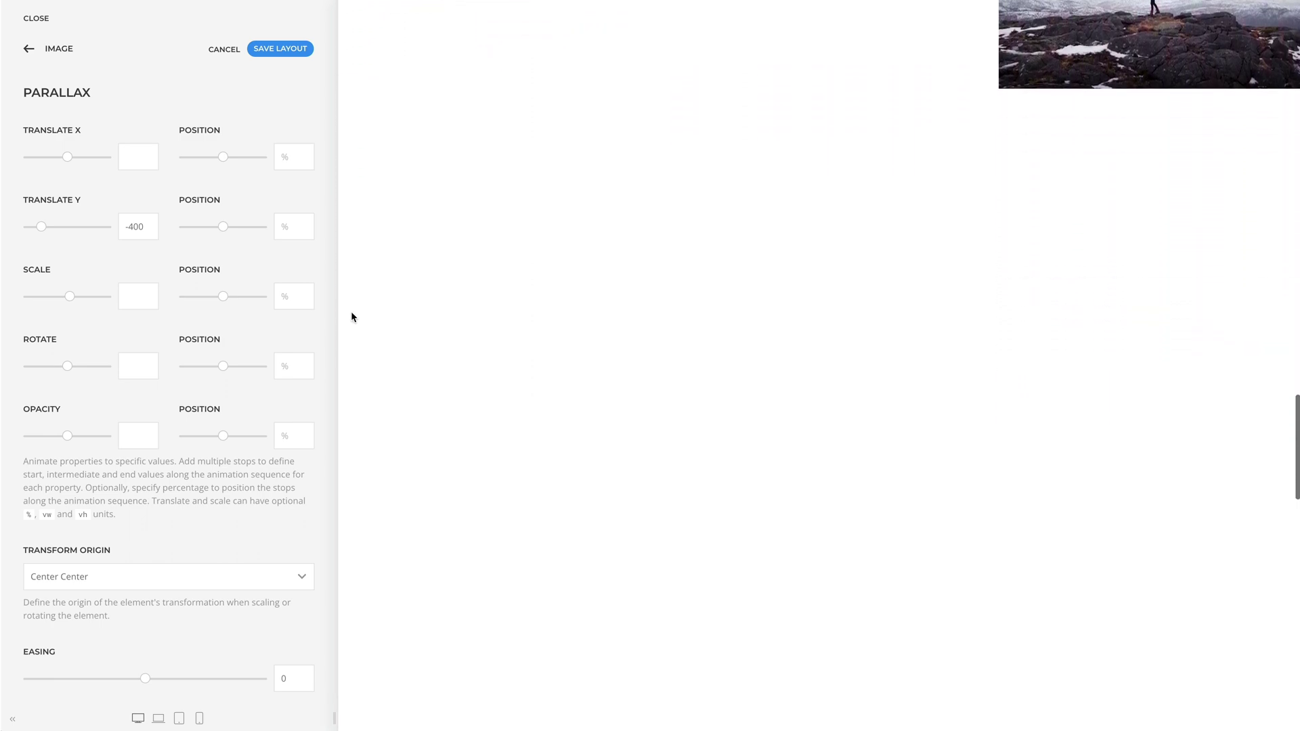
pyautogui.scroll(-2, 351, 316)
pyautogui.scroll(10, 351, 316)
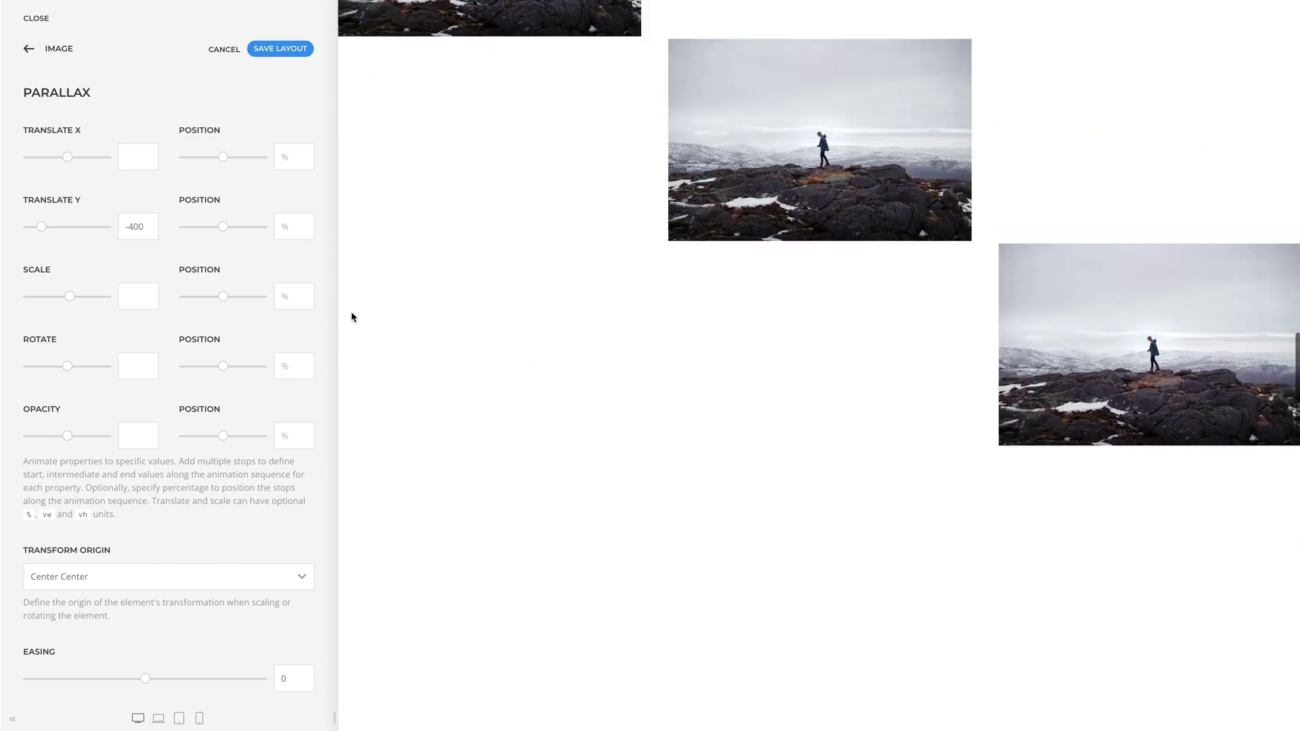
pyautogui.scroll(2, 351, 317)
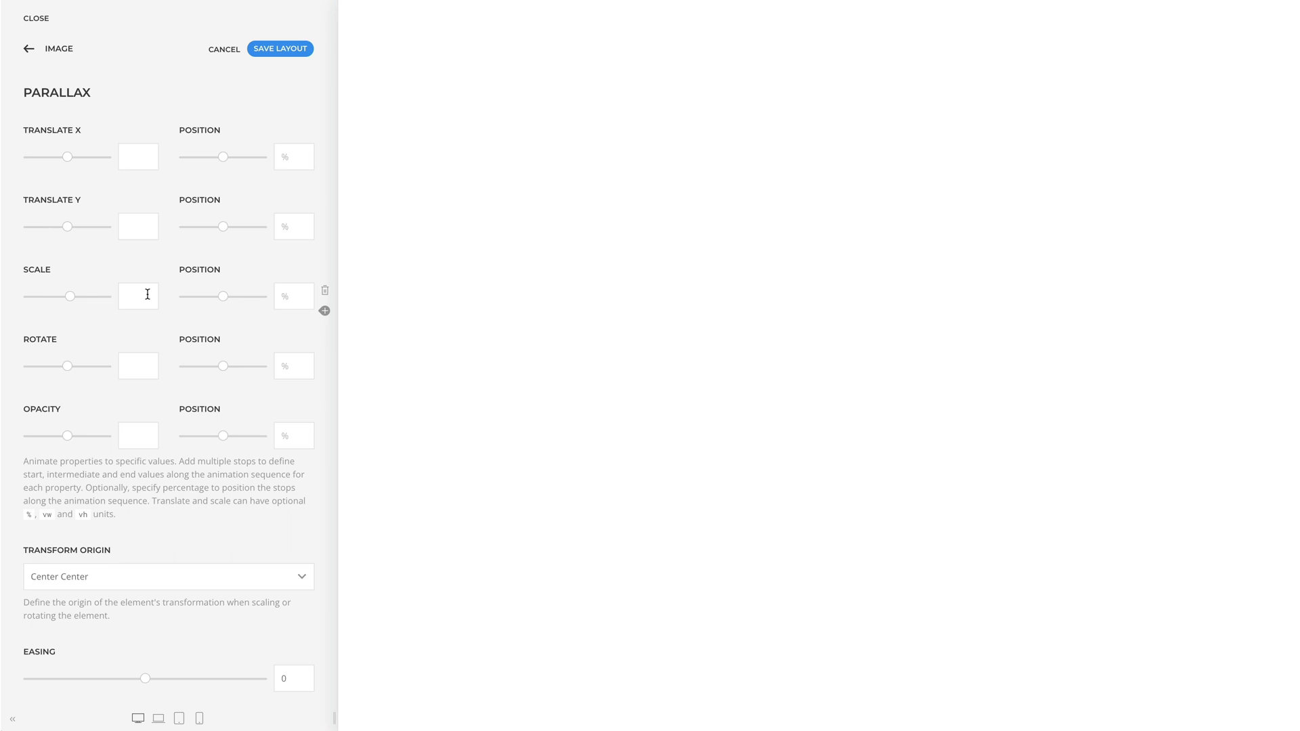
# Enter a parallax Scale of 2 and scroll the preview to see the effect
pyautogui.write('2')
pyautogui.scroll(-5, 426, 280)
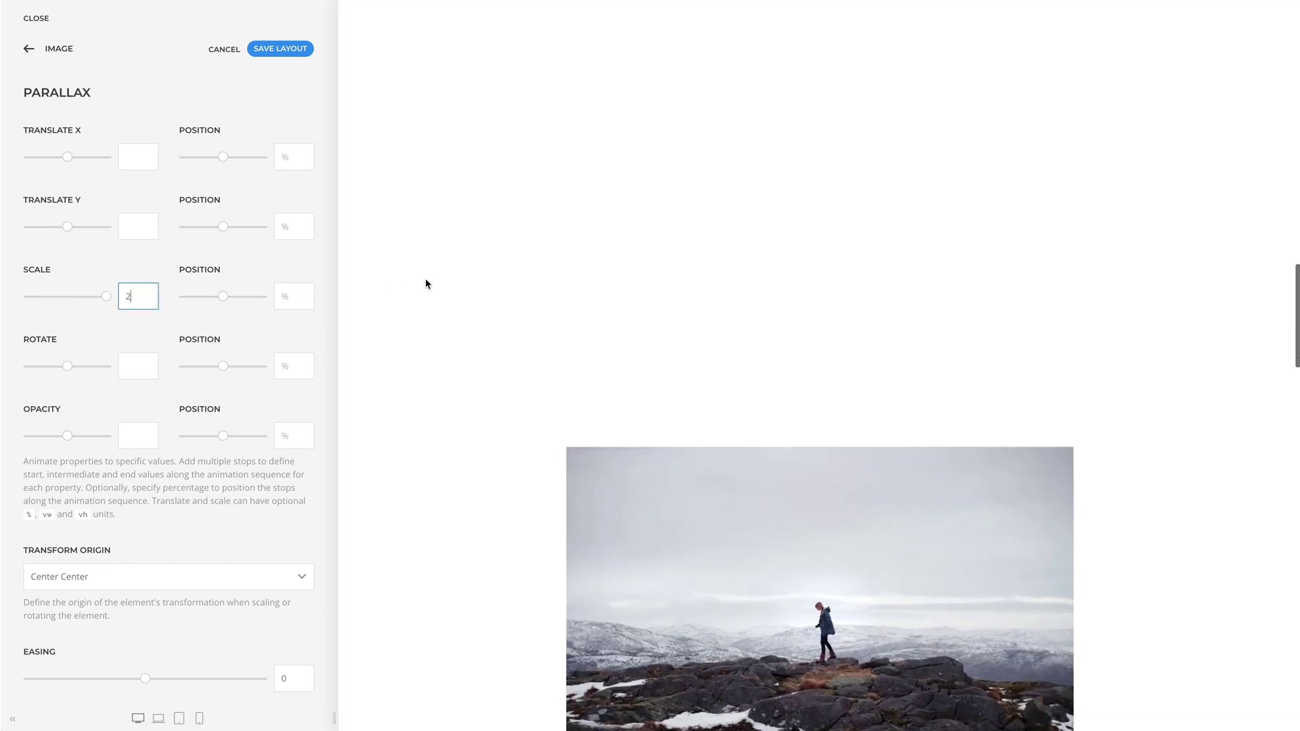
pyautogui.scroll(-5, 426, 283)
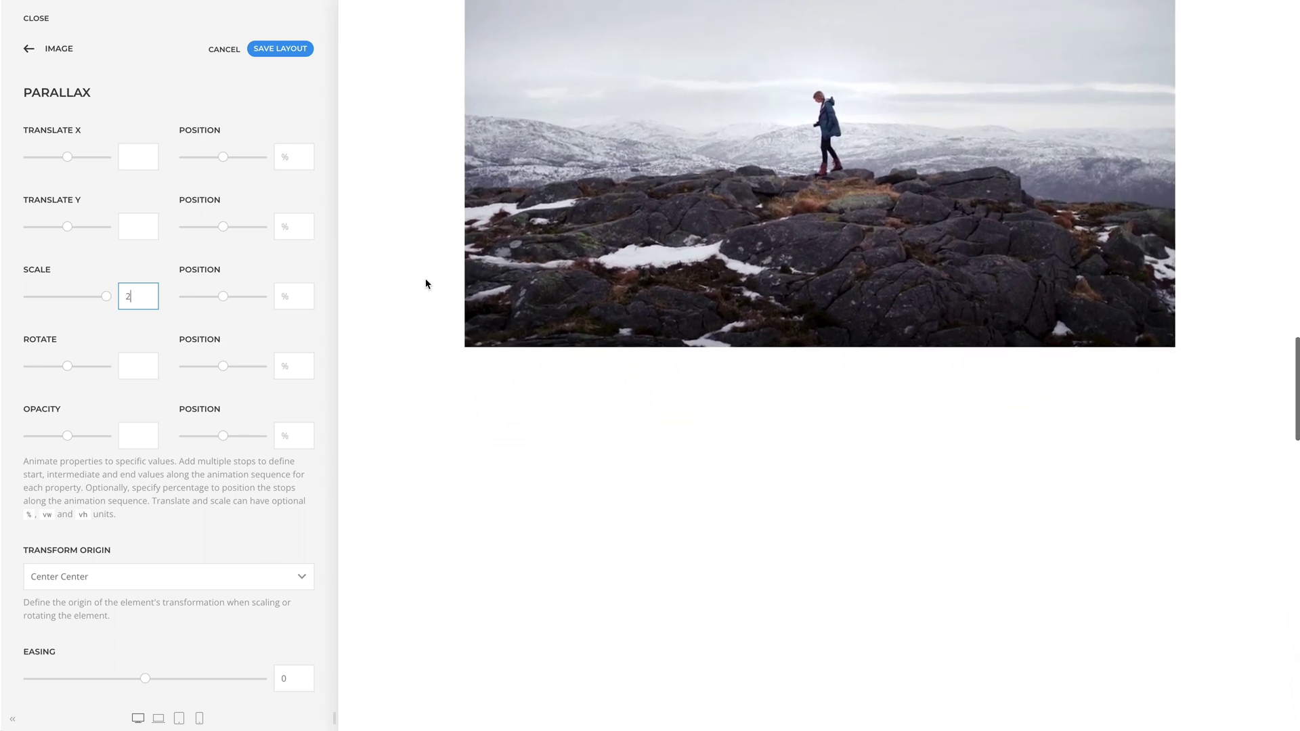
pyautogui.scroll(-3, 426, 283)
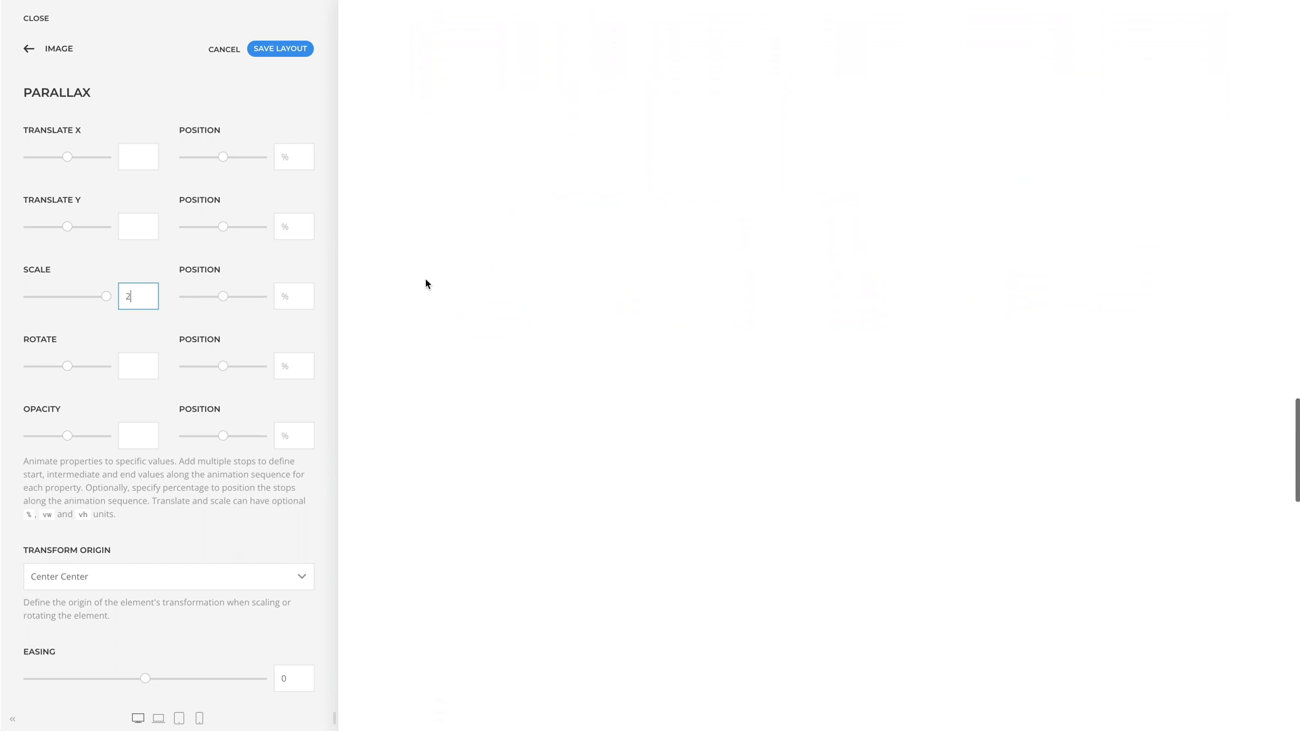
pyautogui.scroll(5, 426, 283)
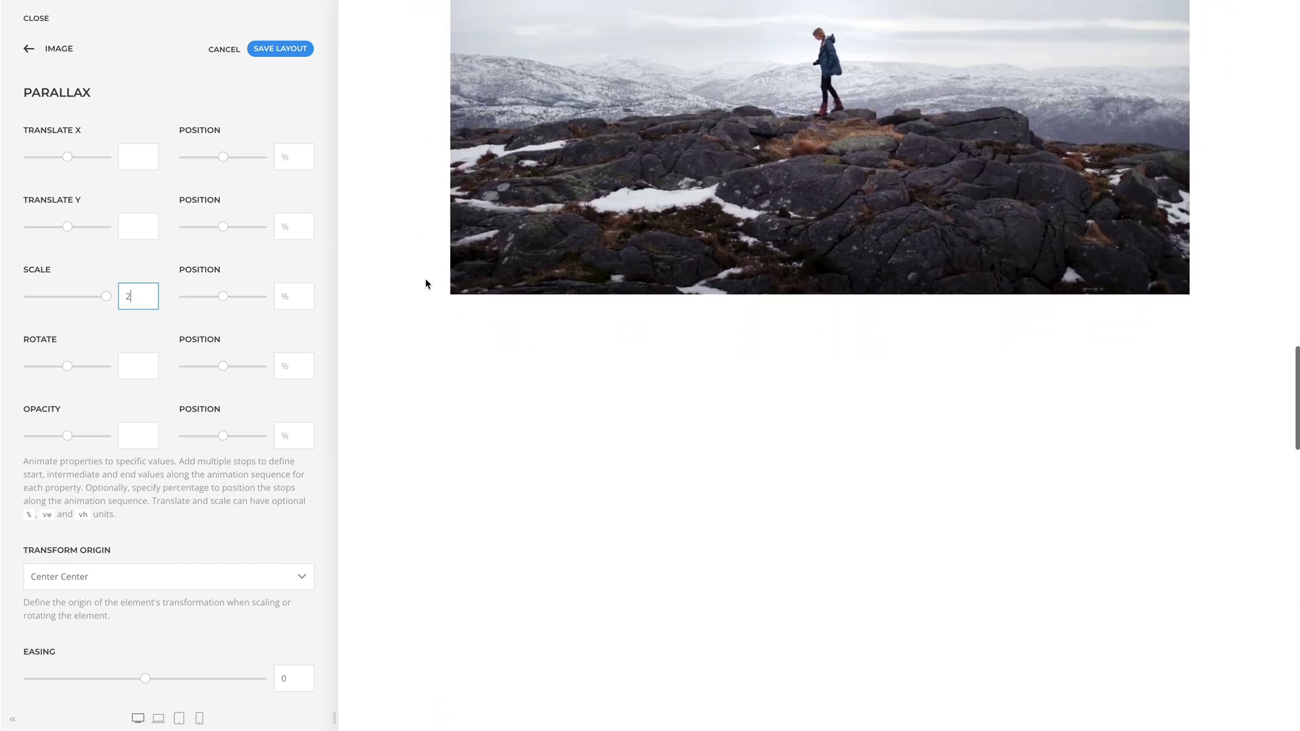
pyautogui.scroll(5, 426, 283)
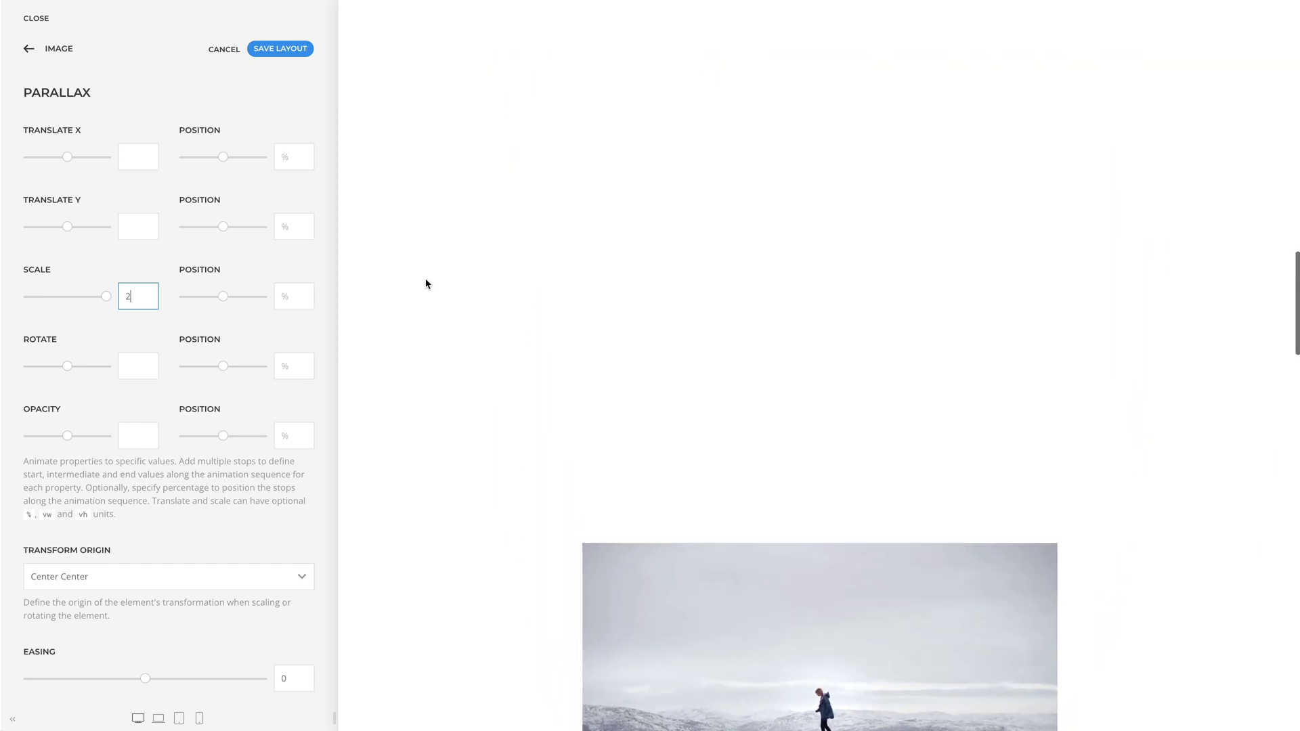
pyautogui.scroll(2, 426, 283)
# Replace the Scale with 100vw, preview it while scrolling, then delete the value
pyautogui.press('BackSpace')
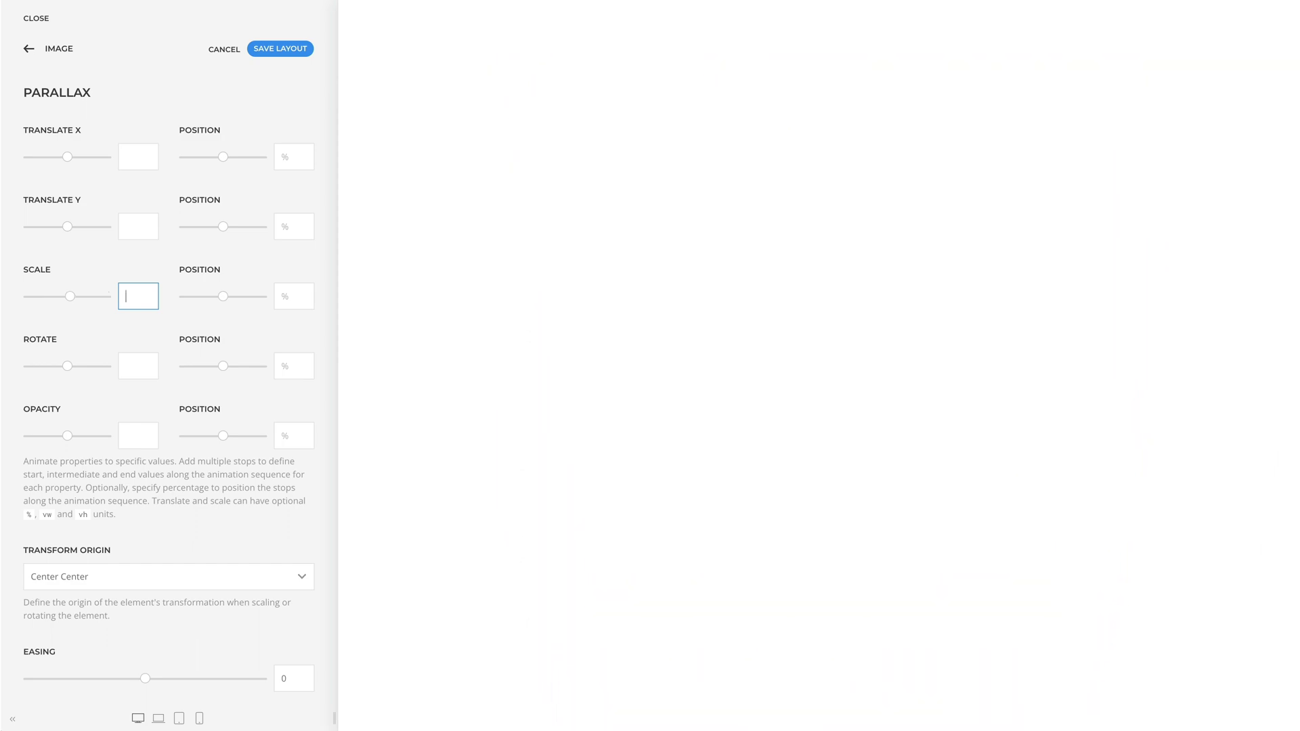
pyautogui.write('100vw')
pyautogui.scroll(-5, 427, 283)
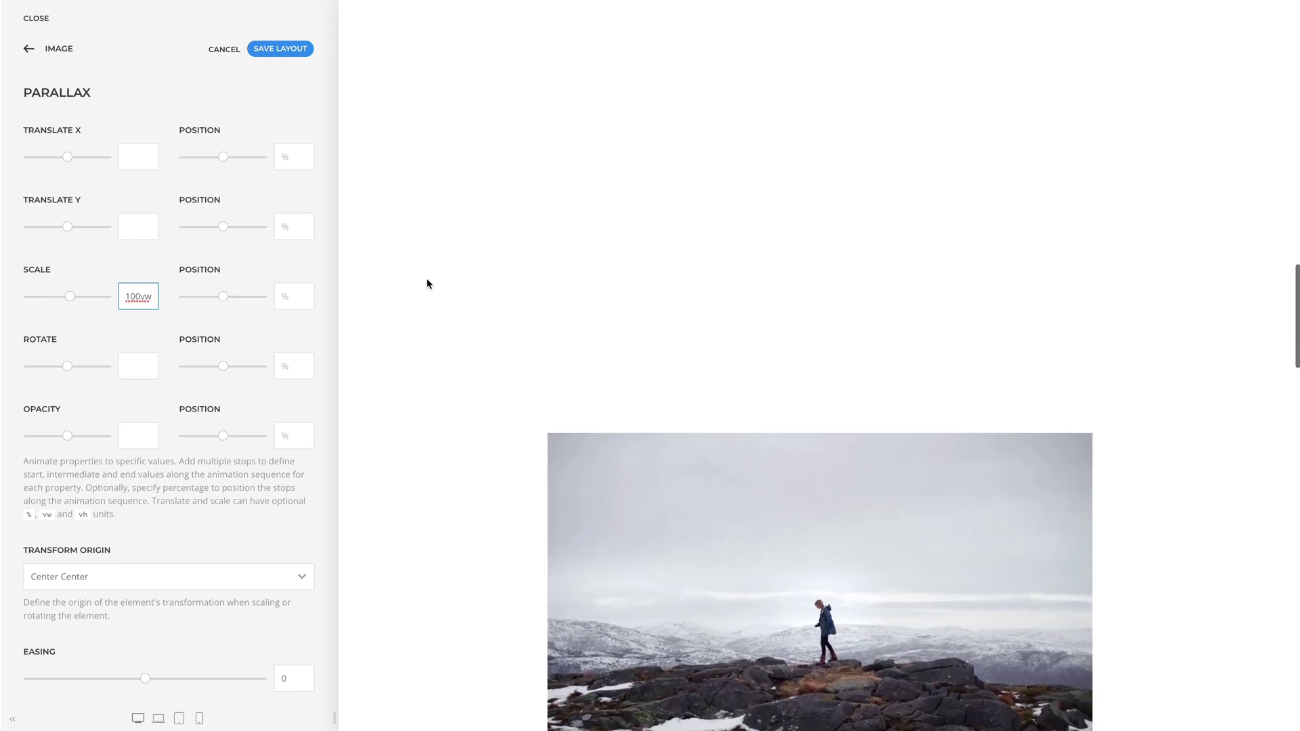
pyautogui.scroll(-5, 427, 283)
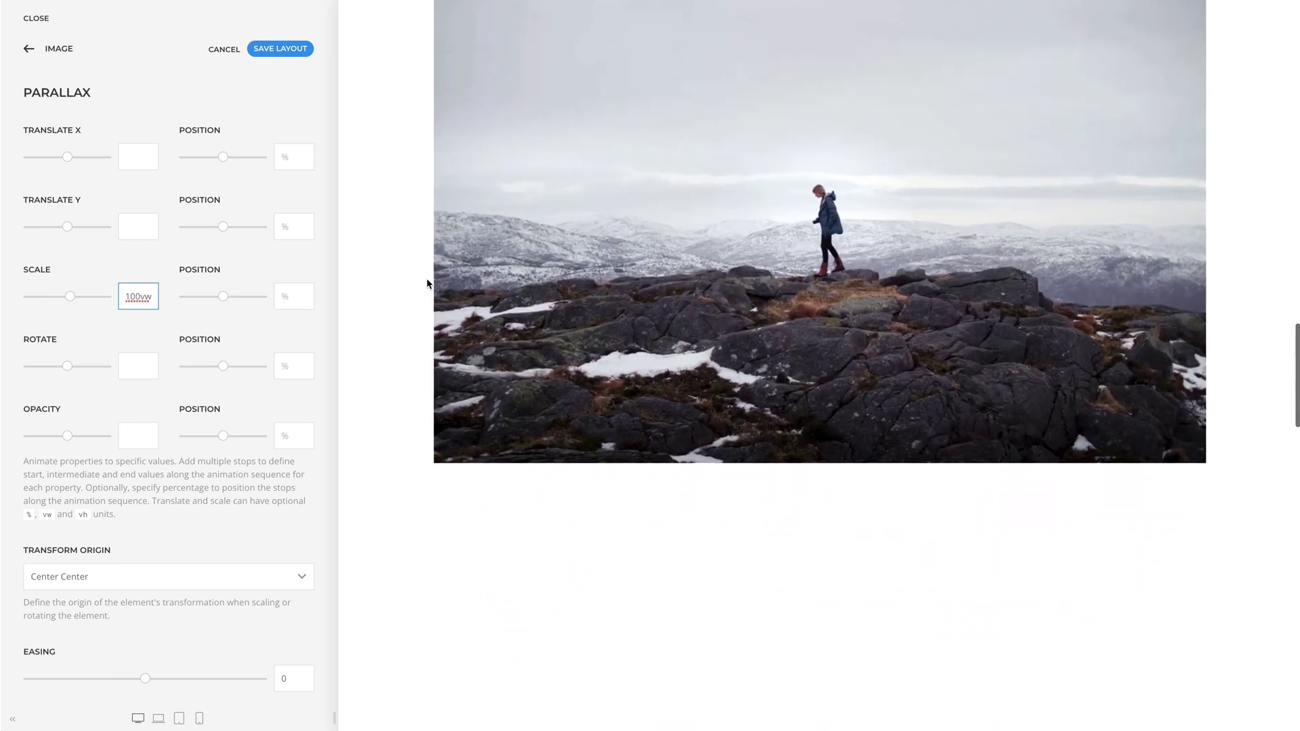
pyautogui.scroll(-5, 427, 283)
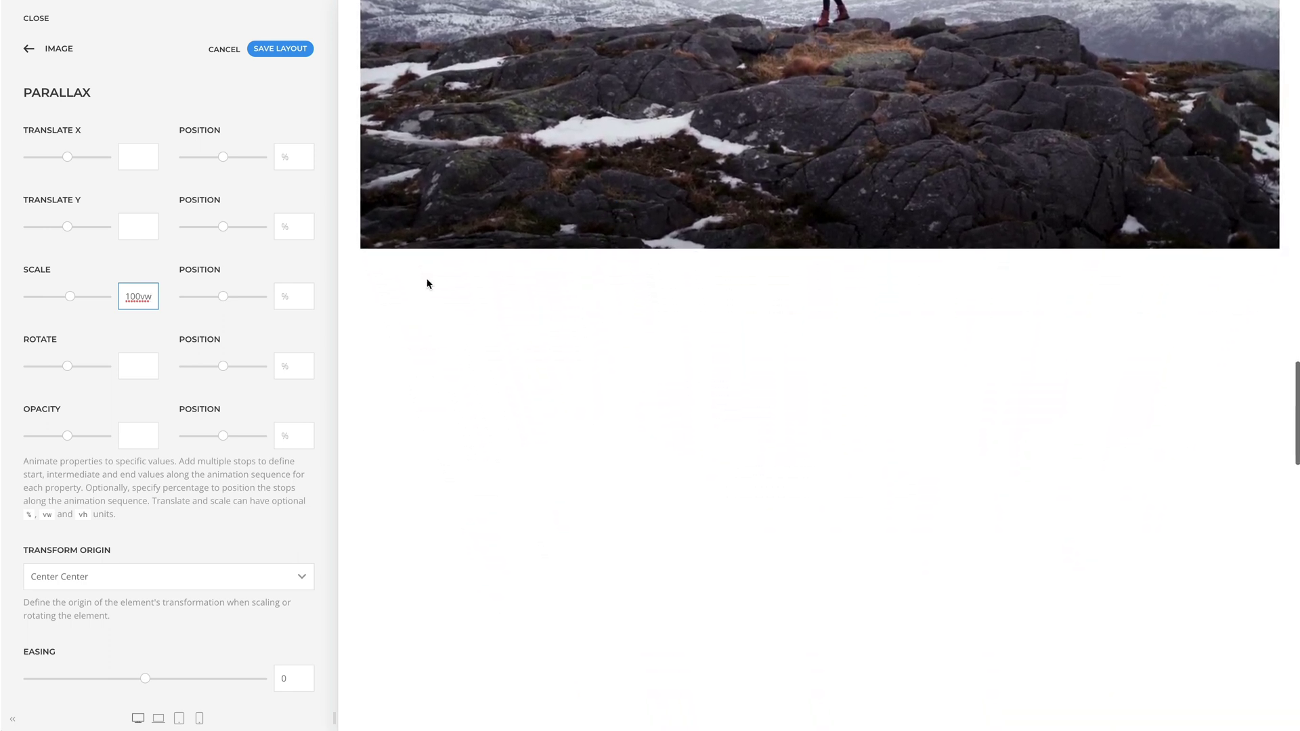
pyautogui.scroll(-4, 427, 283)
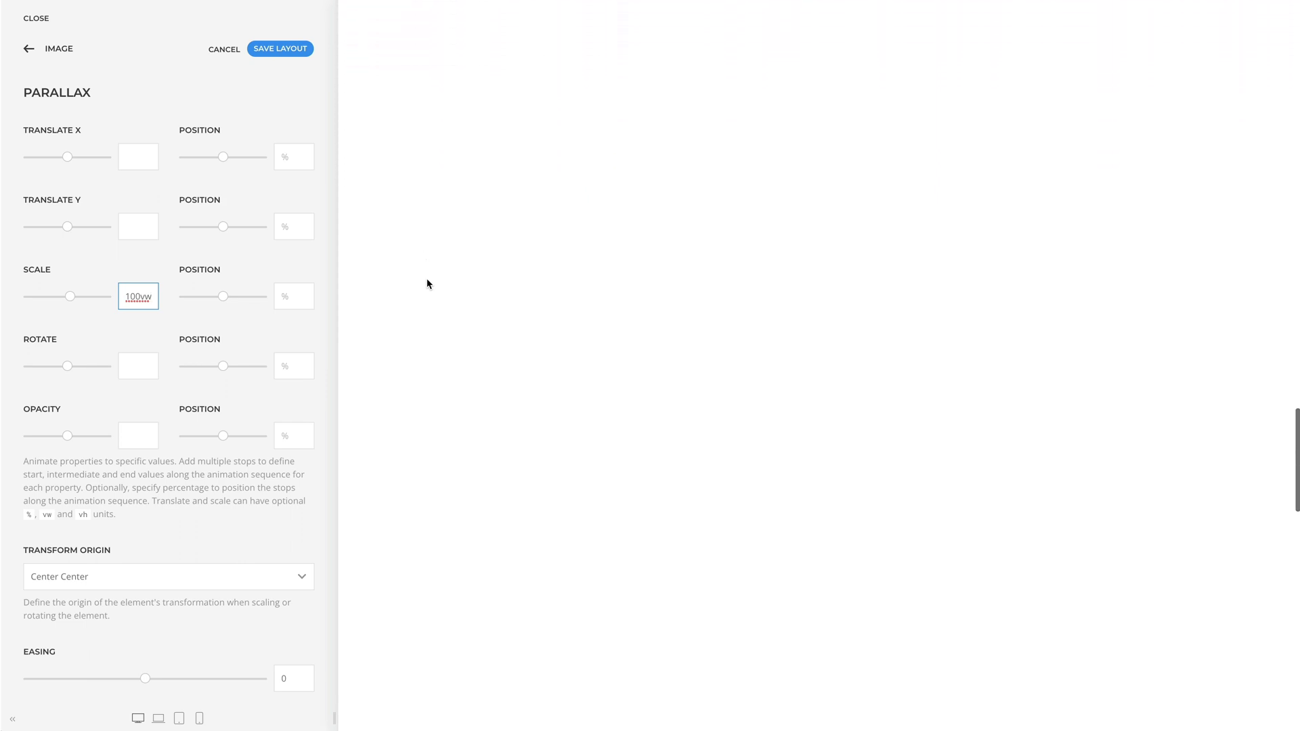
pyautogui.scroll(6, 428, 283)
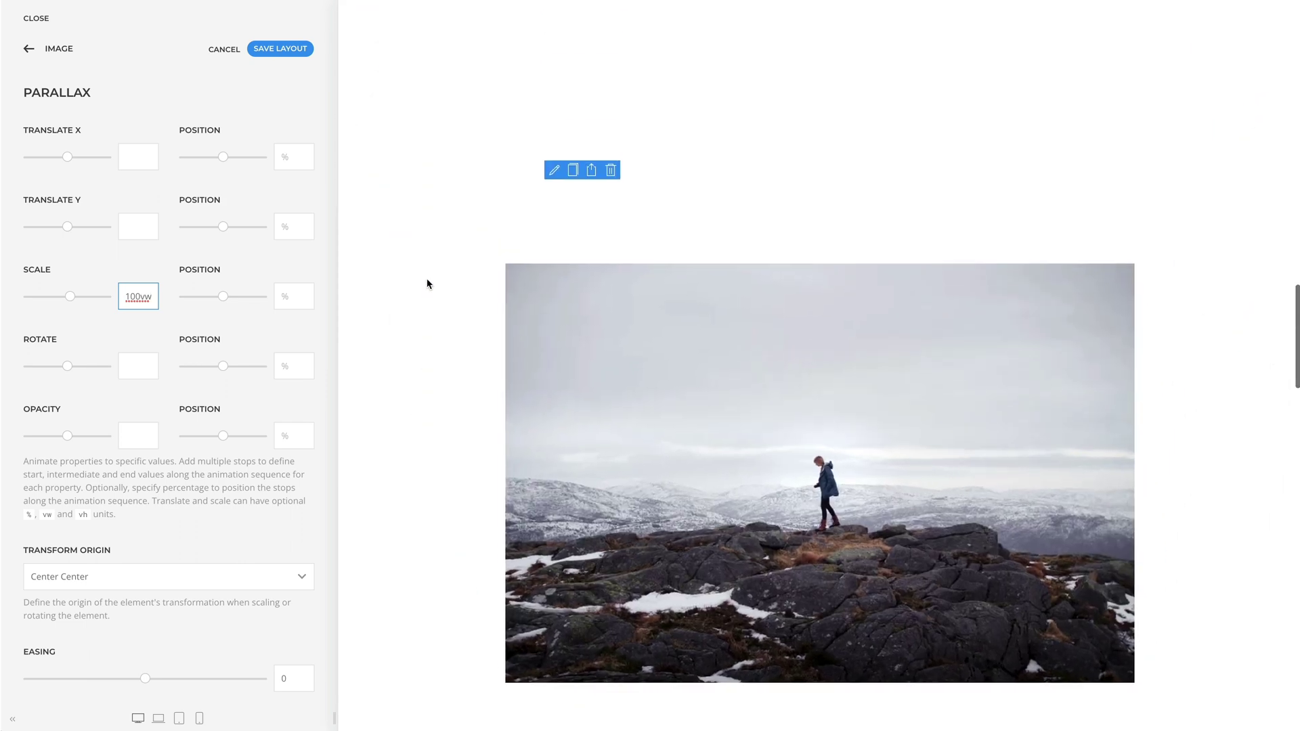
pyautogui.scroll(3, 428, 283)
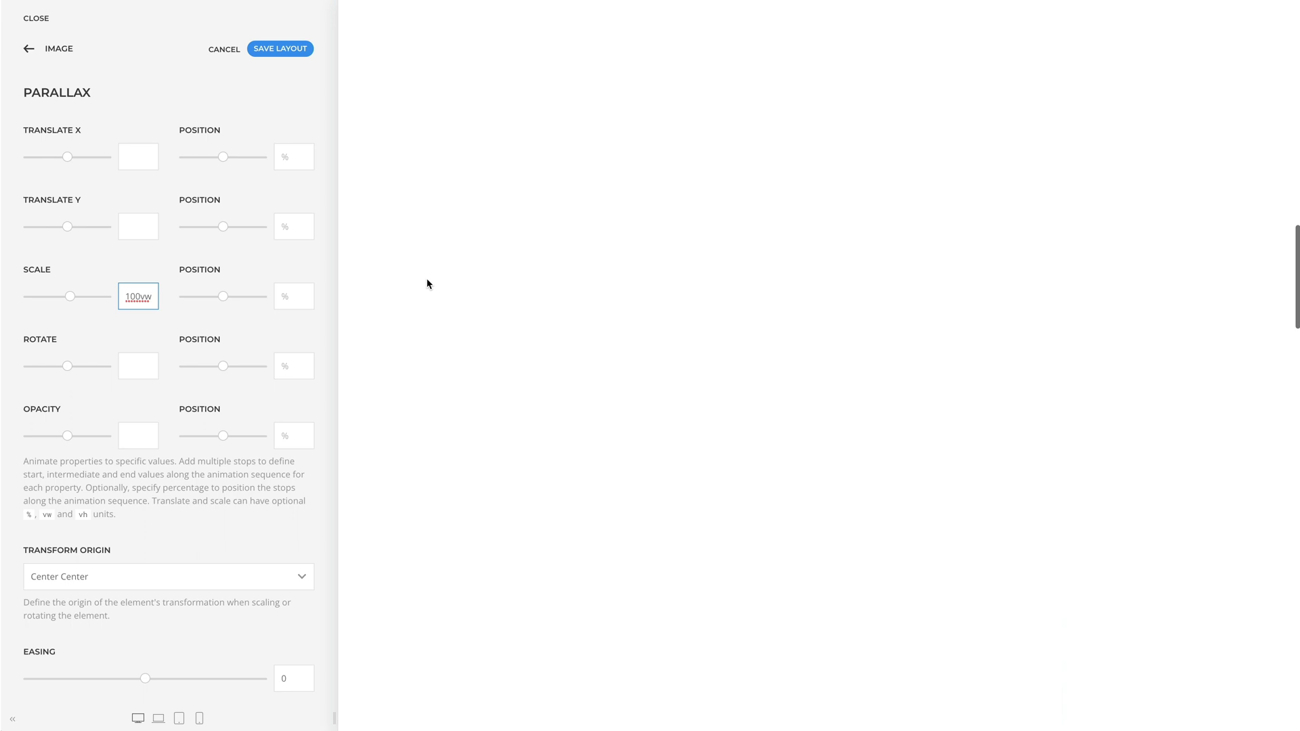
pyautogui.press('BackSpace')
pyautogui.press('BackSpace')
# Set Rotate to 45 and preview the rotation around the default Center Center origin
pyautogui.click(157, 357)
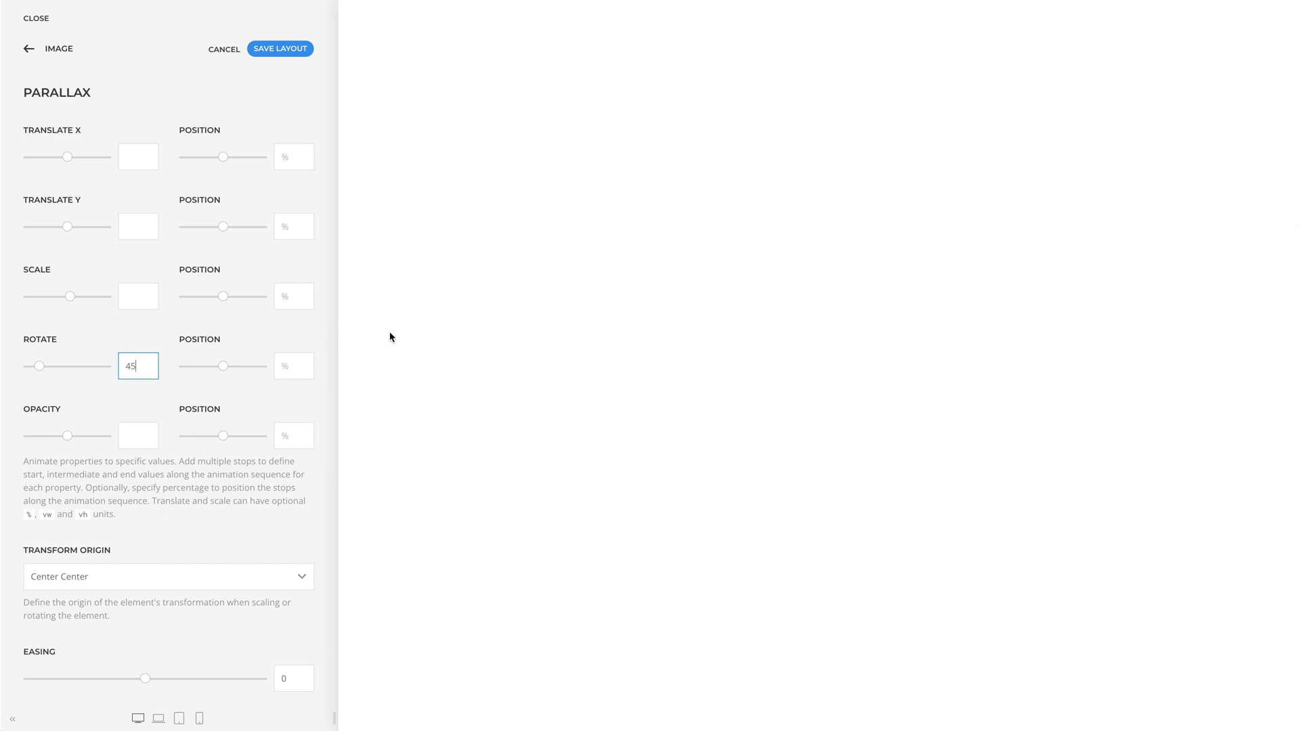
pyautogui.scroll(-5, 391, 336)
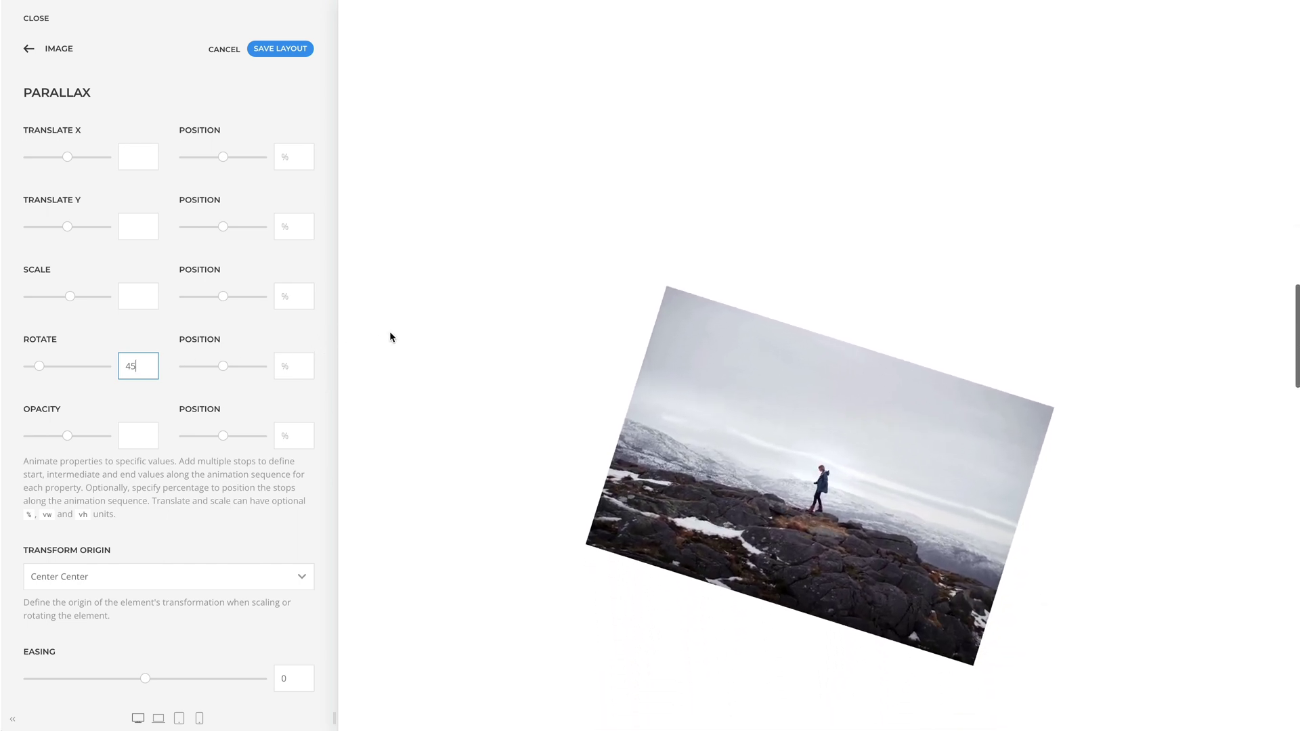
pyautogui.scroll(-5, 390, 337)
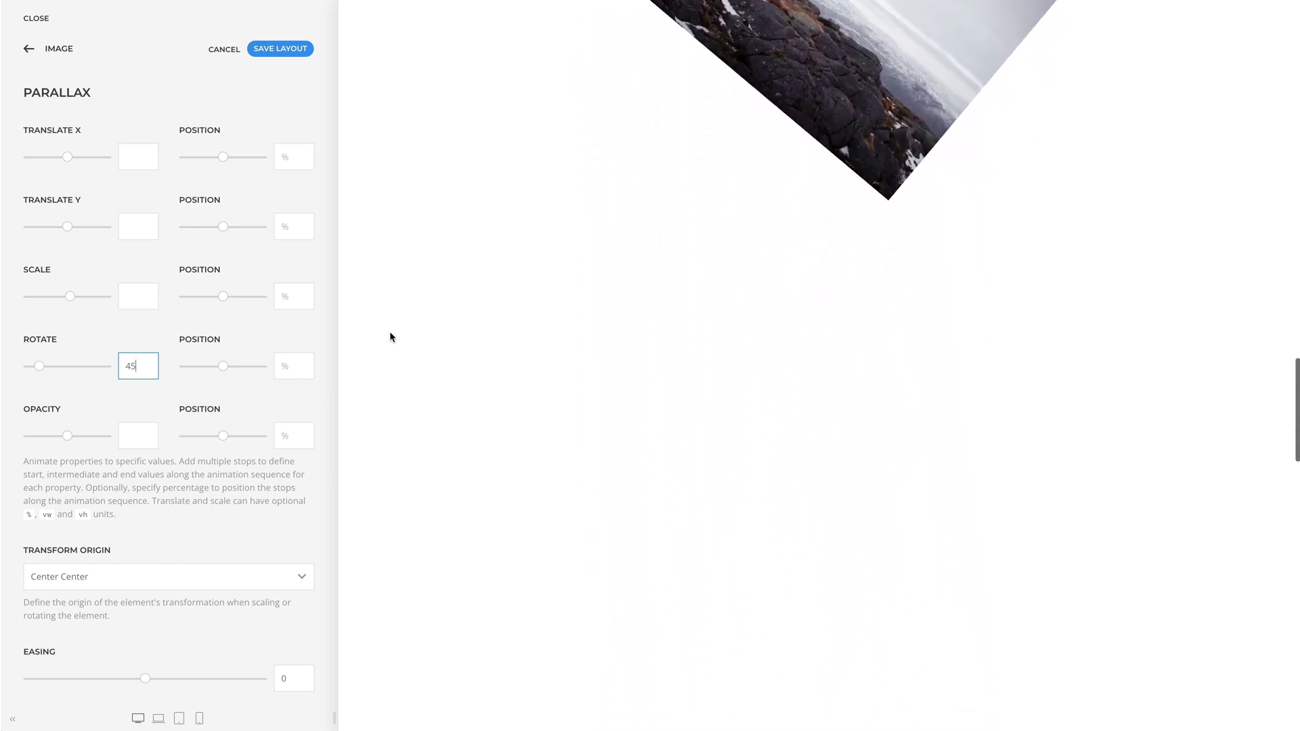
pyautogui.scroll(-4, 390, 337)
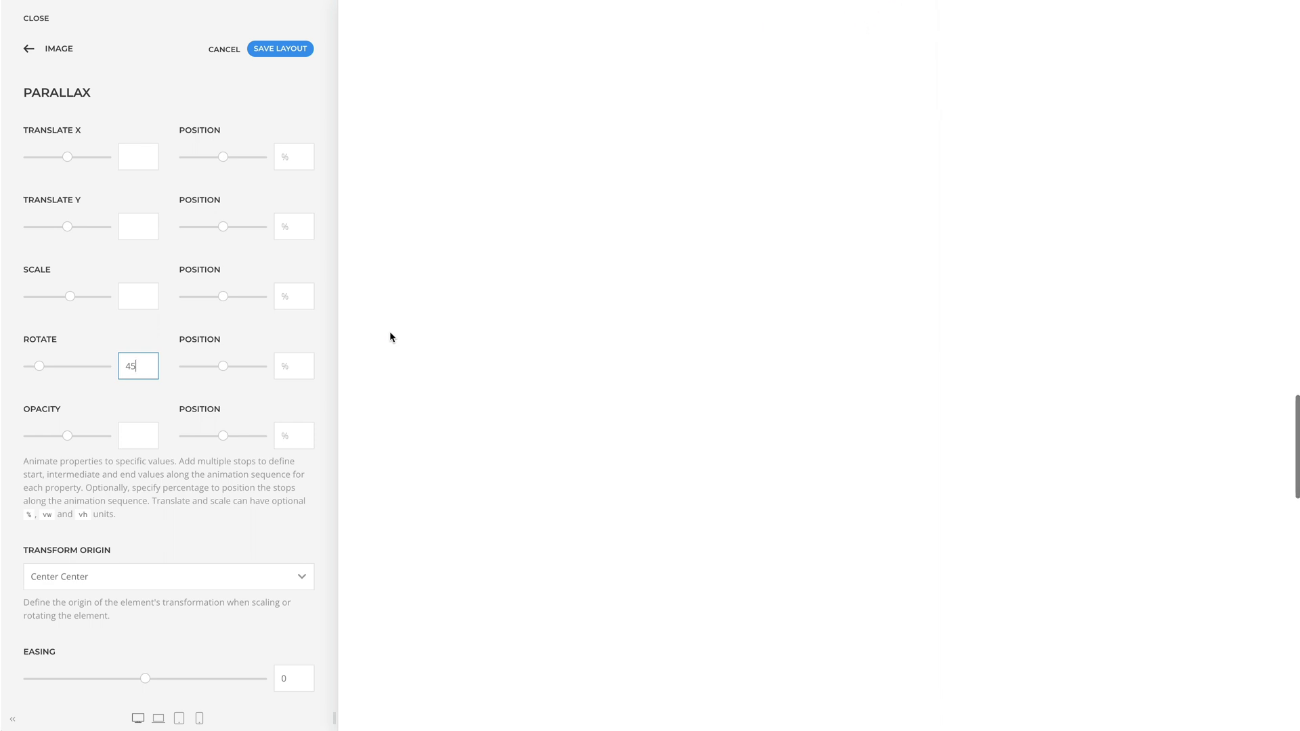
pyautogui.scroll(5, 390, 337)
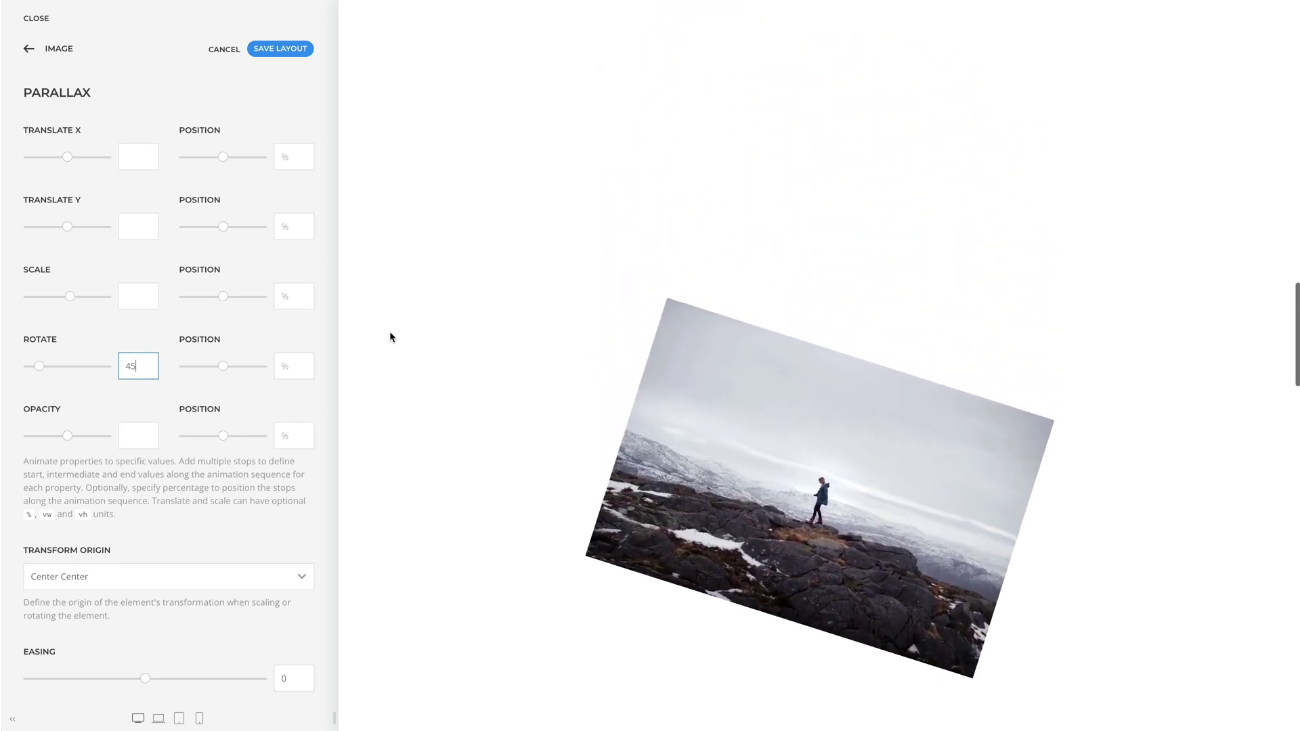
pyautogui.scroll(5, 390, 335)
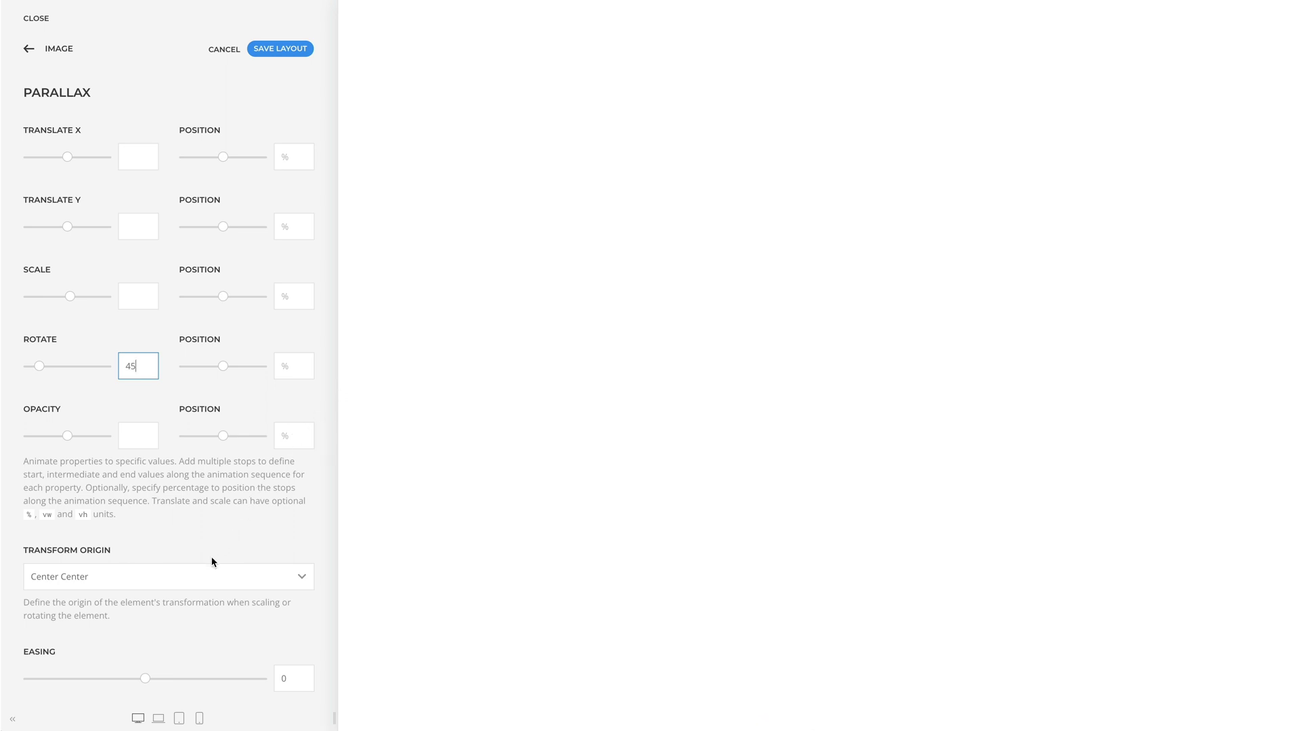
pyautogui.click(199, 576)
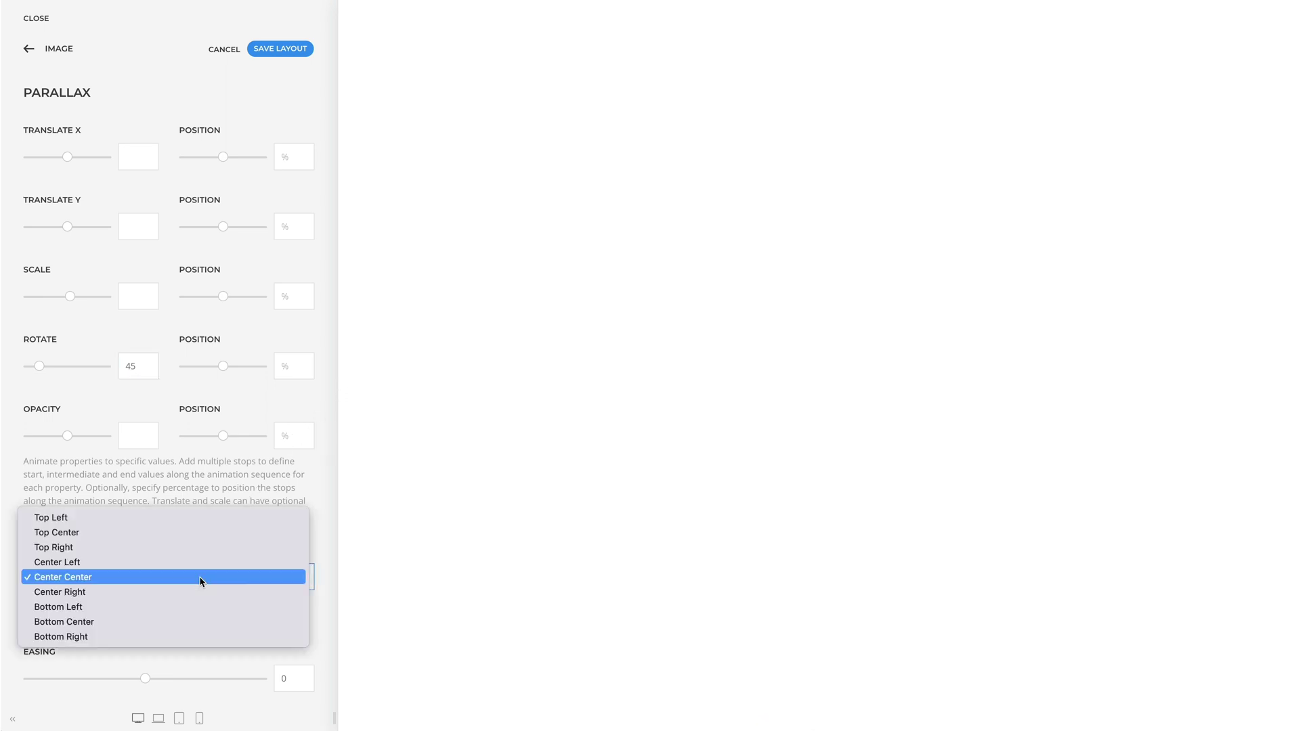
pyautogui.click(199, 577)
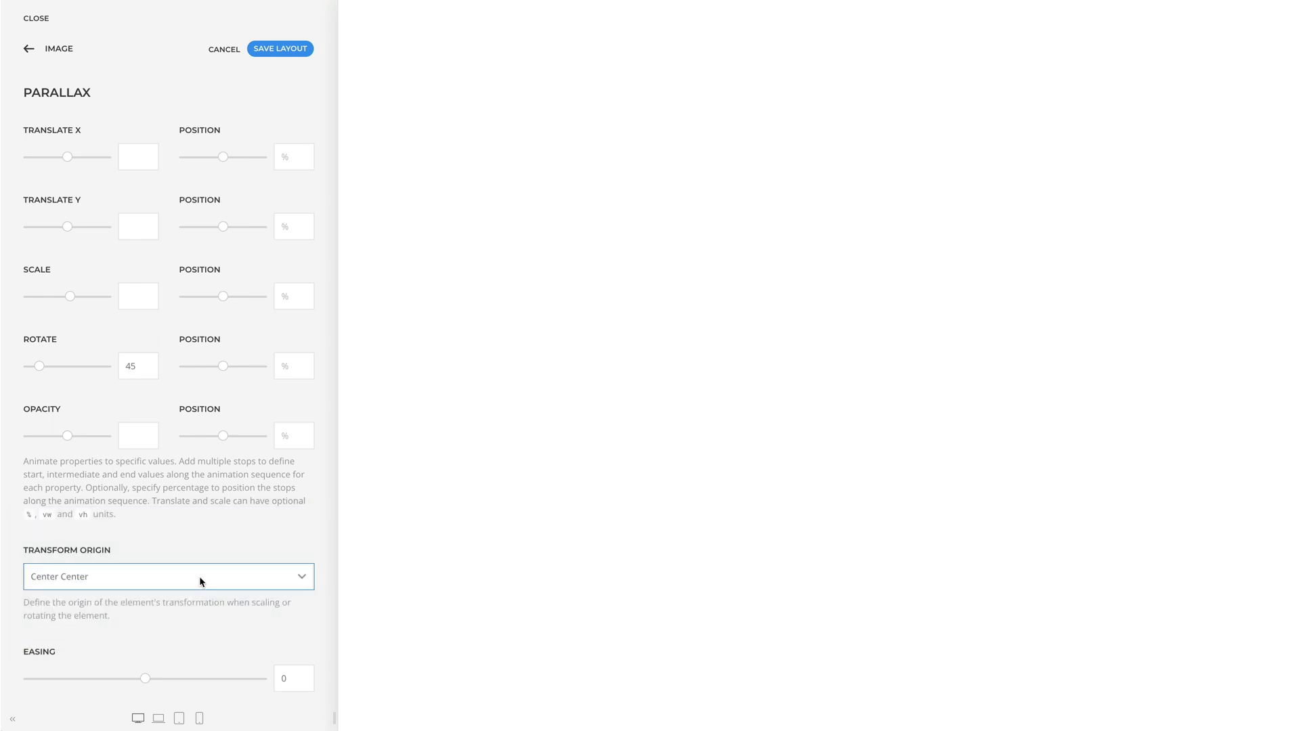
pyautogui.scroll(-6, 408, 558)
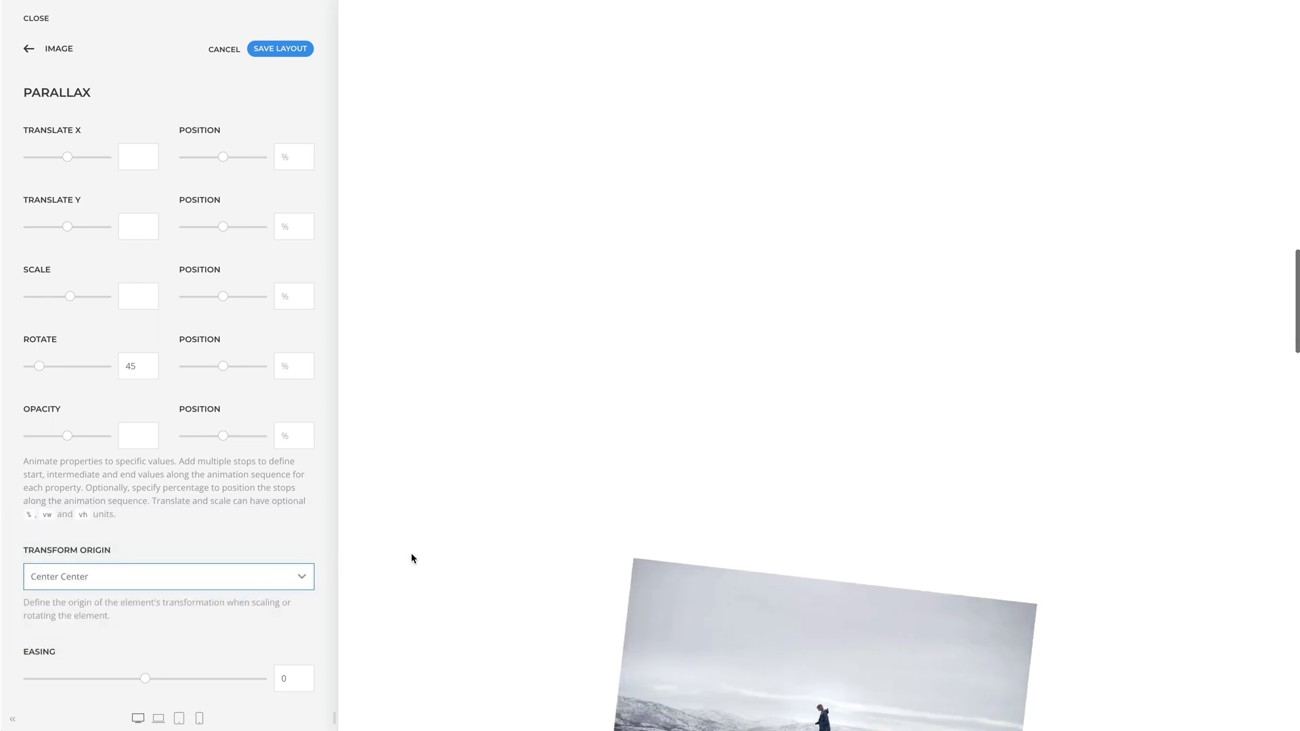
pyautogui.scroll(-8, 412, 558)
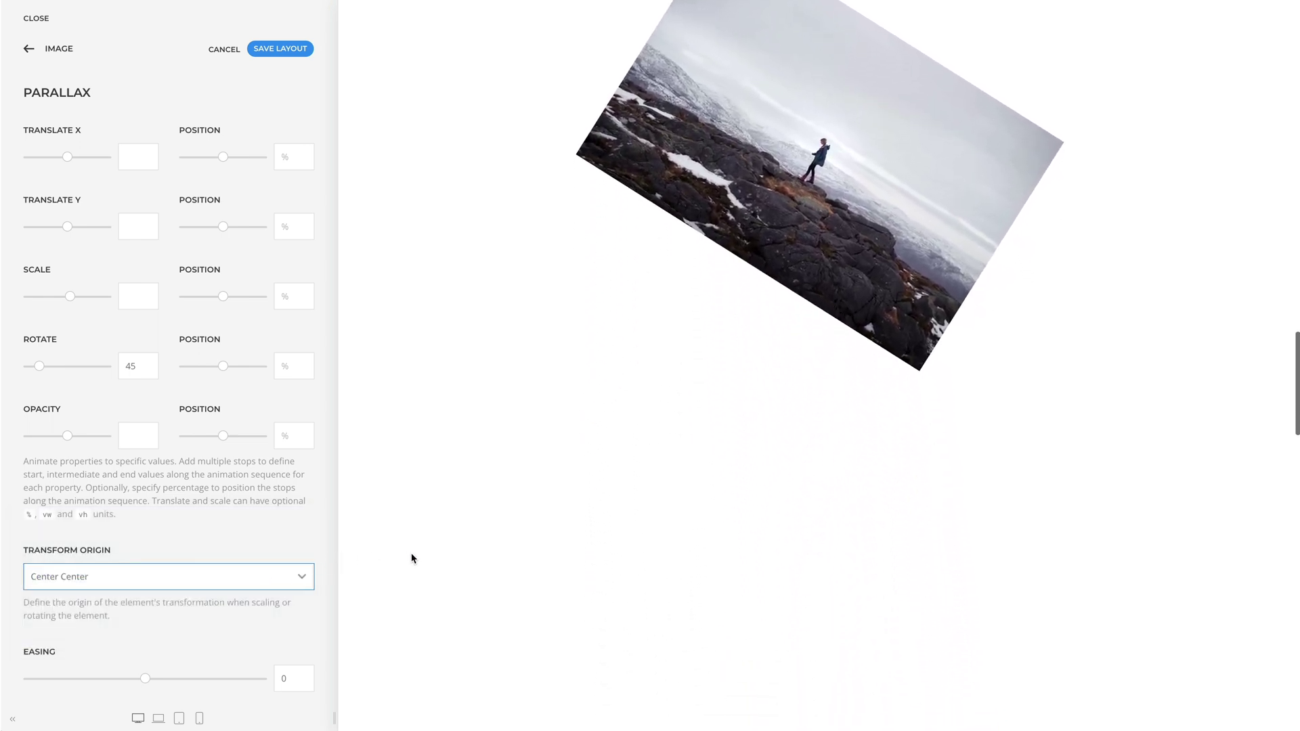
pyautogui.scroll(-2, 411, 558)
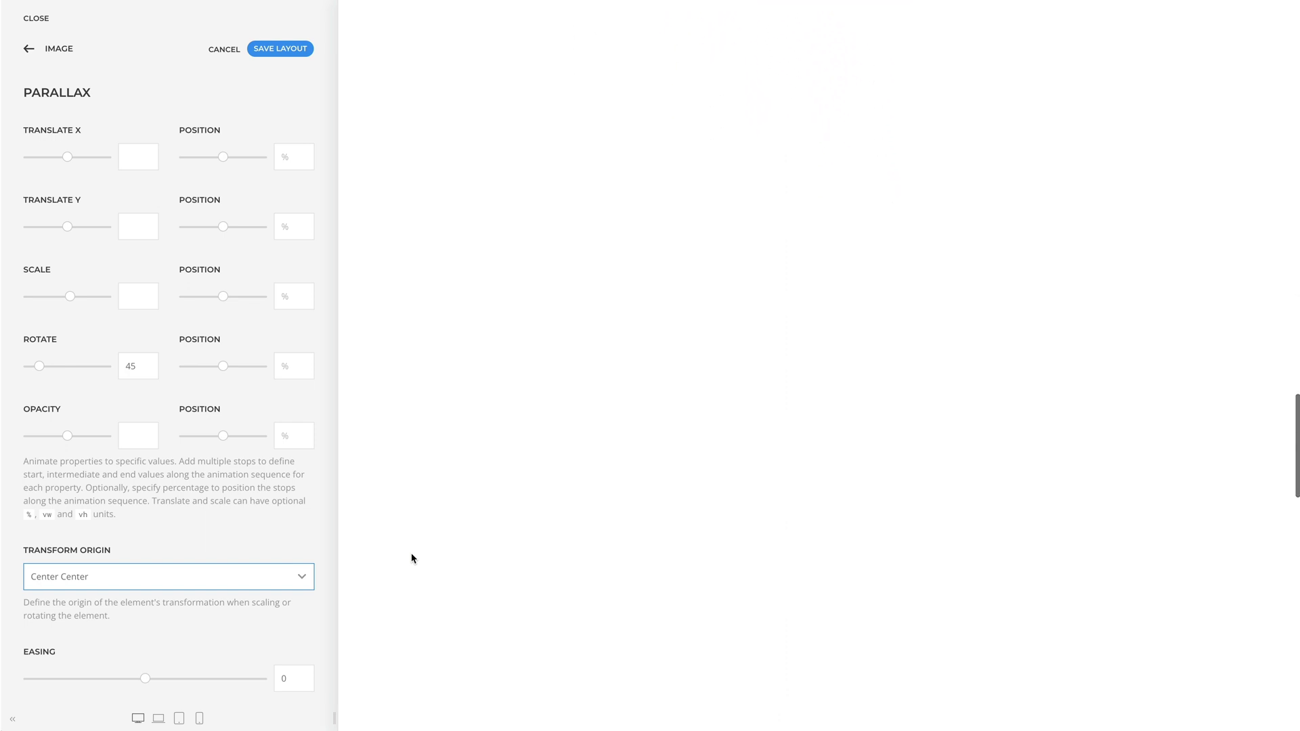
pyautogui.scroll(8, 412, 558)
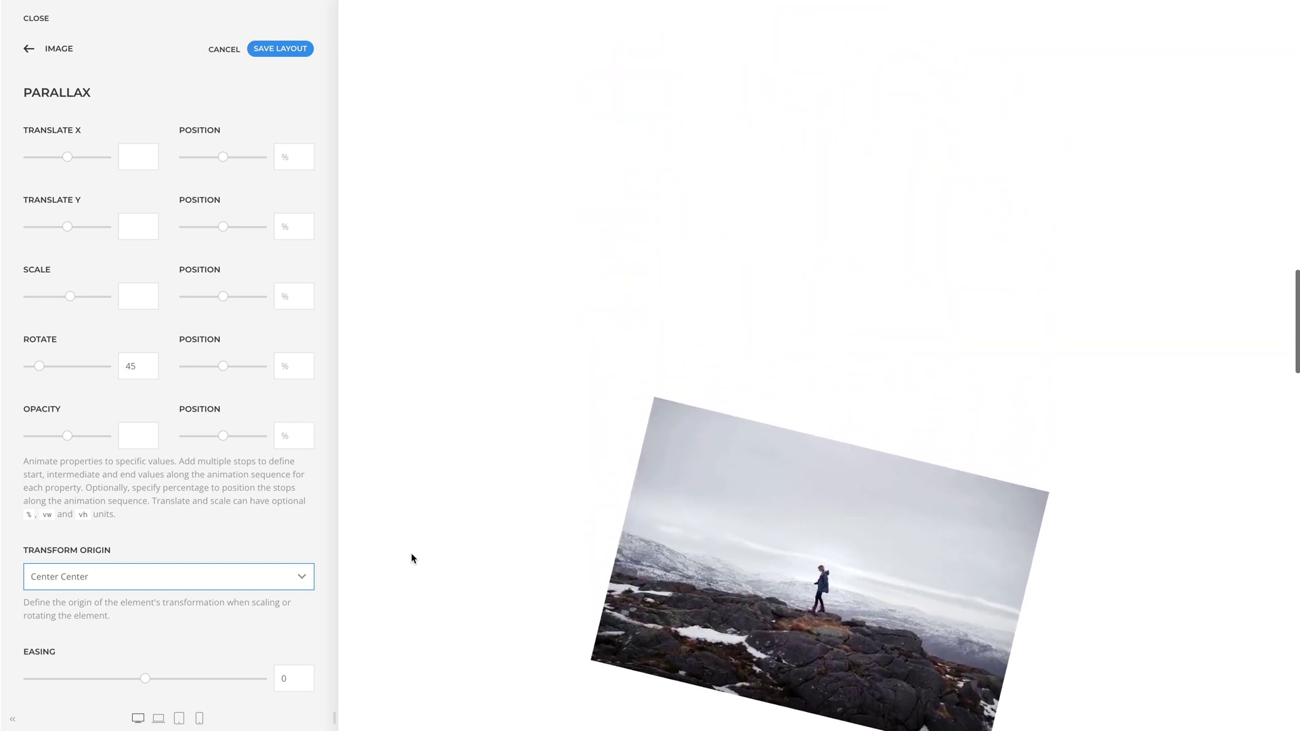
pyautogui.scroll(5, 412, 559)
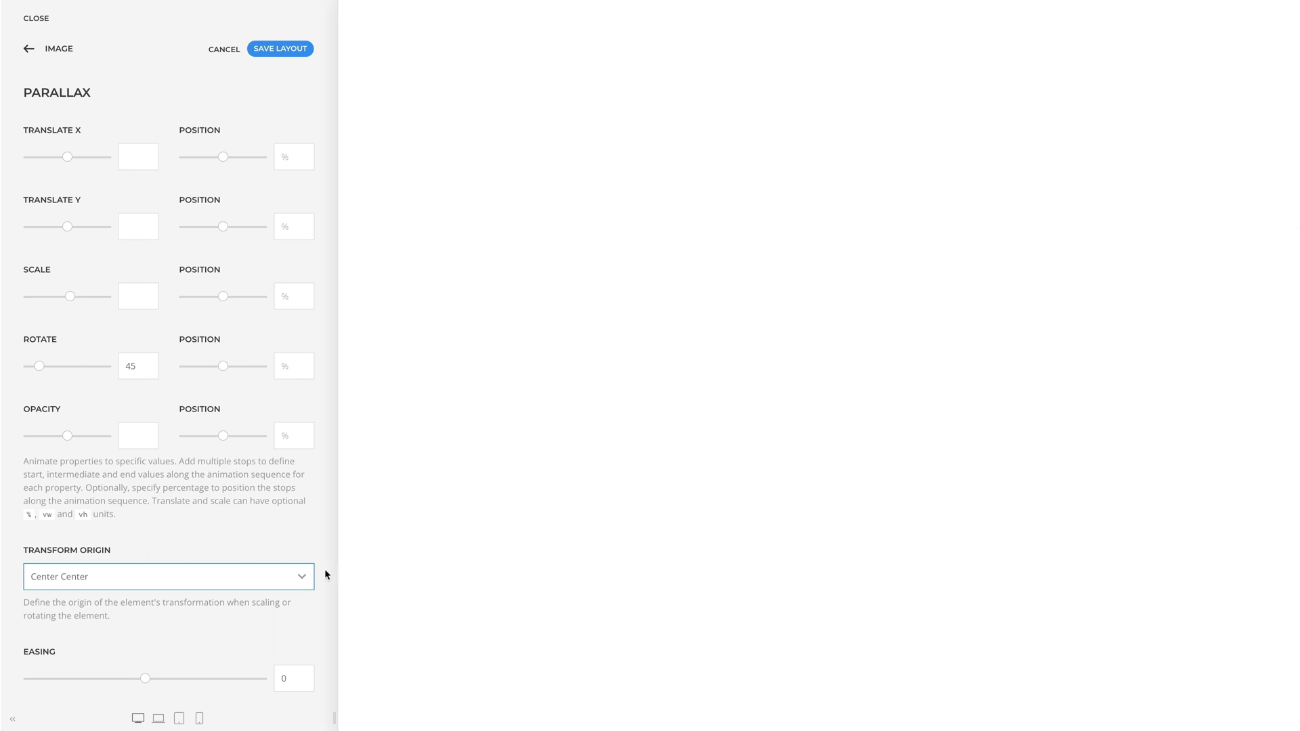
# Change Transform Origin to Top Left and preview the rotation pivoting from that corner
pyautogui.click(308, 577)
pyautogui.click(288, 519)
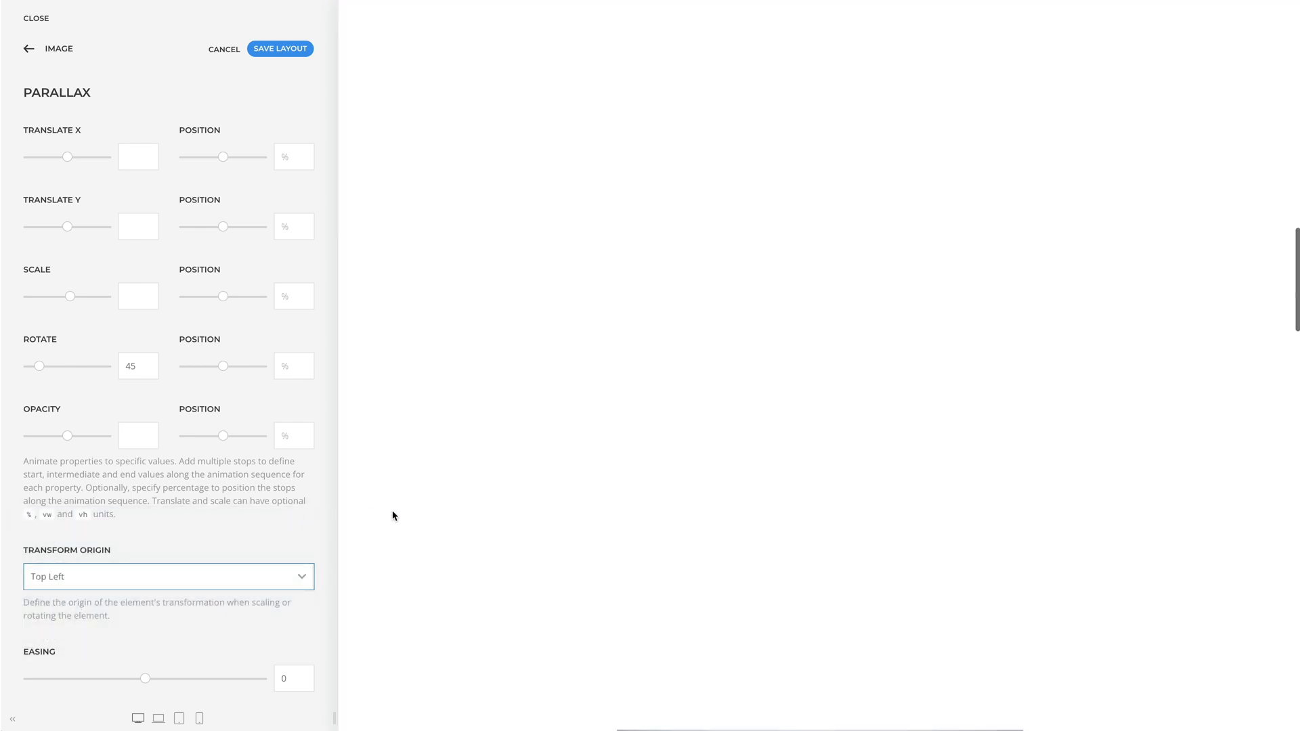
pyautogui.scroll(-6, 392, 516)
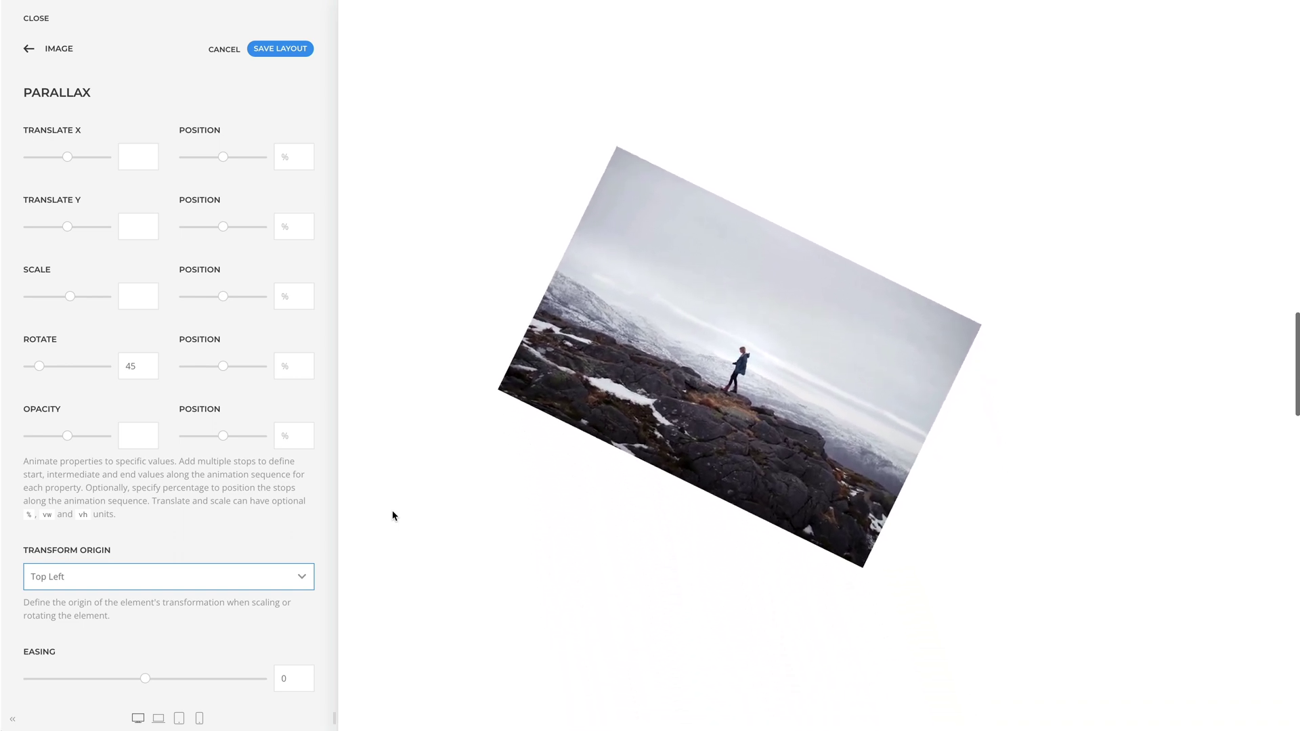
pyautogui.scroll(-8, 393, 516)
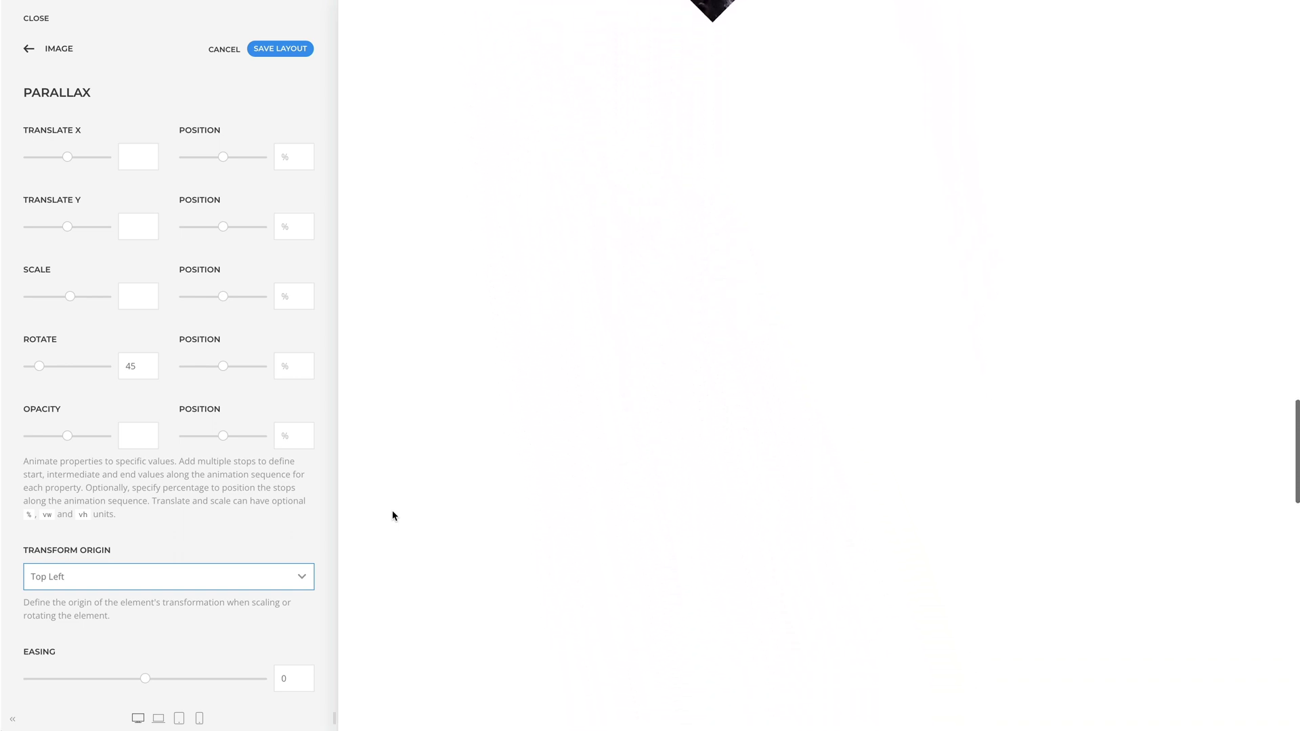
pyautogui.scroll(5, 393, 516)
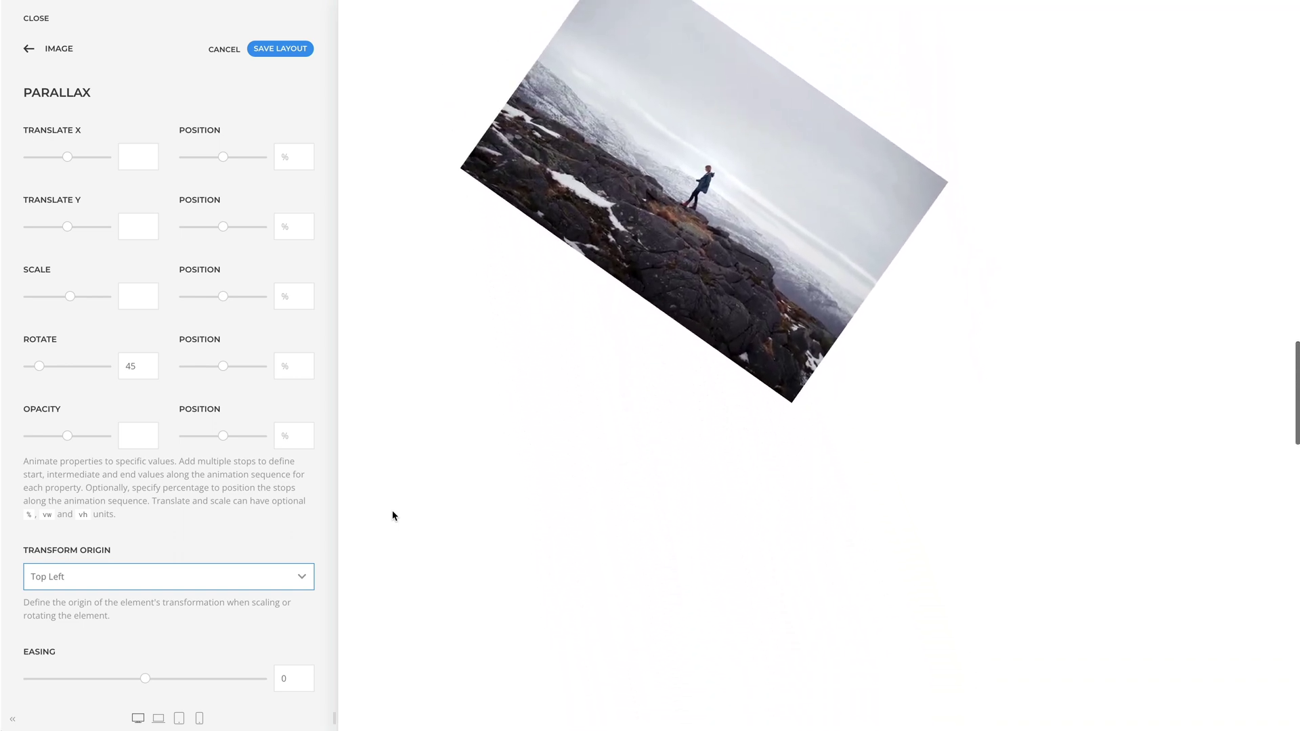
pyautogui.scroll(7, 393, 516)
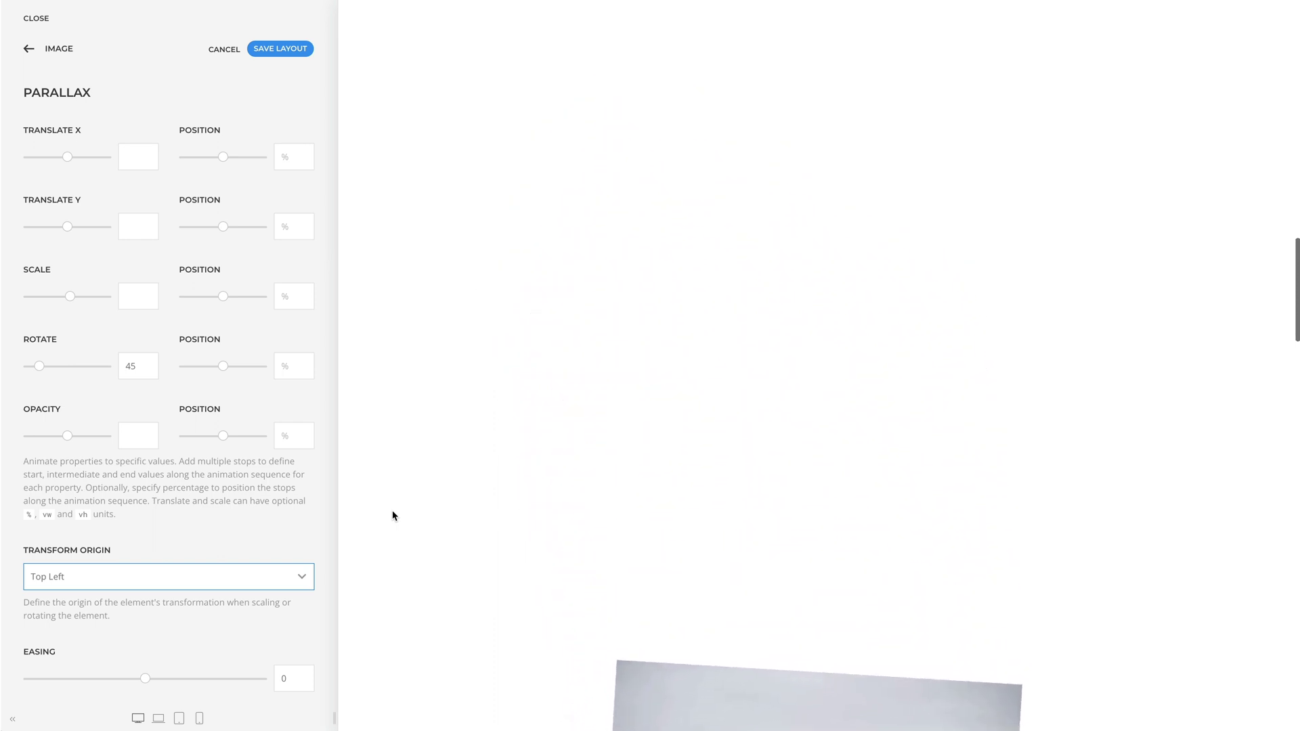
pyautogui.scroll(2, 393, 517)
# Return the transform origin to Center Center and remove the 45 rotation
pyautogui.click(243, 577)
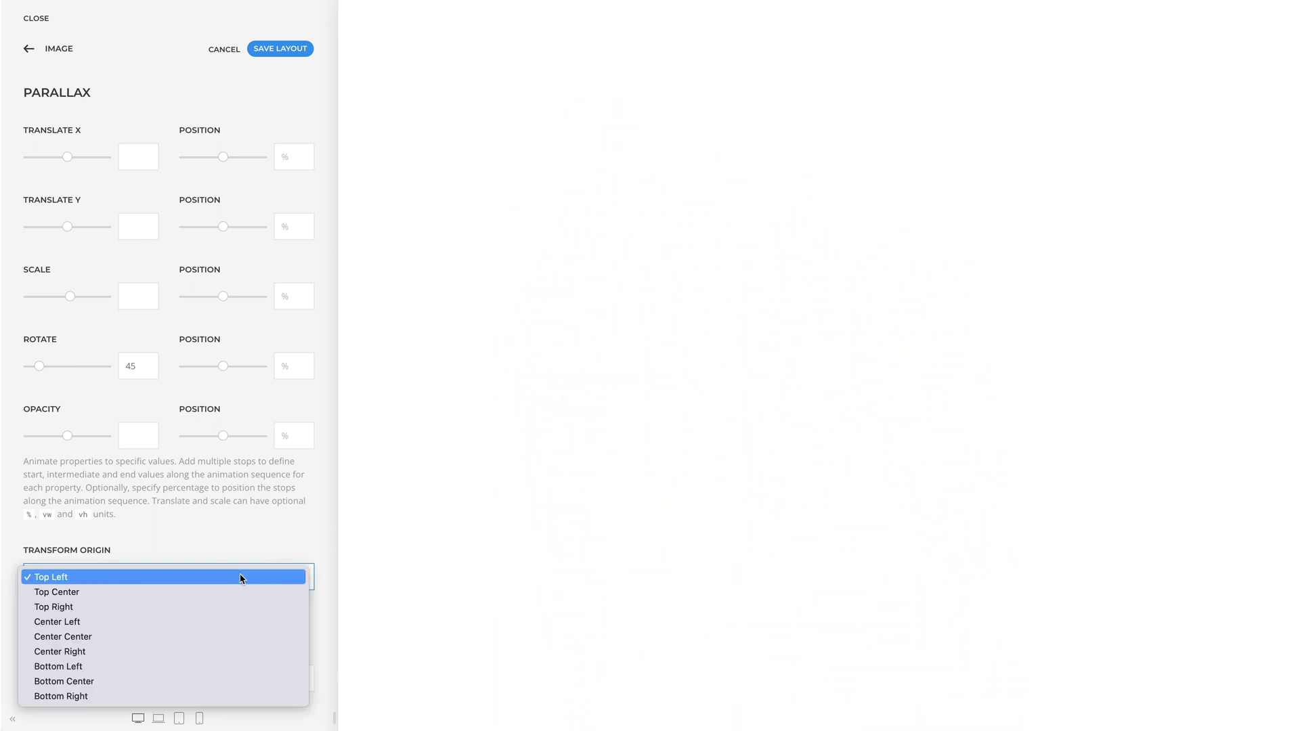
pyautogui.click(243, 636)
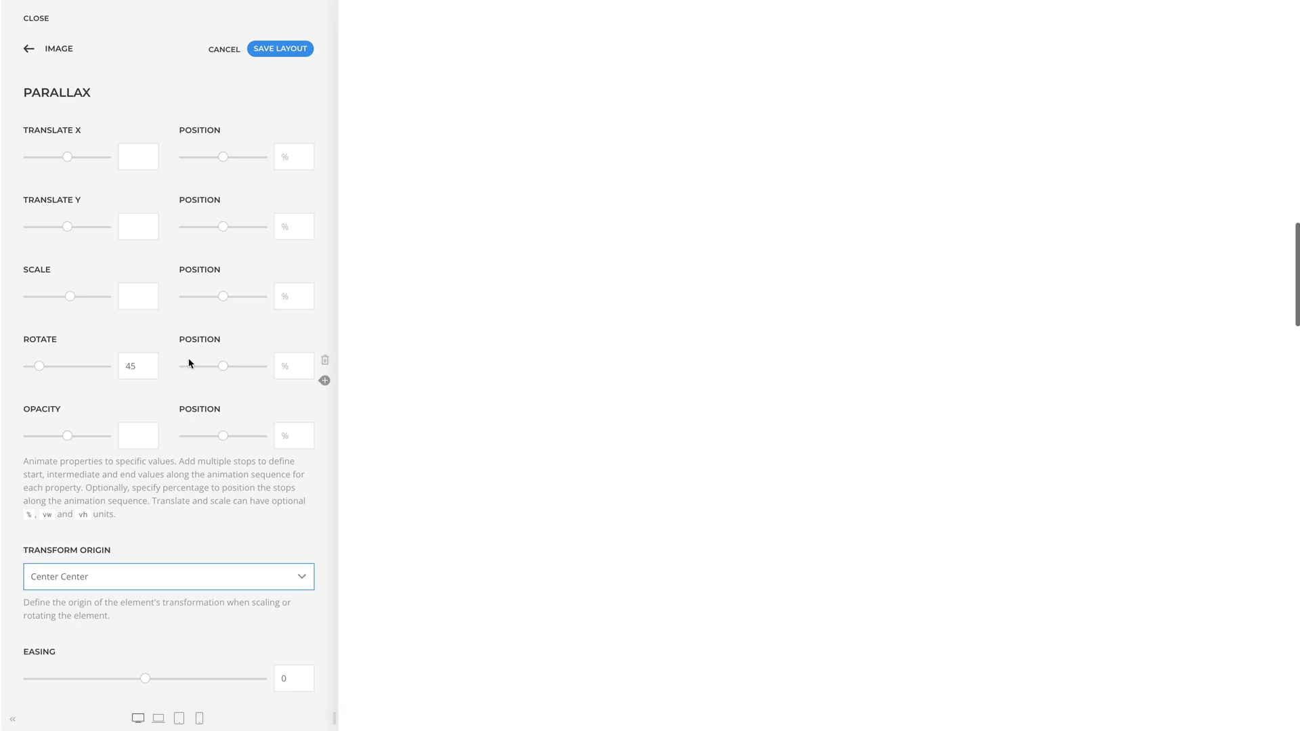
pyautogui.click(147, 366)
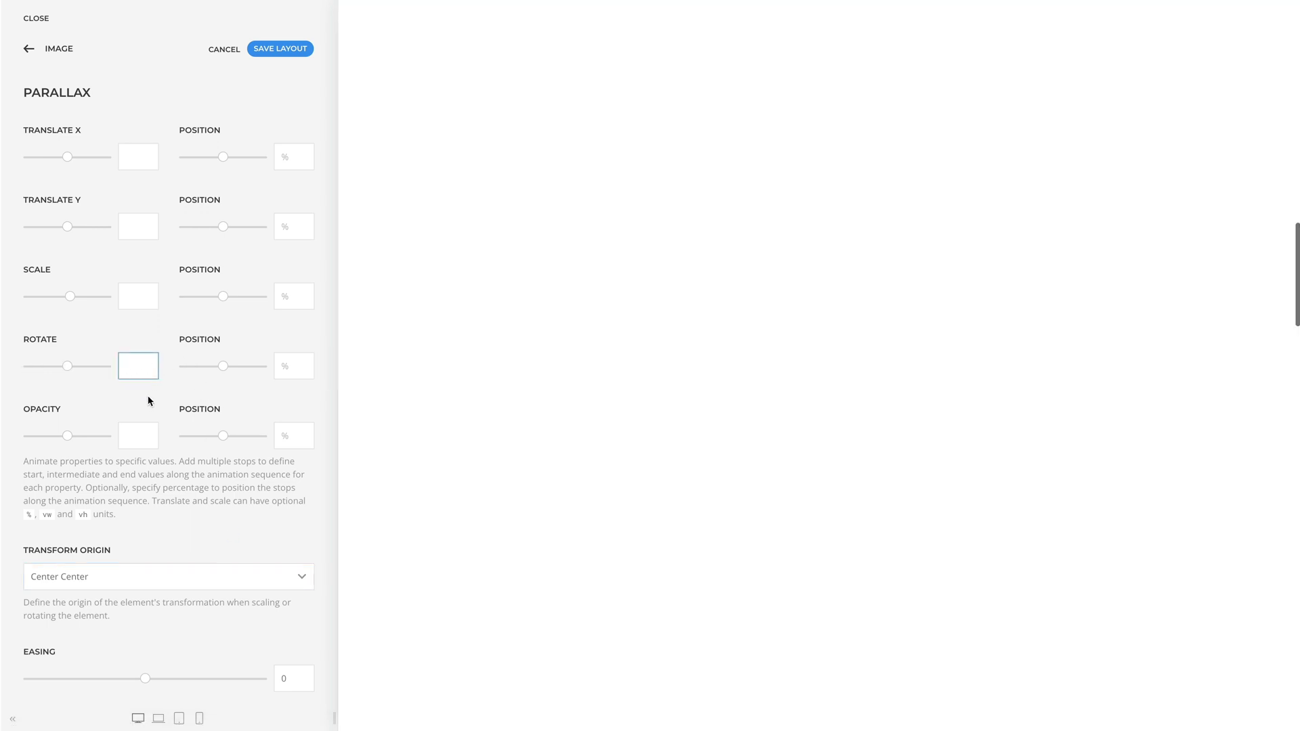
# Preview a parallax Opacity of 0 fading the photo, then clear it
pyautogui.click(146, 433)
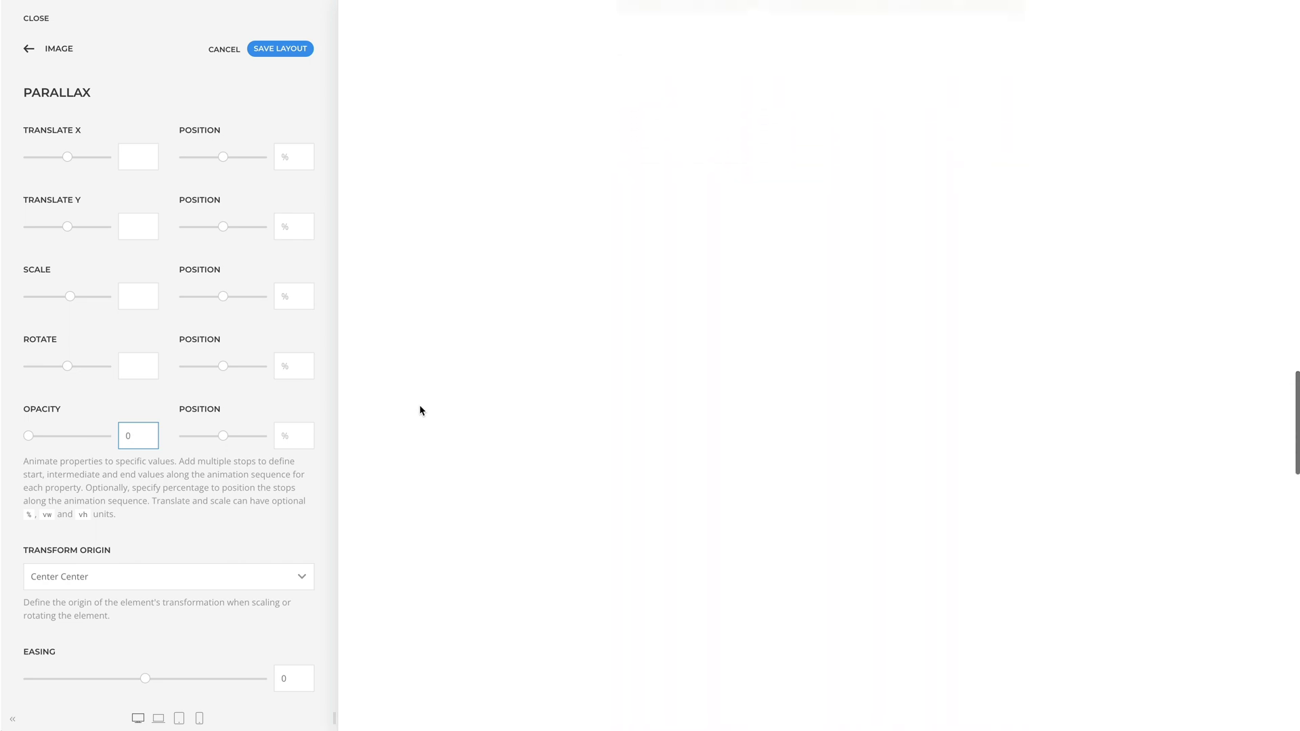
pyautogui.scroll(5, 420, 411)
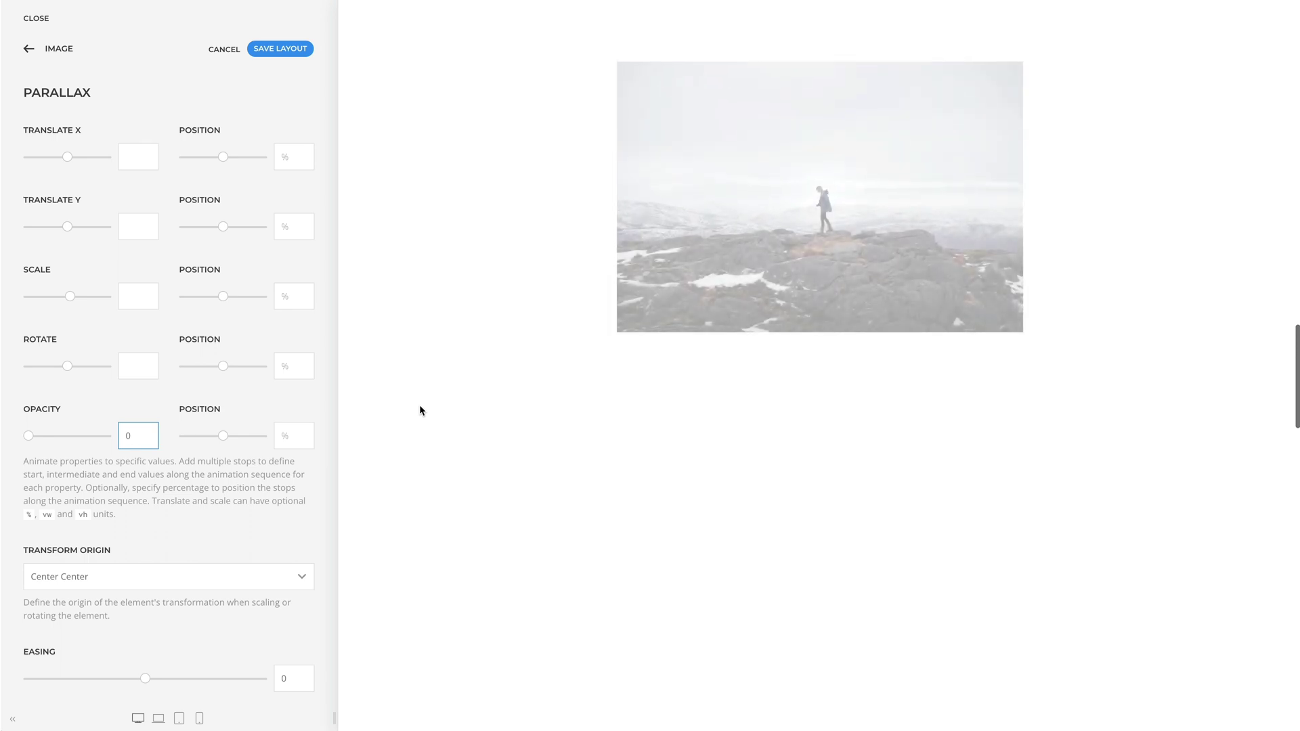
pyautogui.scroll(5, 420, 410)
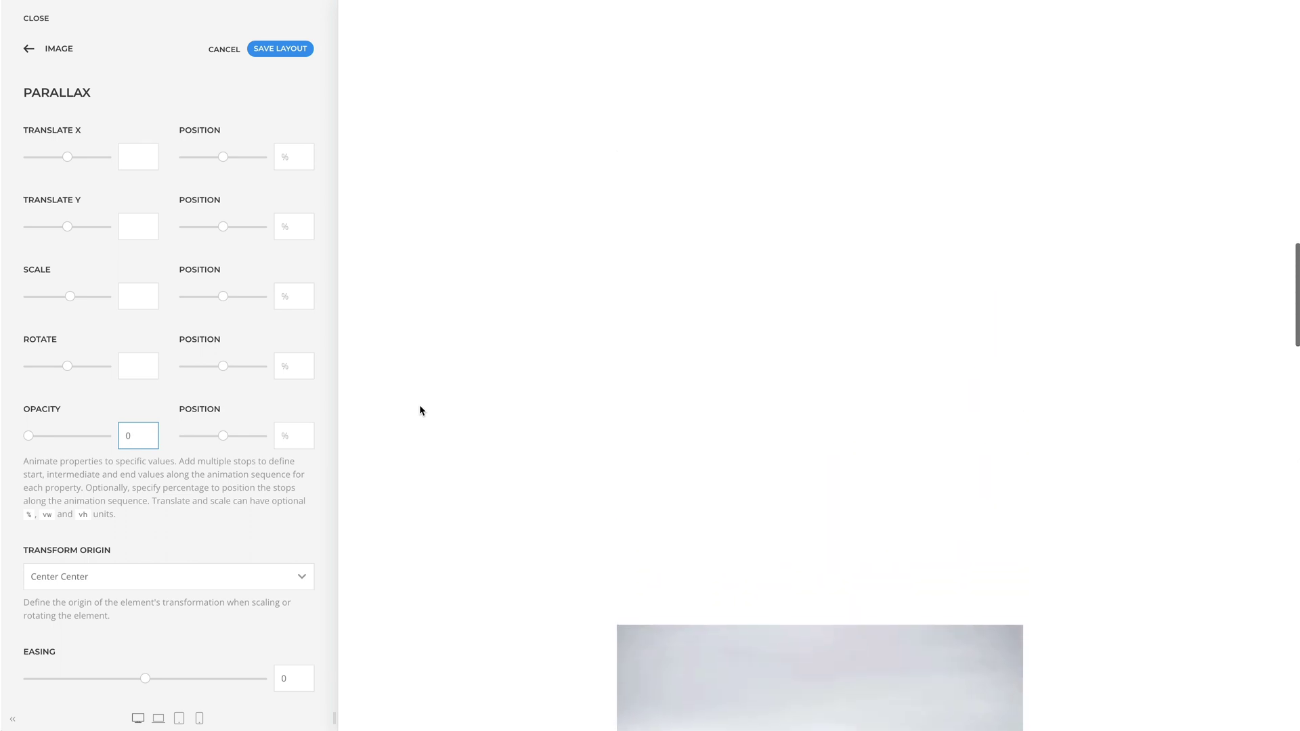
pyautogui.press('BackSpace')
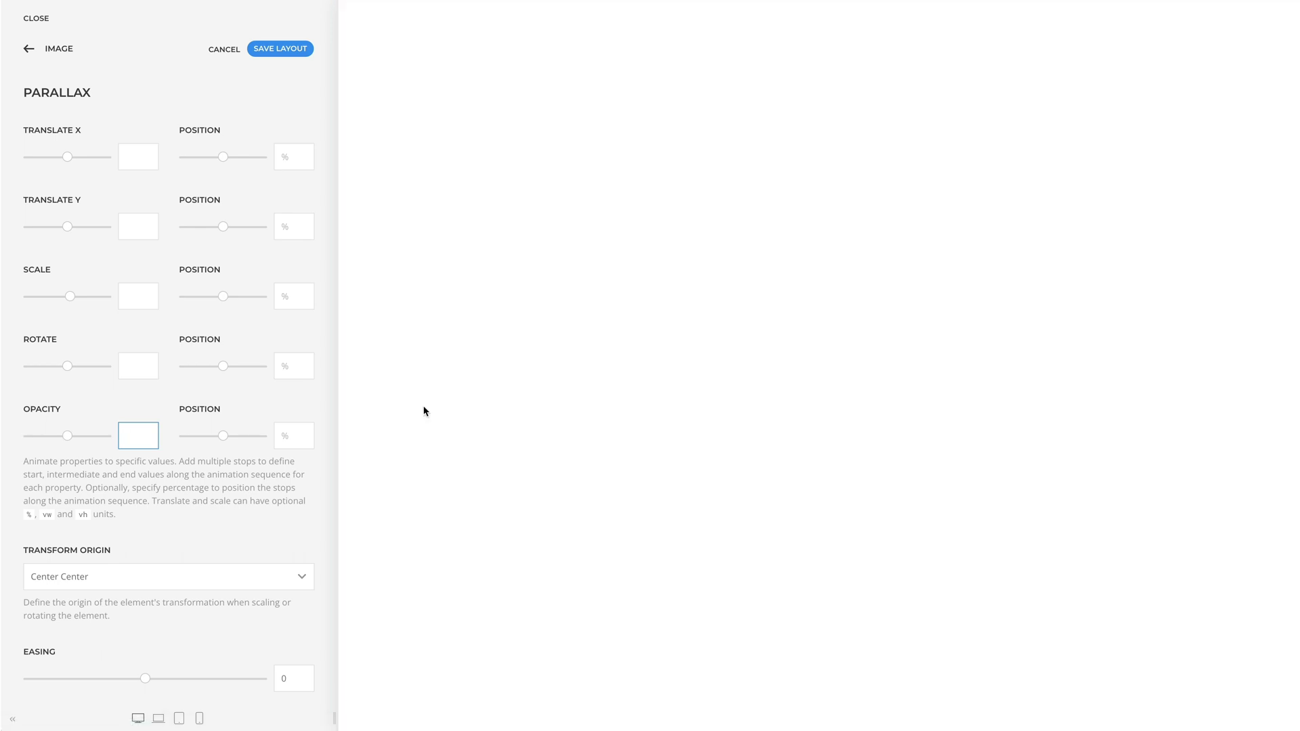
# Enter -30vw in Translate X and scroll the preview to watch the image drift sideways
pyautogui.click(136, 158)
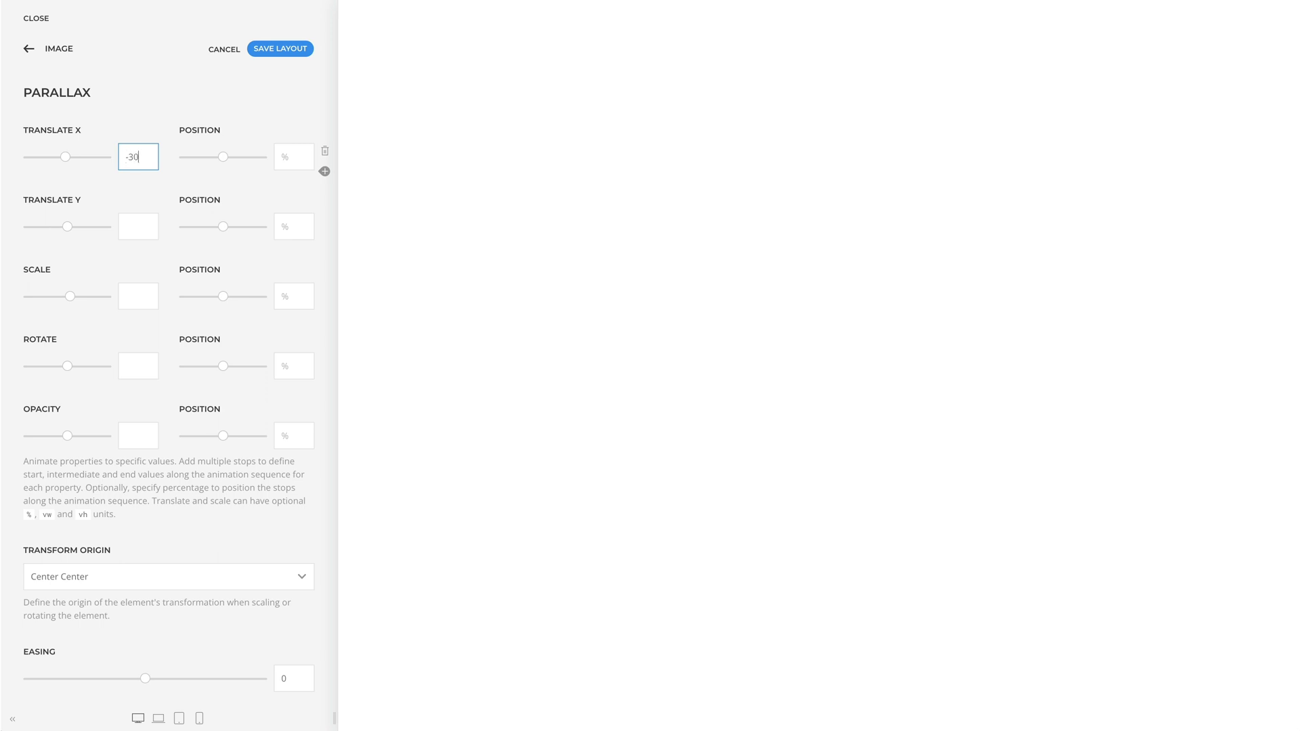
pyautogui.write('vw')
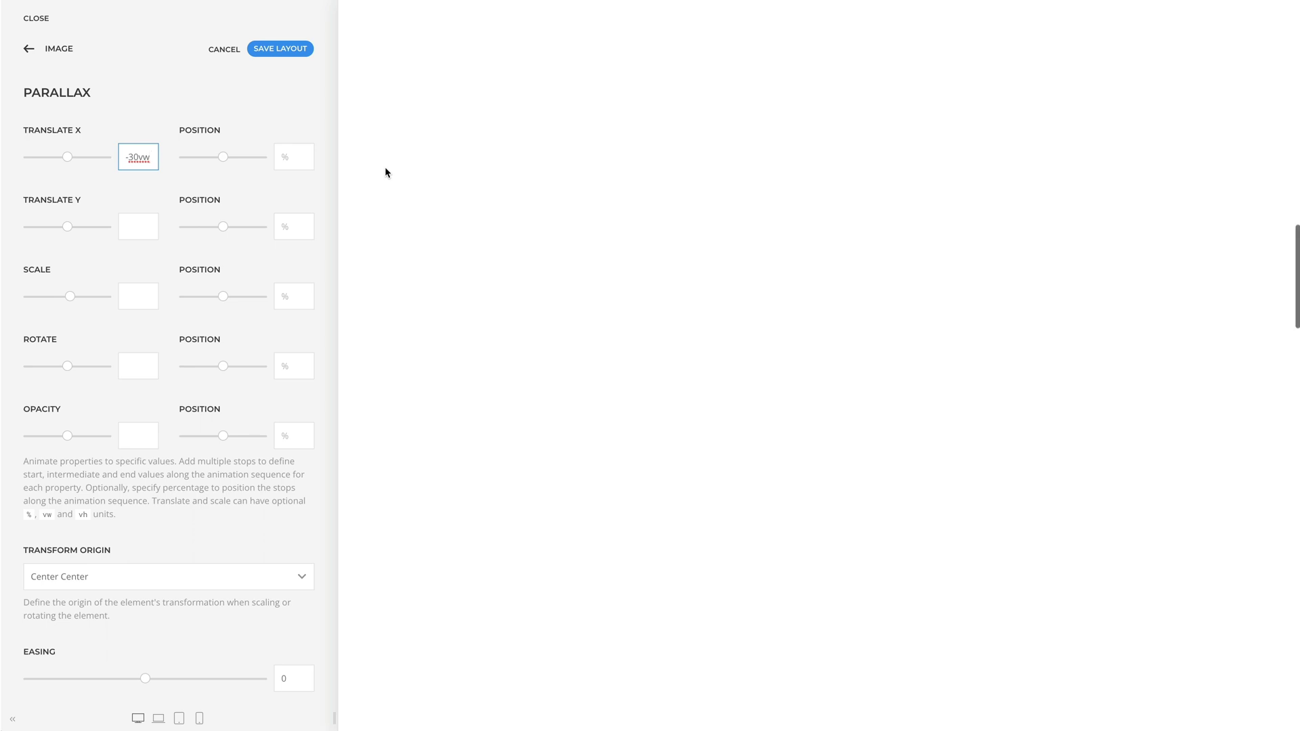
pyautogui.scroll(-3, 384, 172)
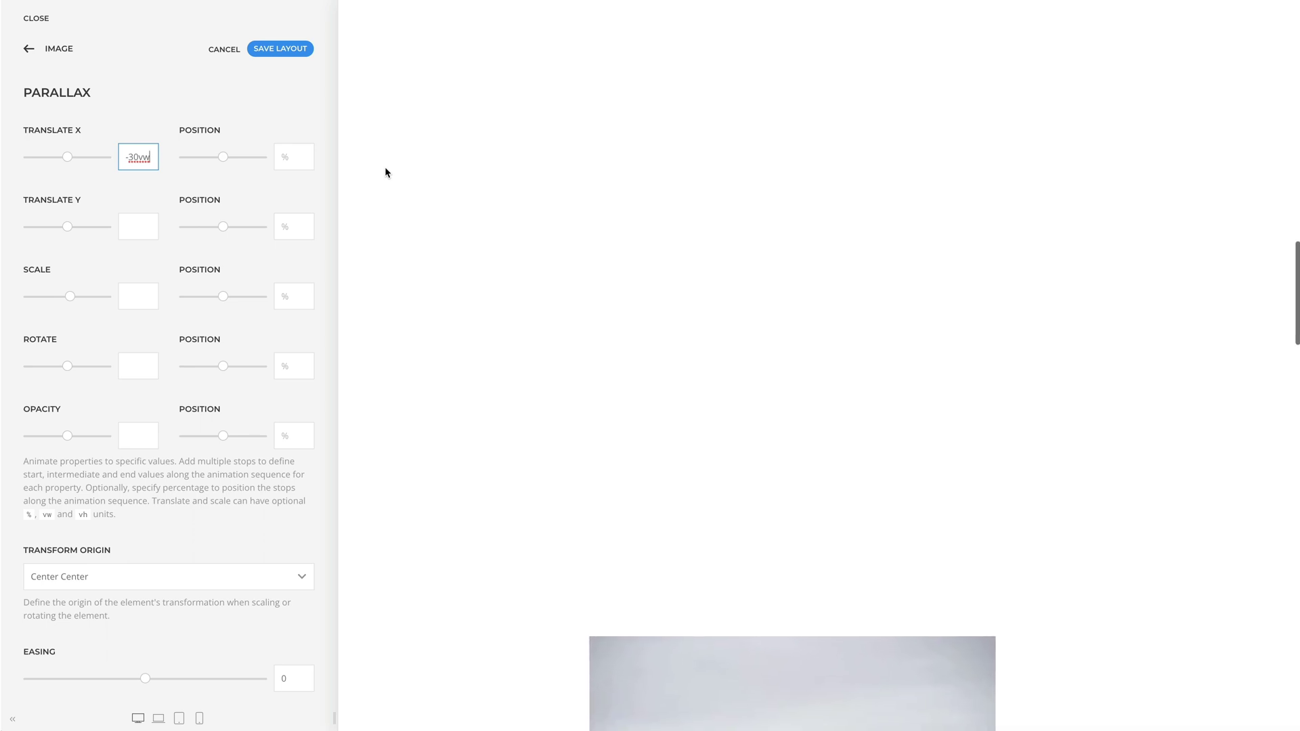
pyautogui.scroll(-3, 385, 172)
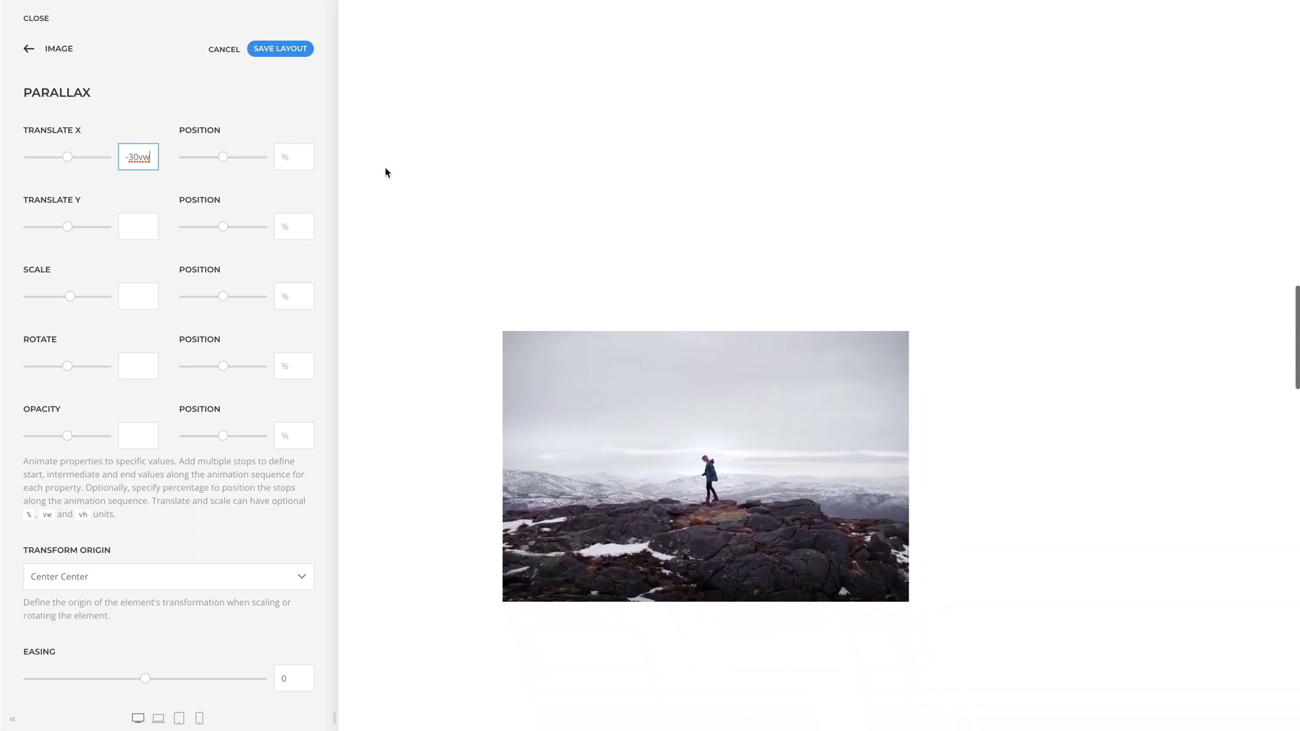
pyautogui.scroll(-5, 385, 172)
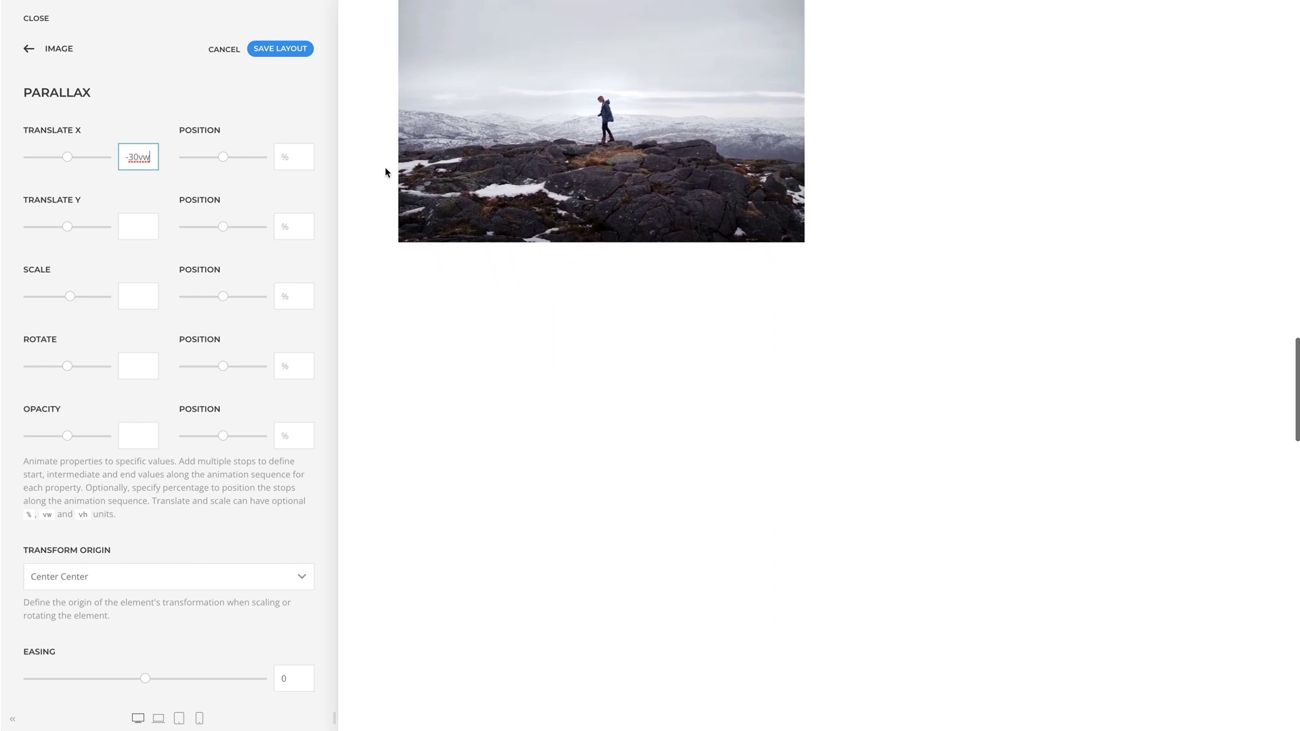
pyautogui.scroll(-3, 385, 172)
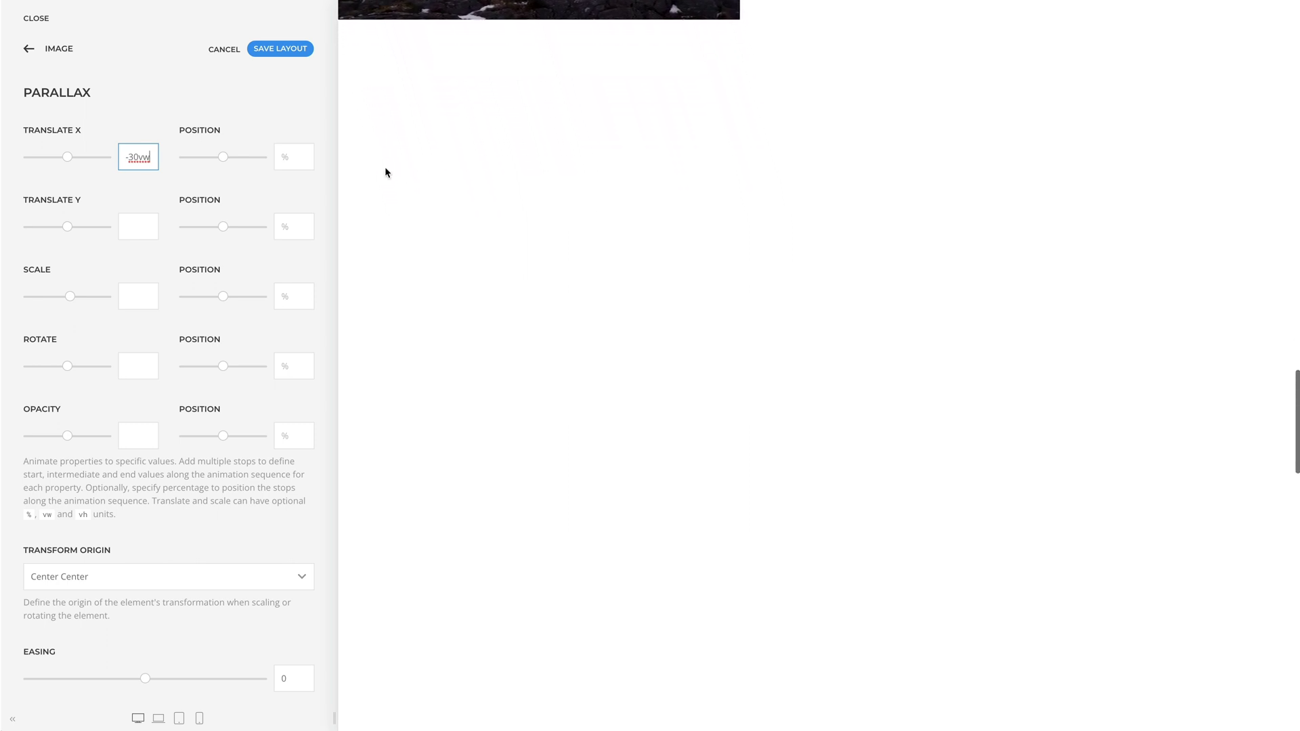
pyautogui.scroll(5, 384, 172)
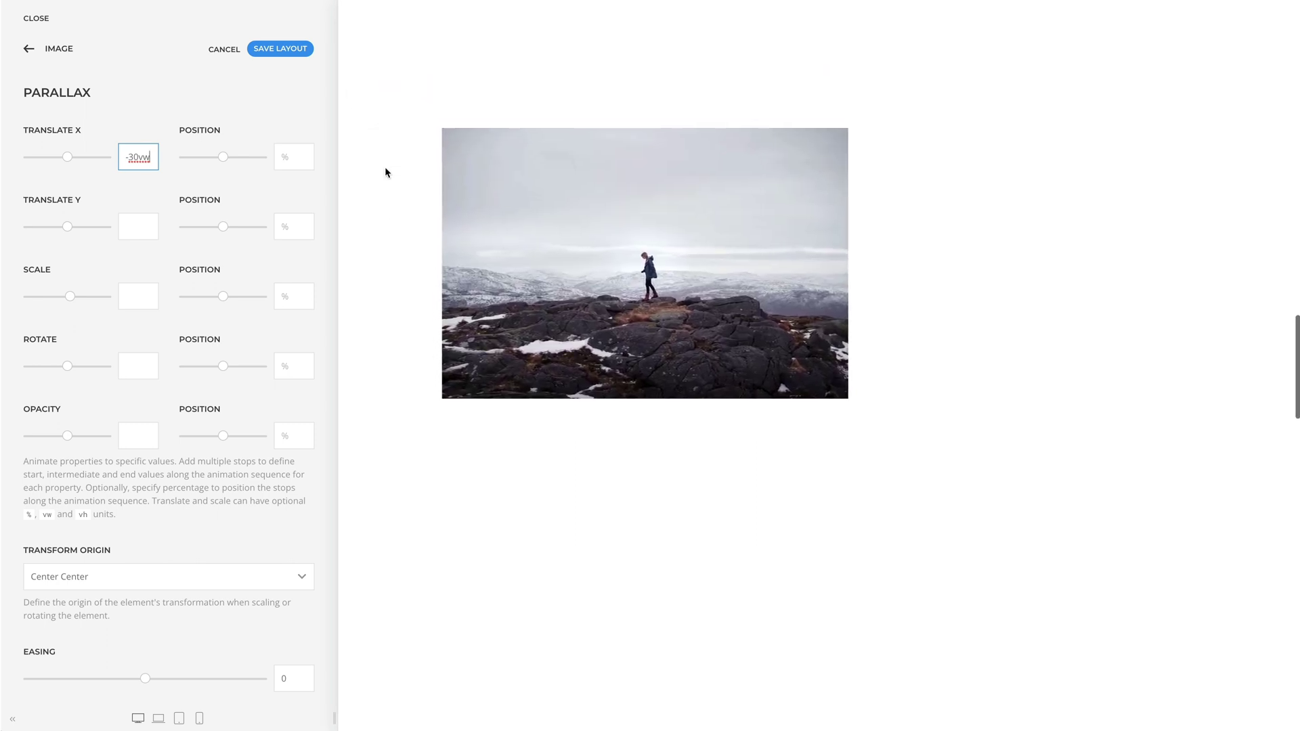
pyautogui.scroll(5, 384, 172)
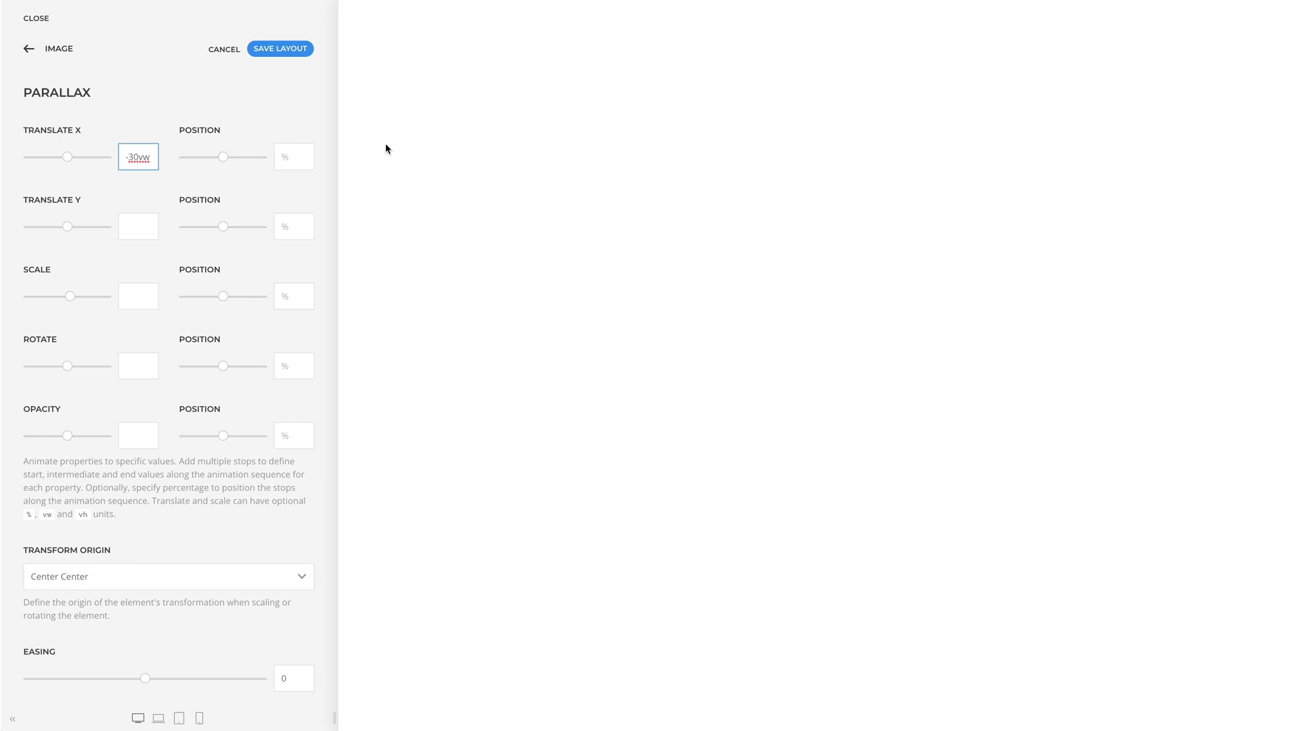
# Add a second Translate X stop of 0 after -30vw and preview the slide back into place
pyautogui.moveTo(321, 161)
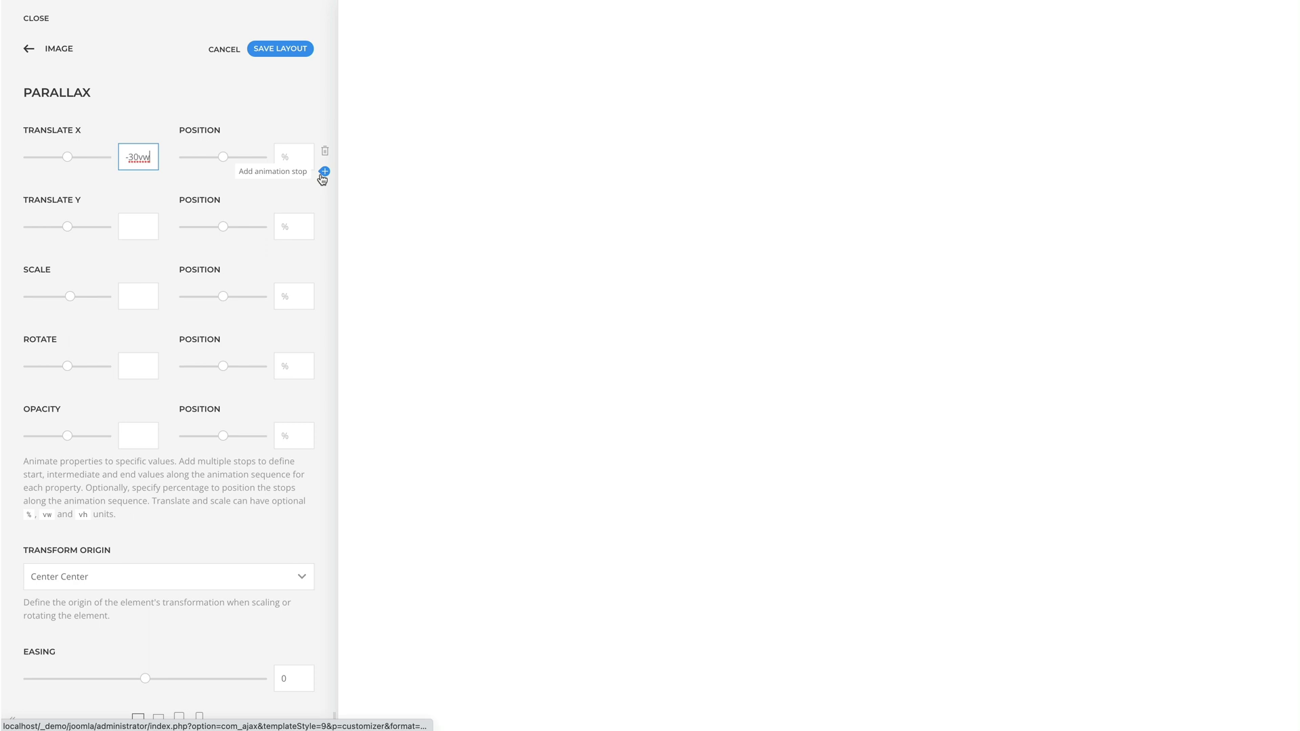
pyautogui.click(323, 173)
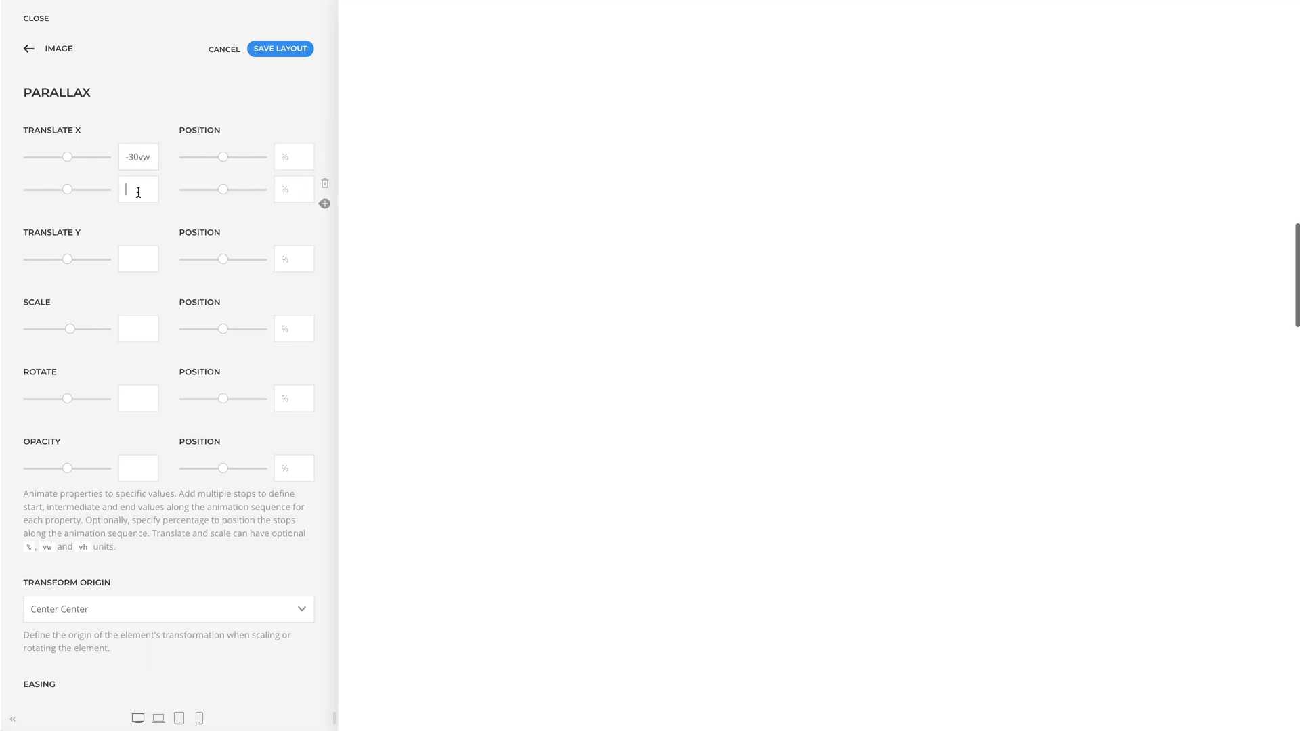
pyautogui.click(139, 193)
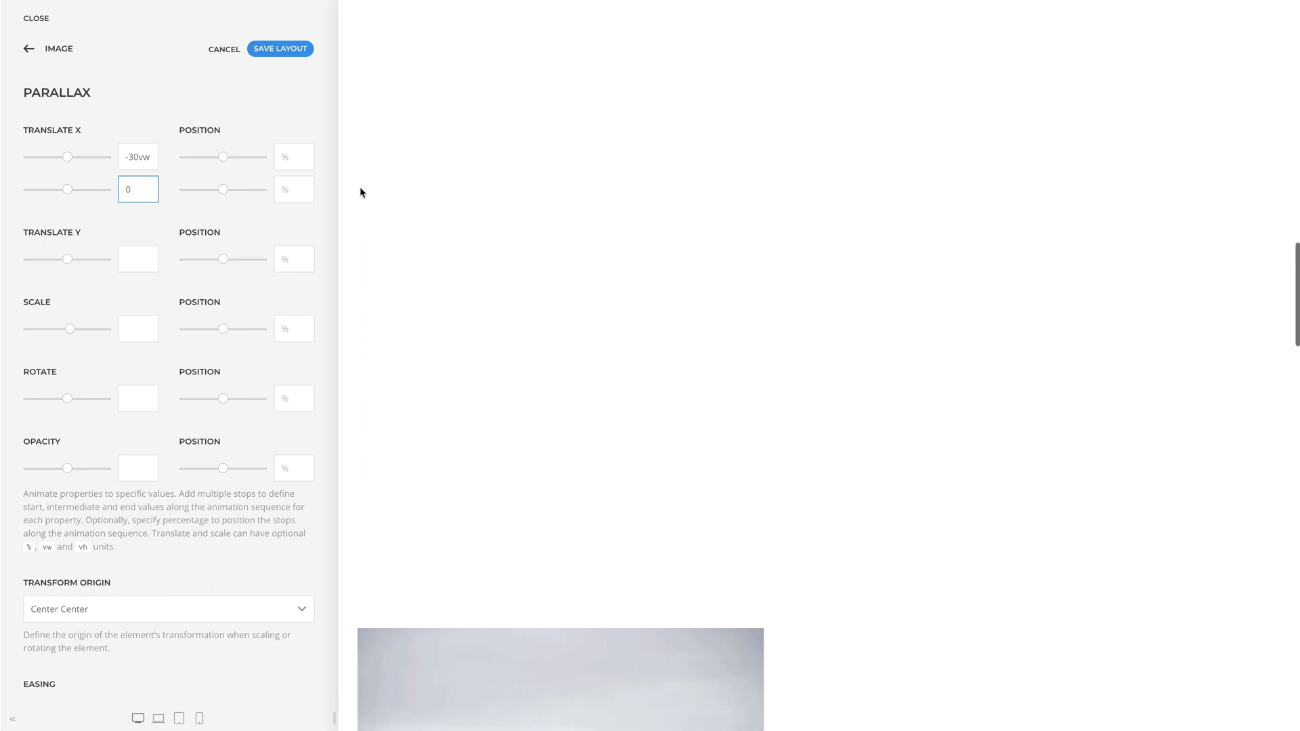
pyautogui.scroll(-5, 360, 192)
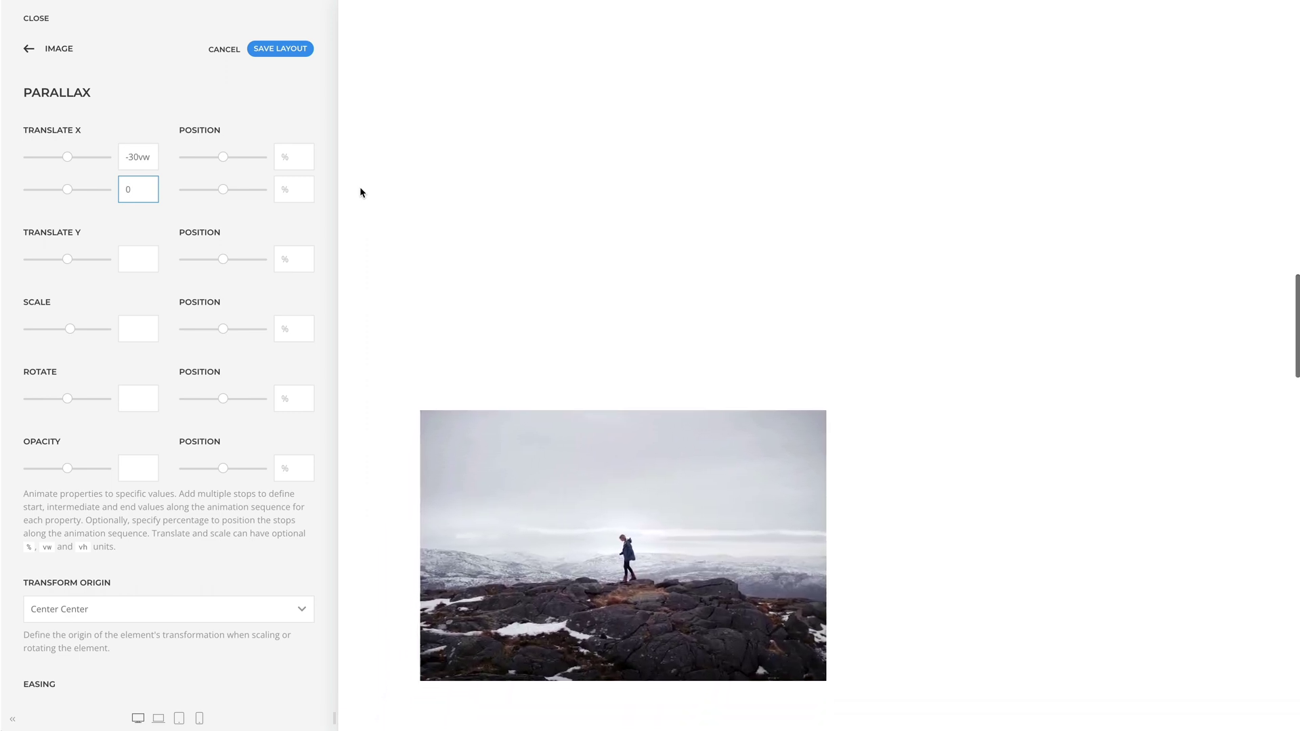
pyautogui.scroll(-5, 360, 192)
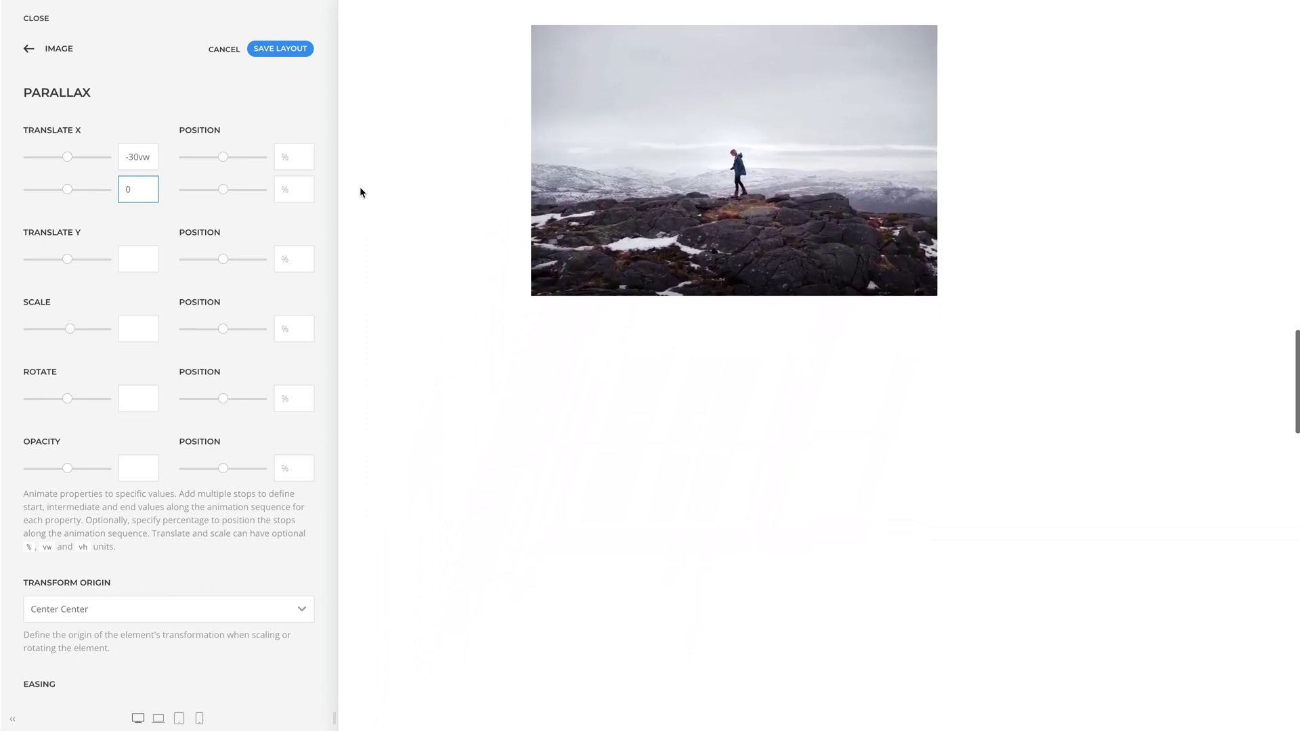
pyautogui.scroll(-3, 360, 189)
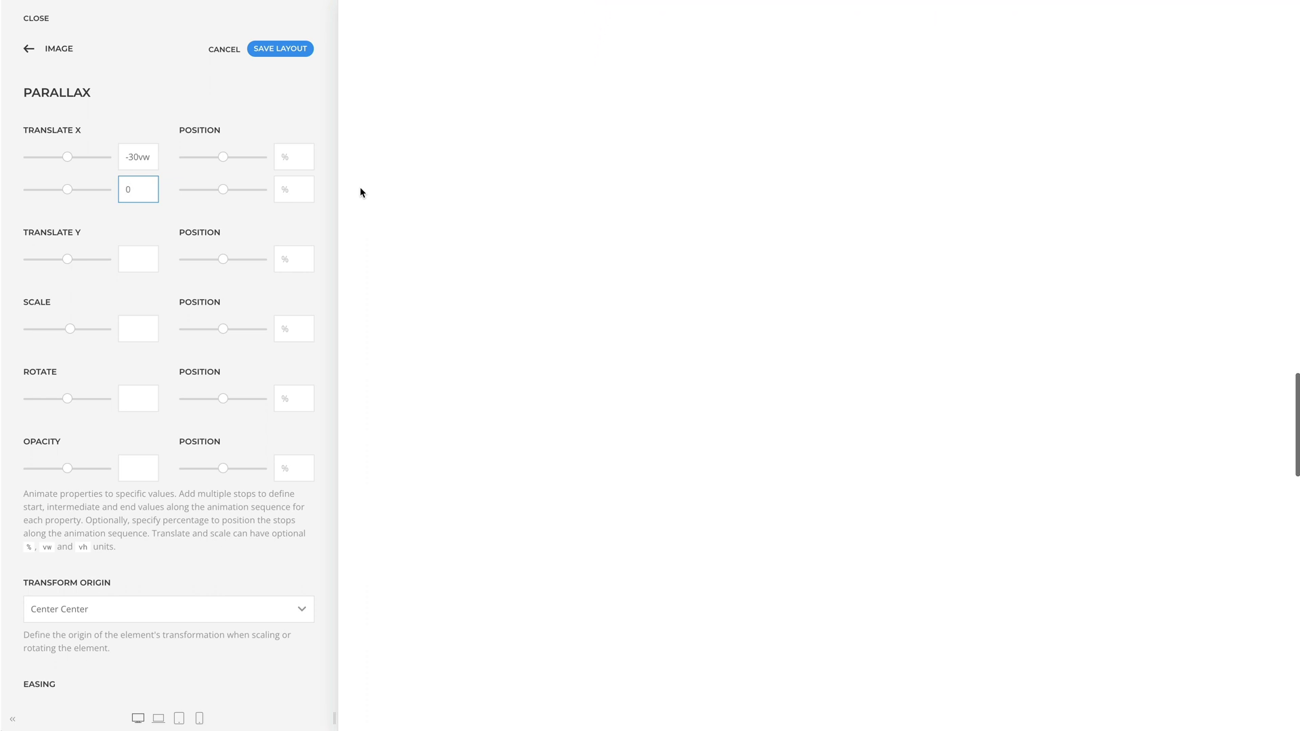
pyautogui.scroll(8, 359, 192)
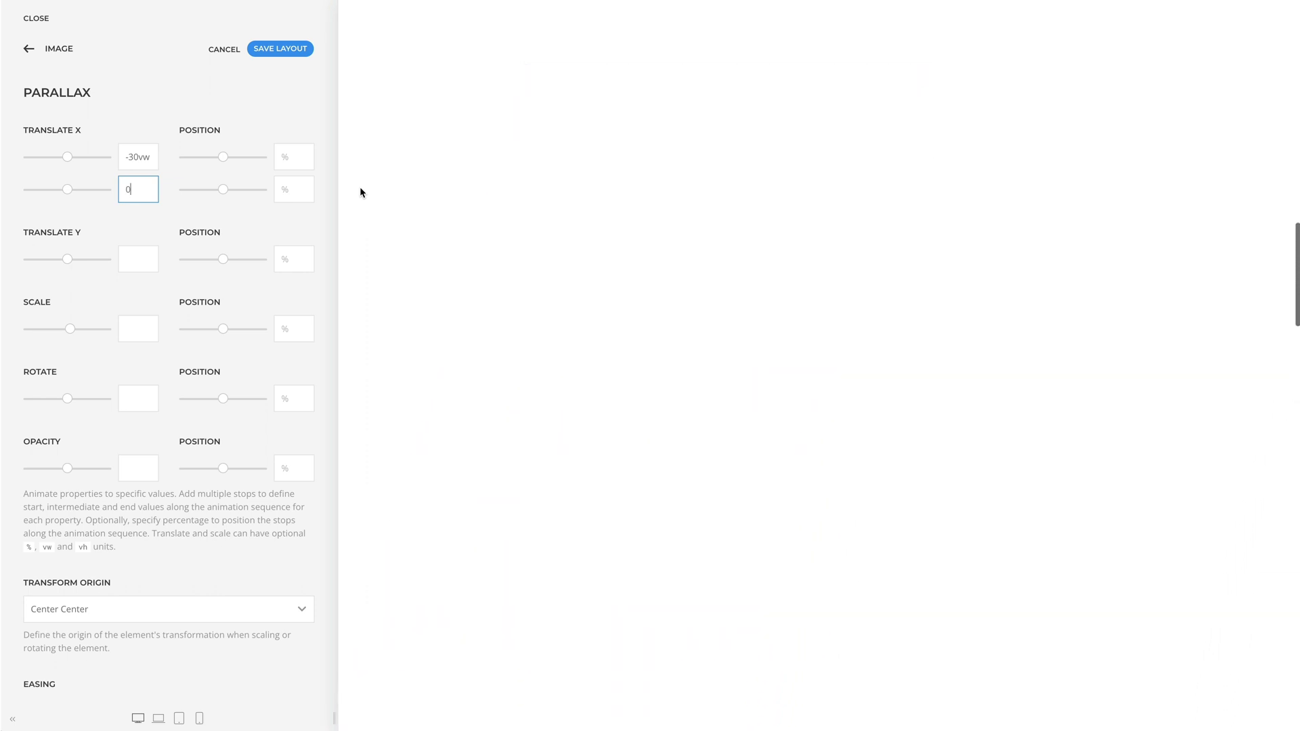
# Add a third Translate X stop and set the stops to 0, -30vw and 0, then preview
pyautogui.click(325, 203)
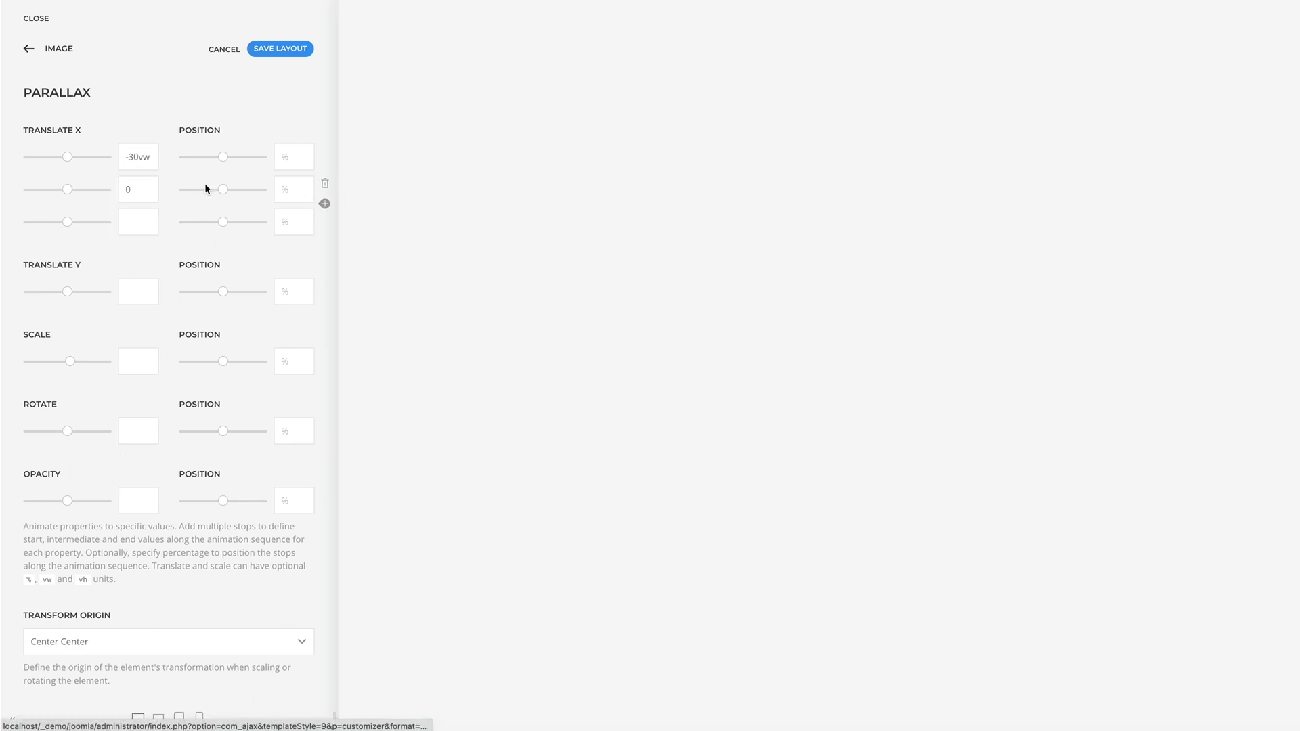
pyautogui.click(140, 160)
pyautogui.doubleClick(140, 160)
pyautogui.hotkey('ctrl', 'c')
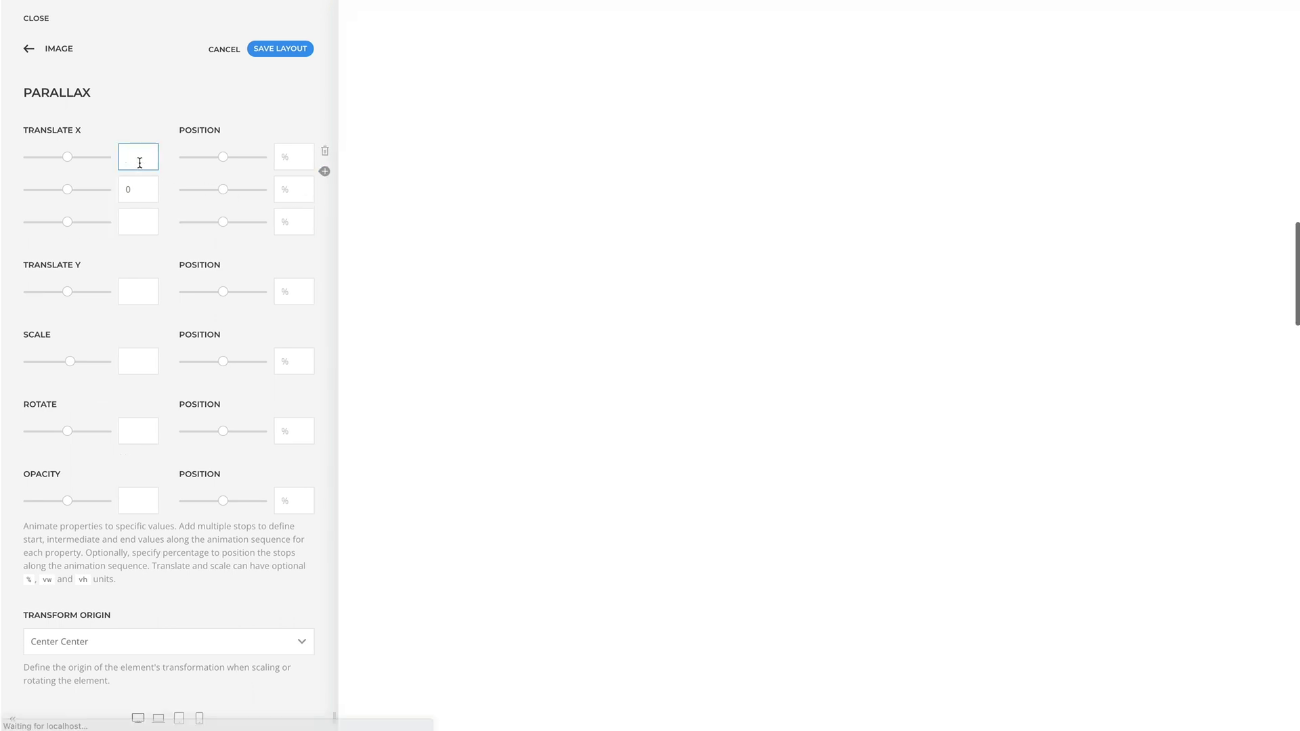
pyautogui.write('0')
pyautogui.click(134, 191)
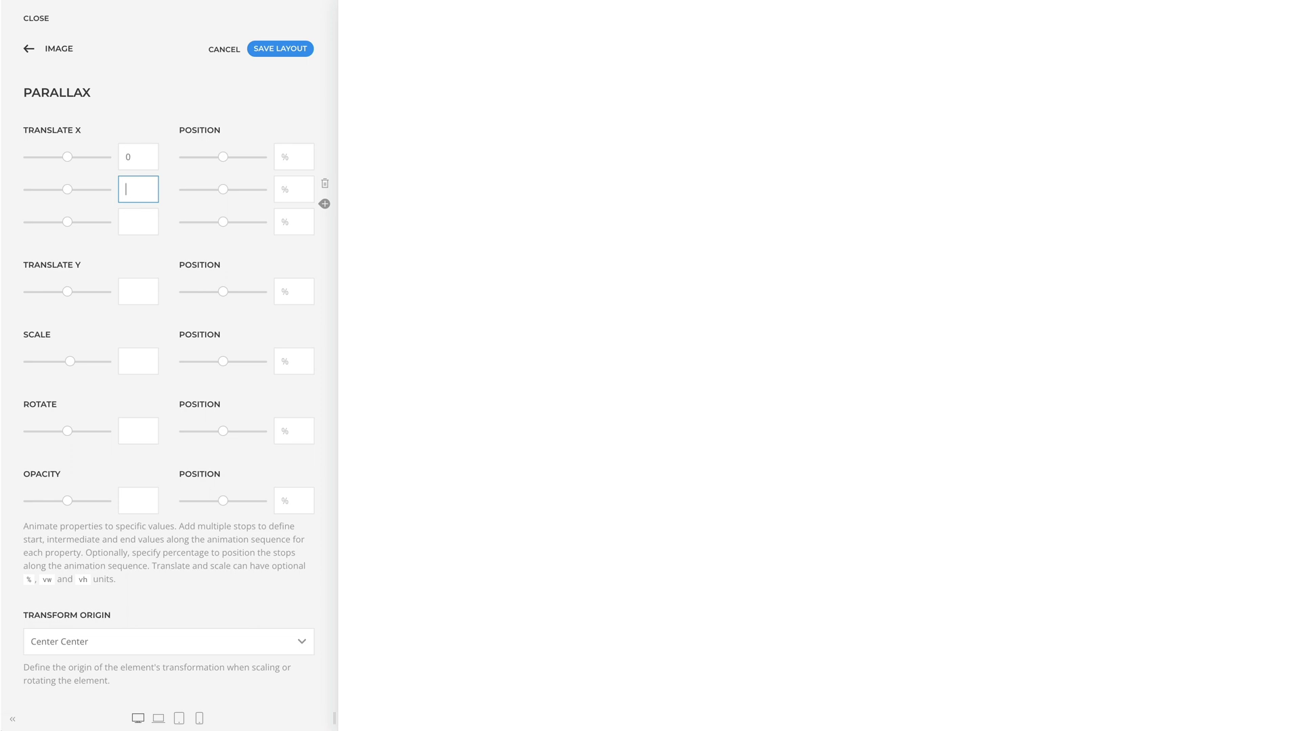
pyautogui.hotkey('ctrl', 'v')
pyautogui.click(140, 222)
pyautogui.write('0')
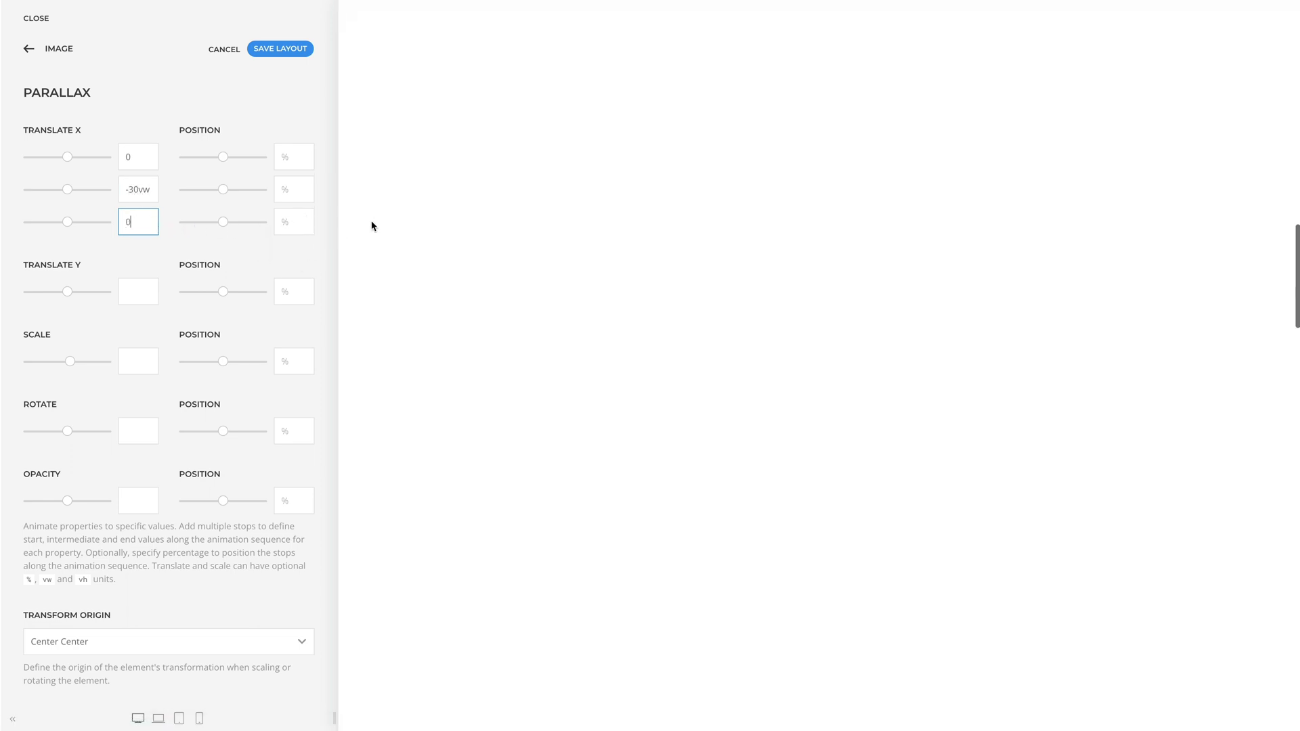
pyautogui.scroll(-5, 372, 225)
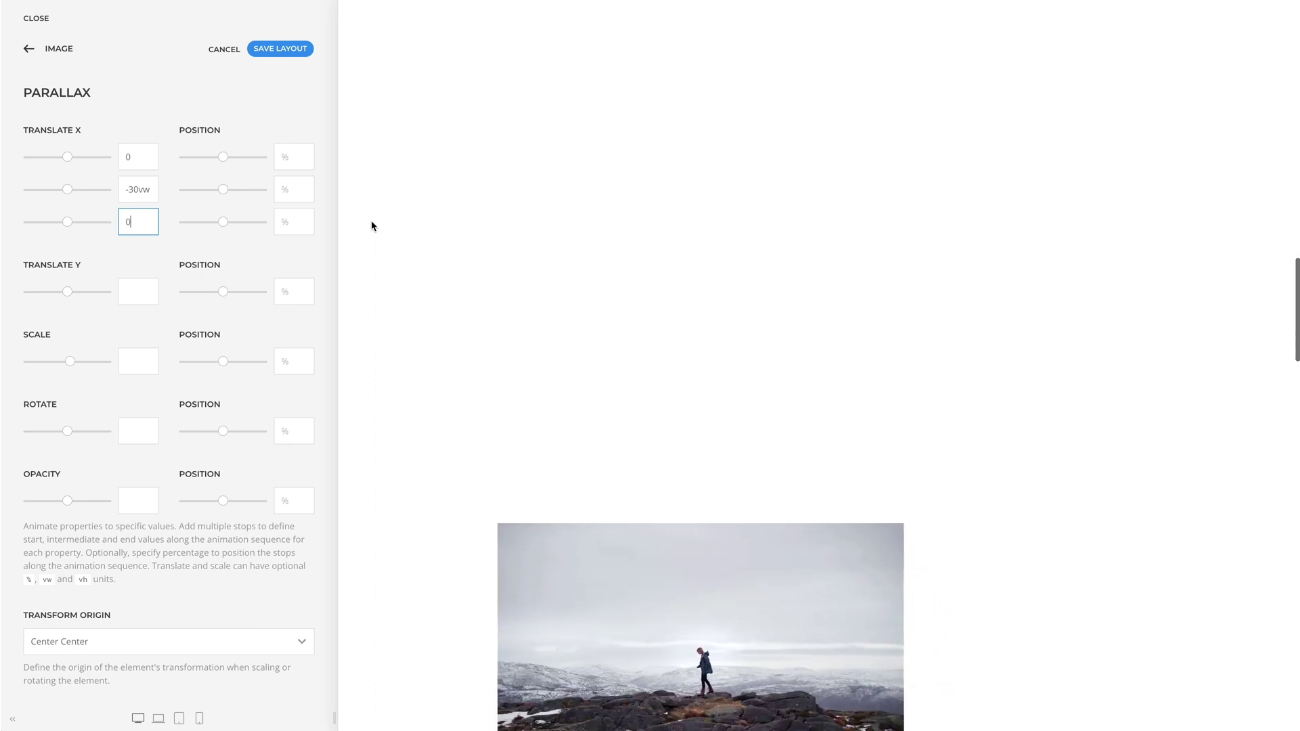
pyautogui.scroll(-8, 372, 226)
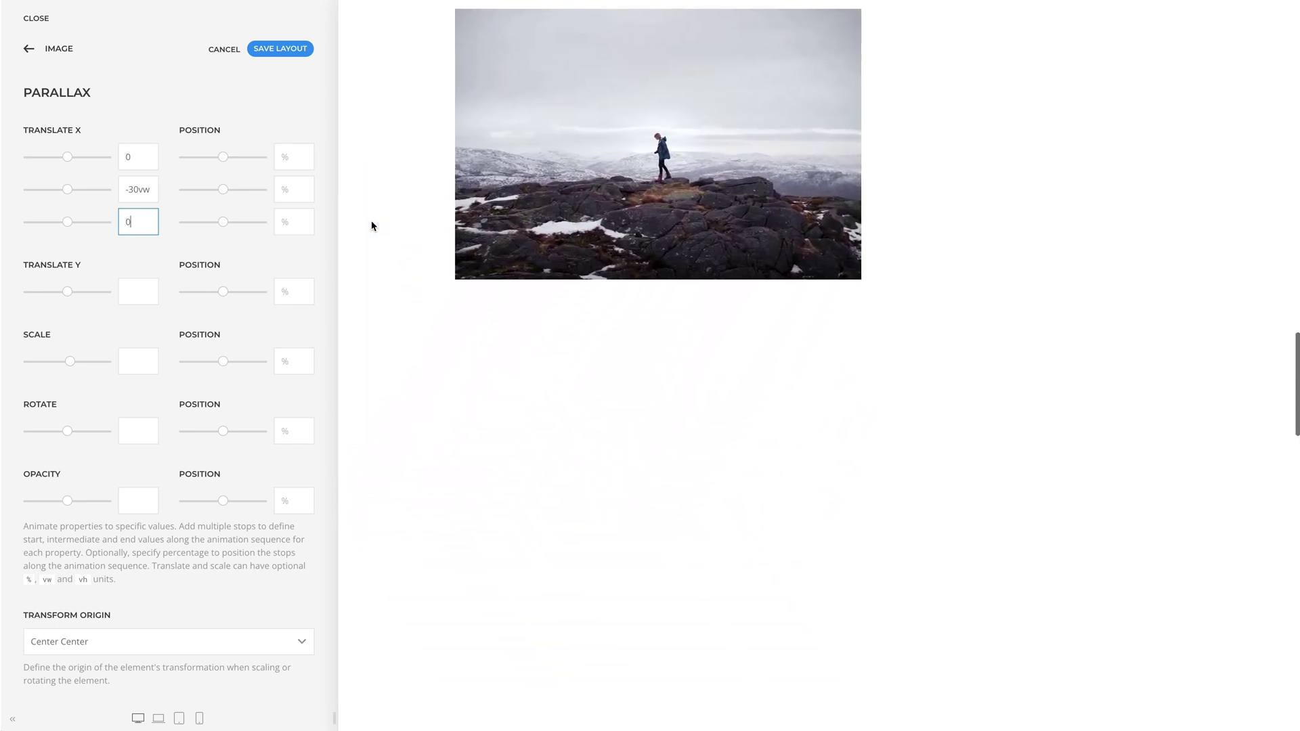
pyautogui.scroll(-5, 372, 226)
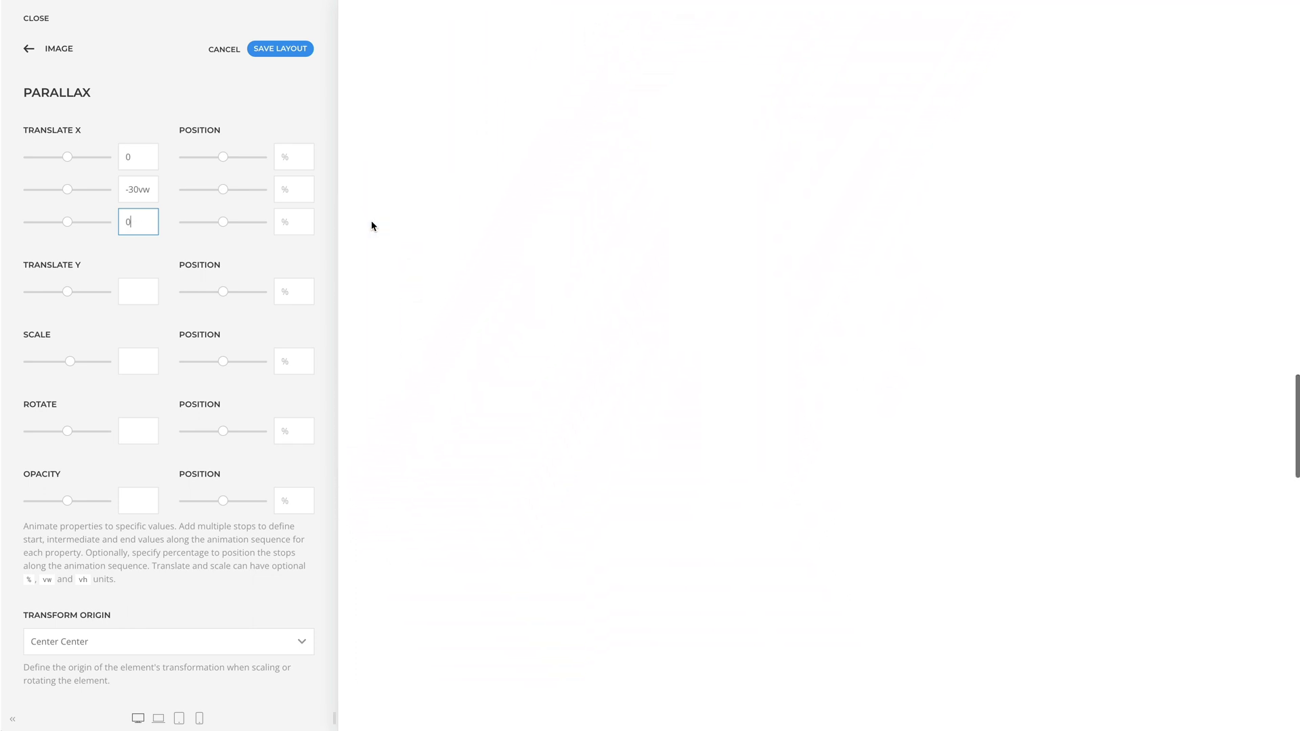
pyautogui.scroll(8, 372, 226)
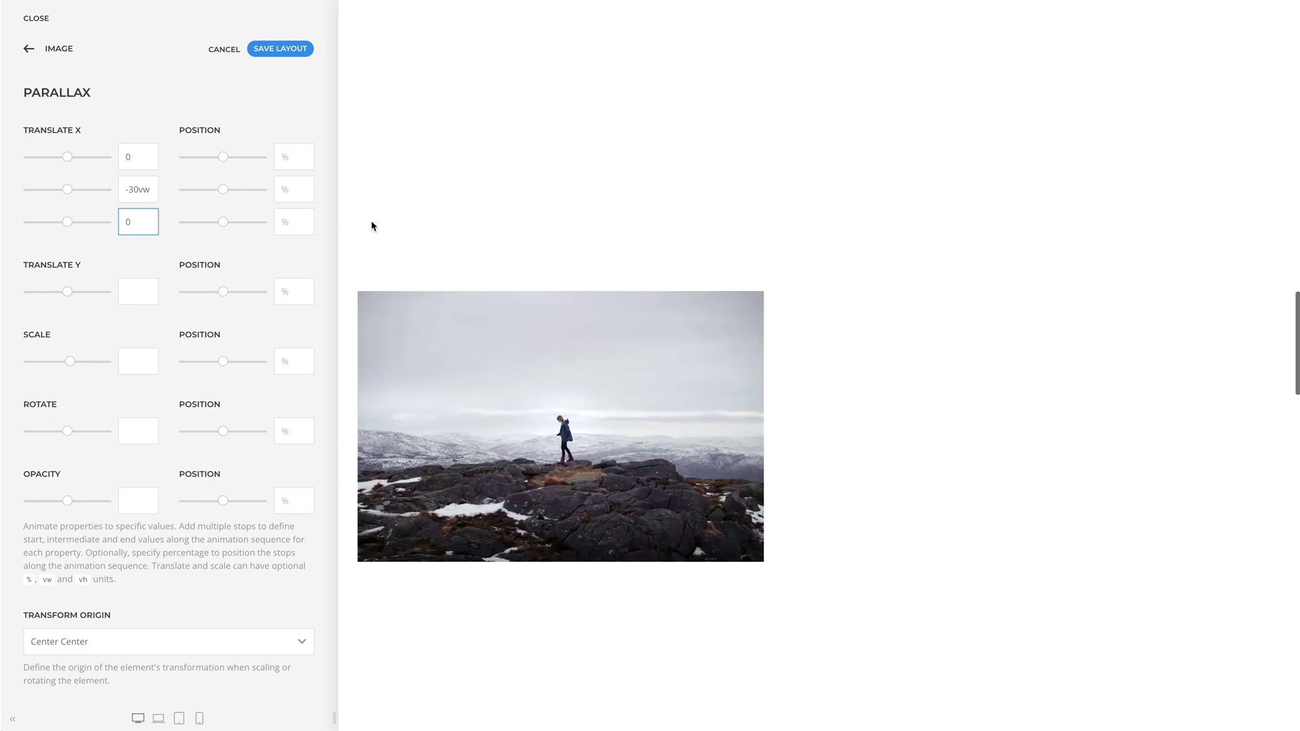
pyautogui.scroll(5, 371, 225)
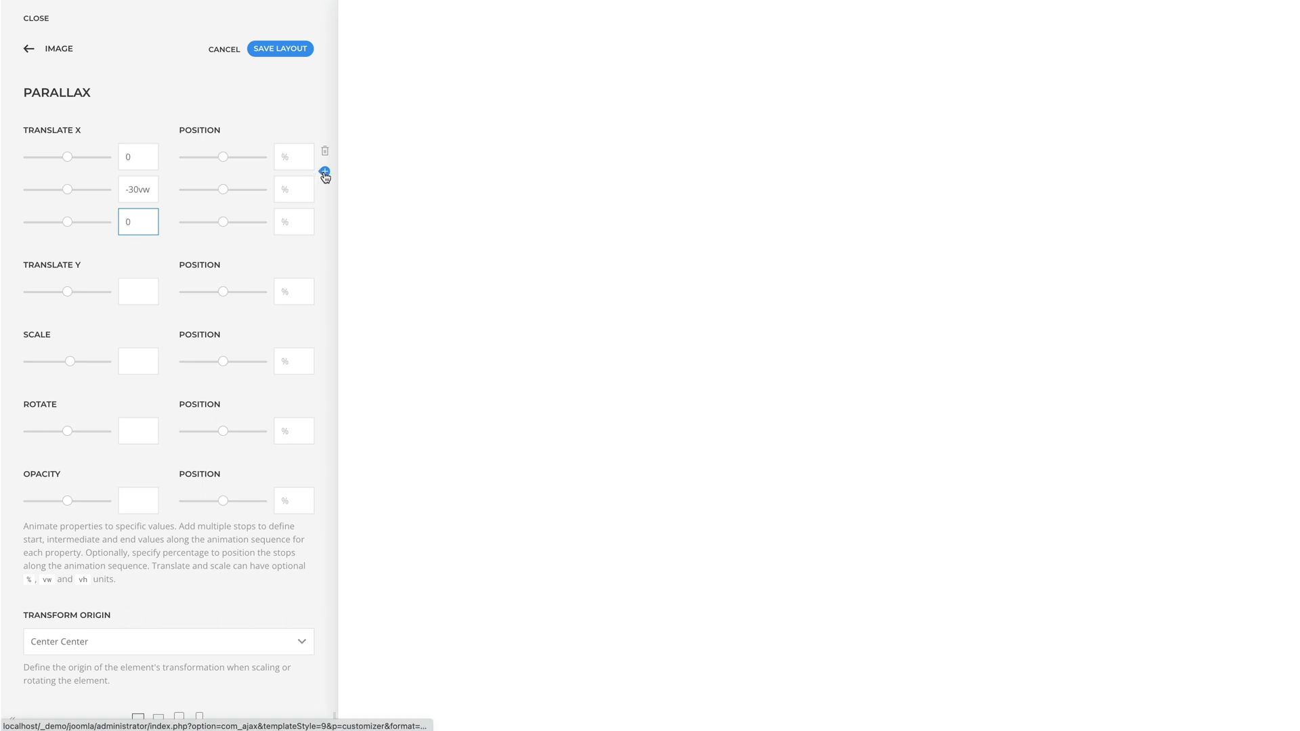
# Insert a -30vw Translate X stop after the first, positioned at 40%
pyautogui.click(323, 173)
pyautogui.click(145, 184)
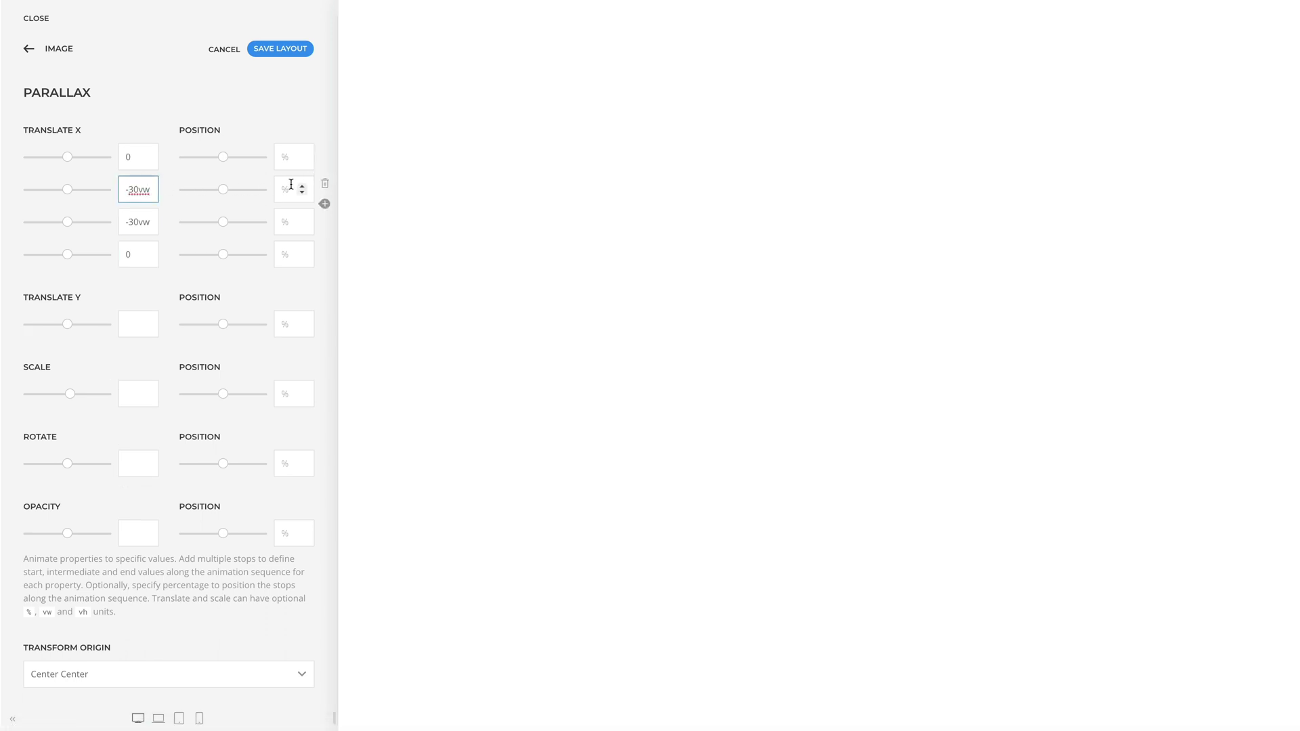
pyautogui.click(292, 185)
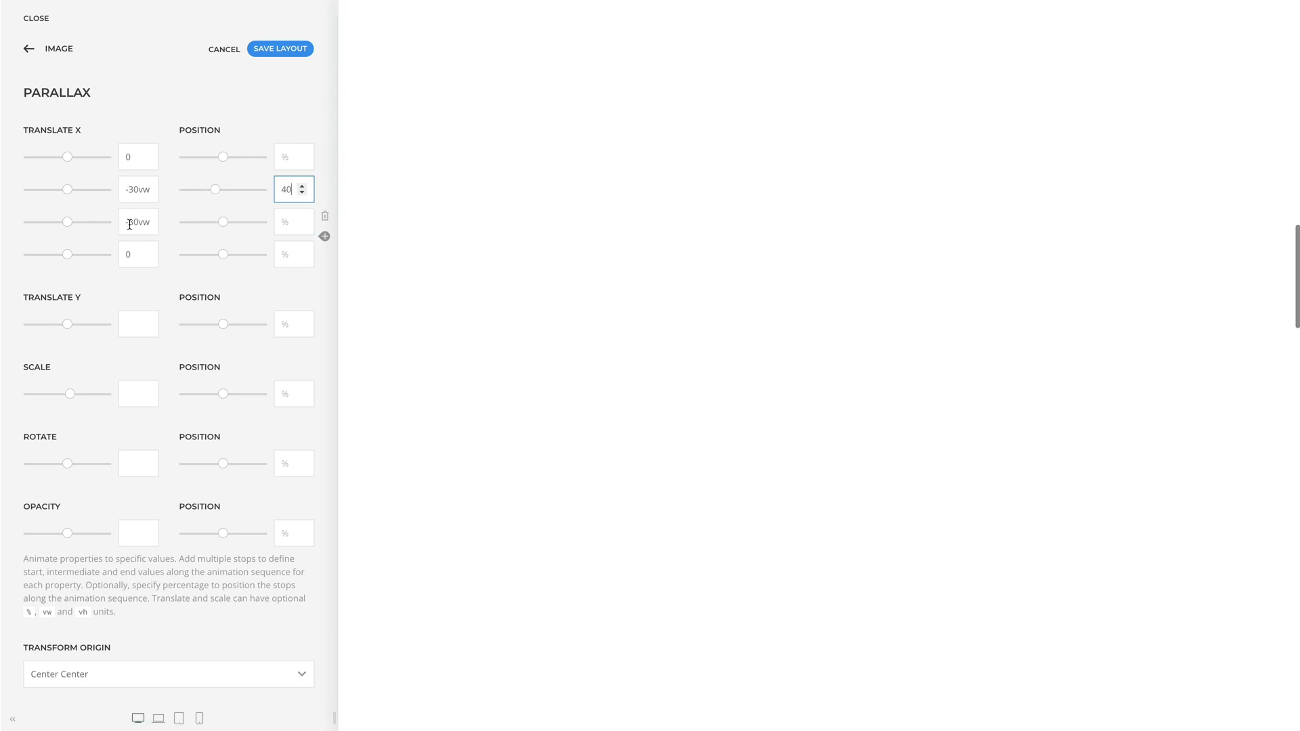
# Change the third stop to 30vw at 60% and scroll the preview to watch the left-right swing
pyautogui.click(129, 222)
pyautogui.press('BackSpace')
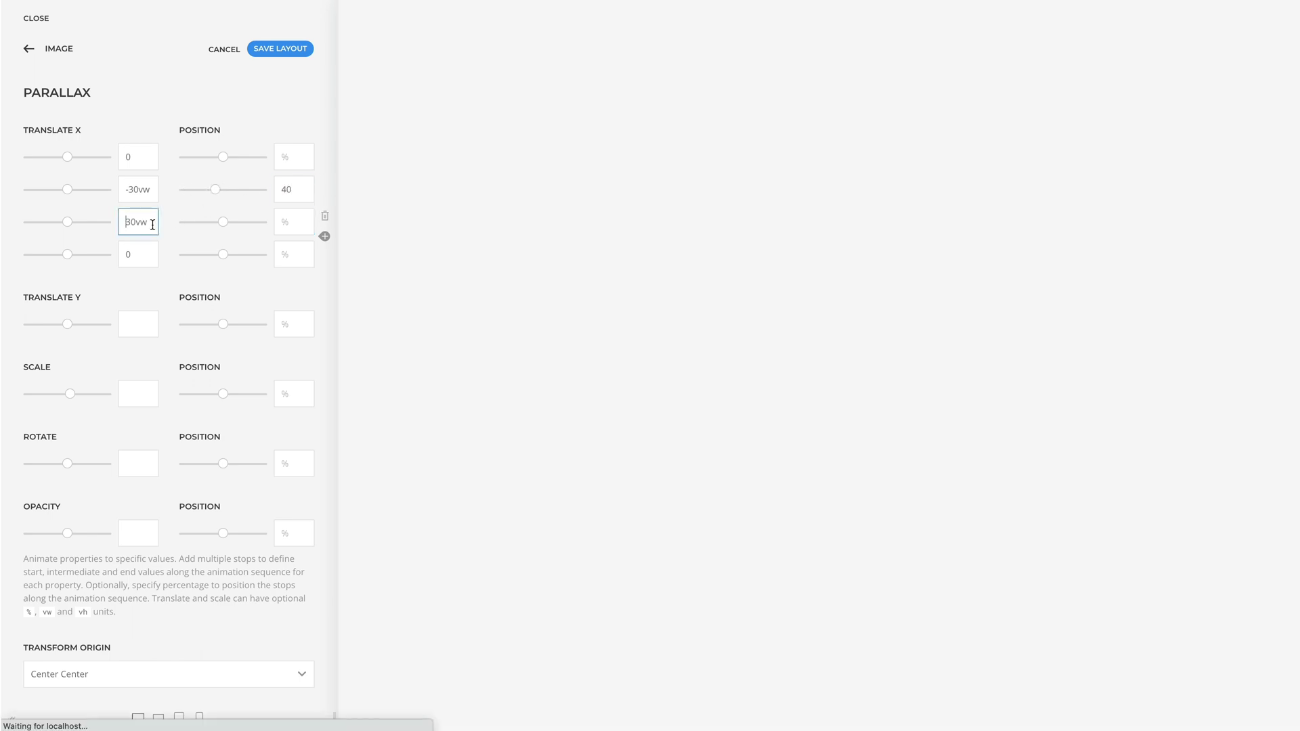
pyautogui.click(282, 222)
pyautogui.write('60')
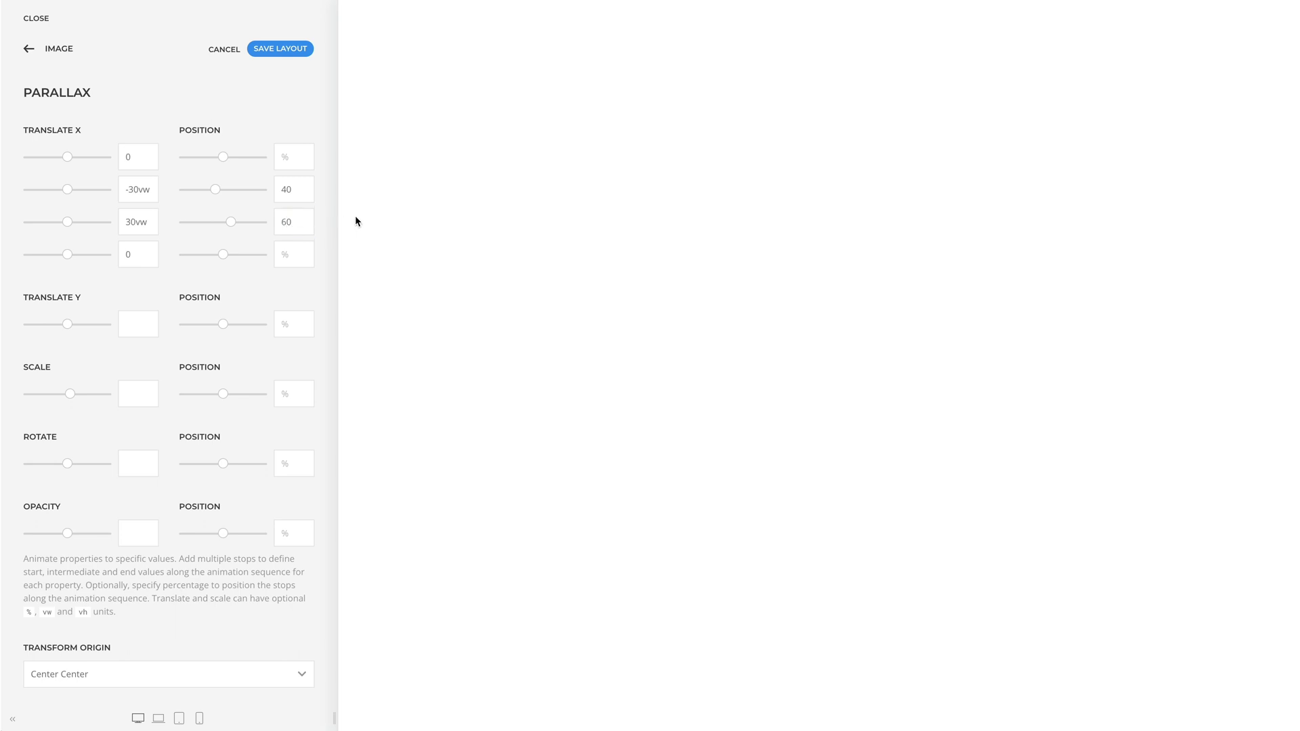
pyautogui.scroll(-3, 355, 221)
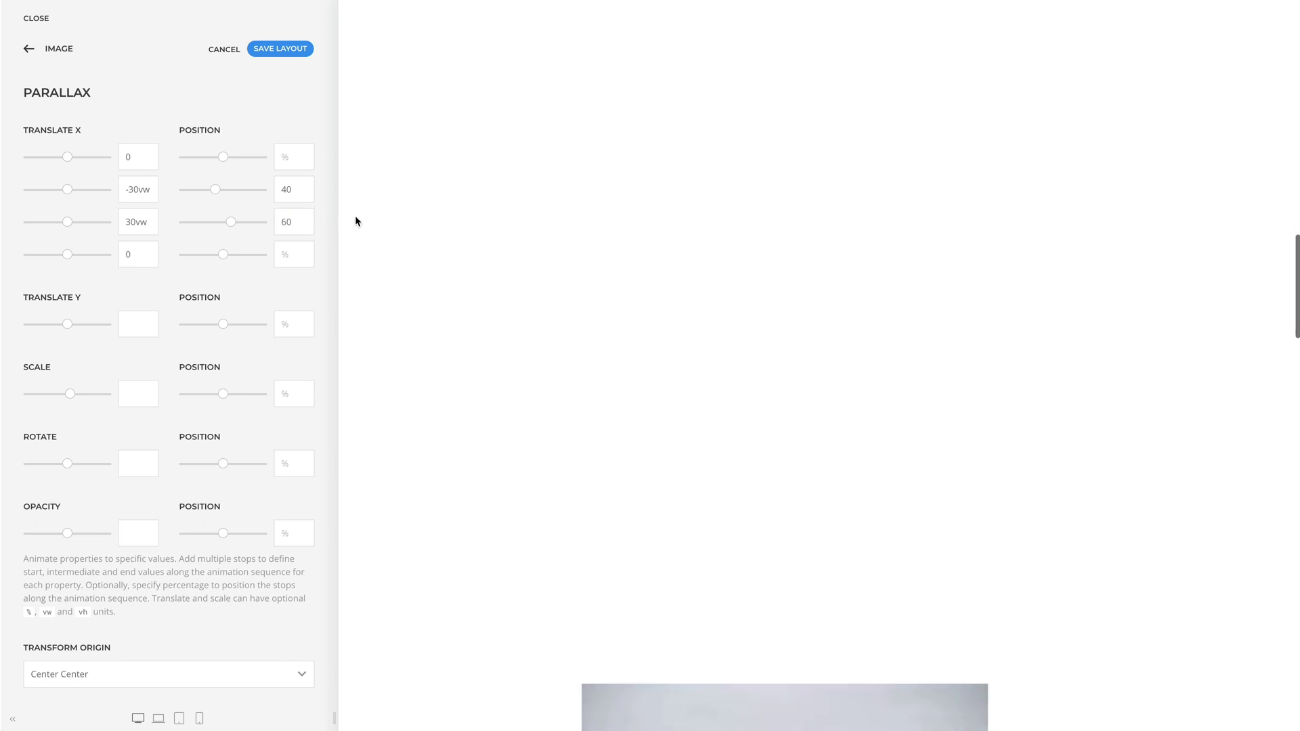
pyautogui.scroll(-3, 355, 222)
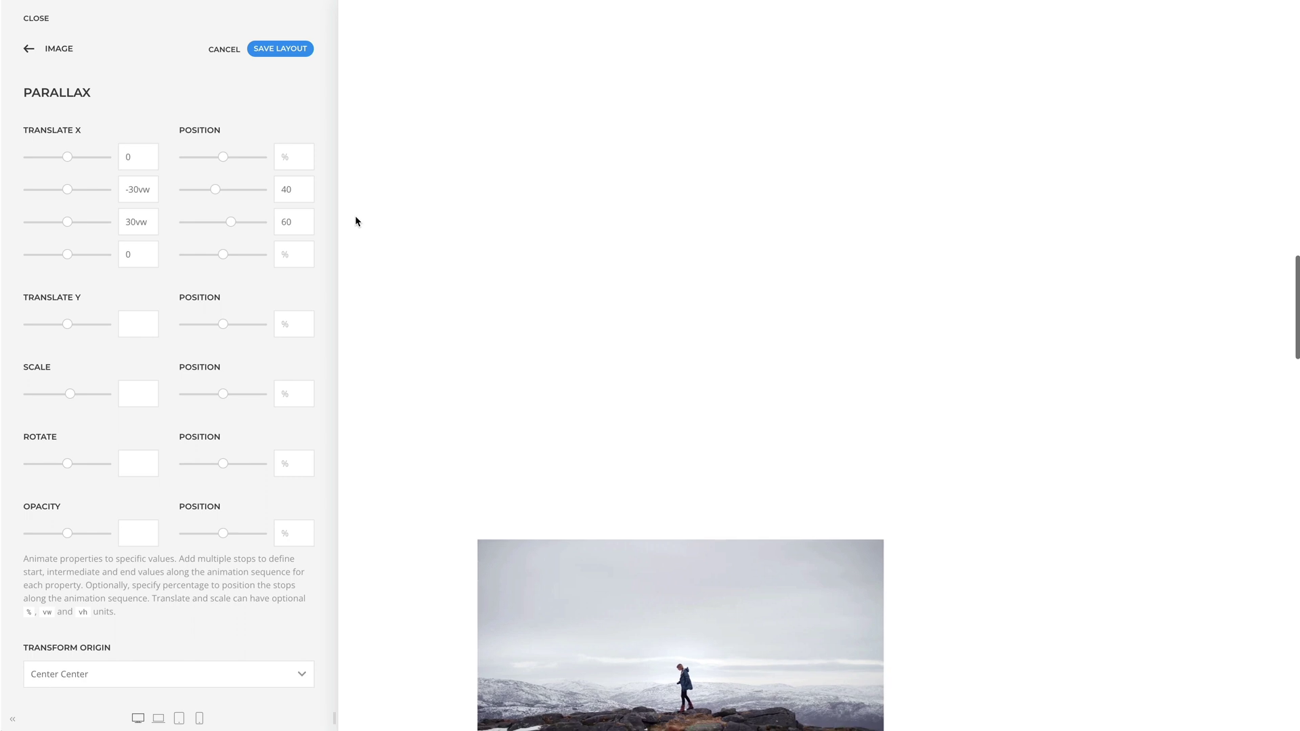
pyautogui.scroll(-3, 355, 222)
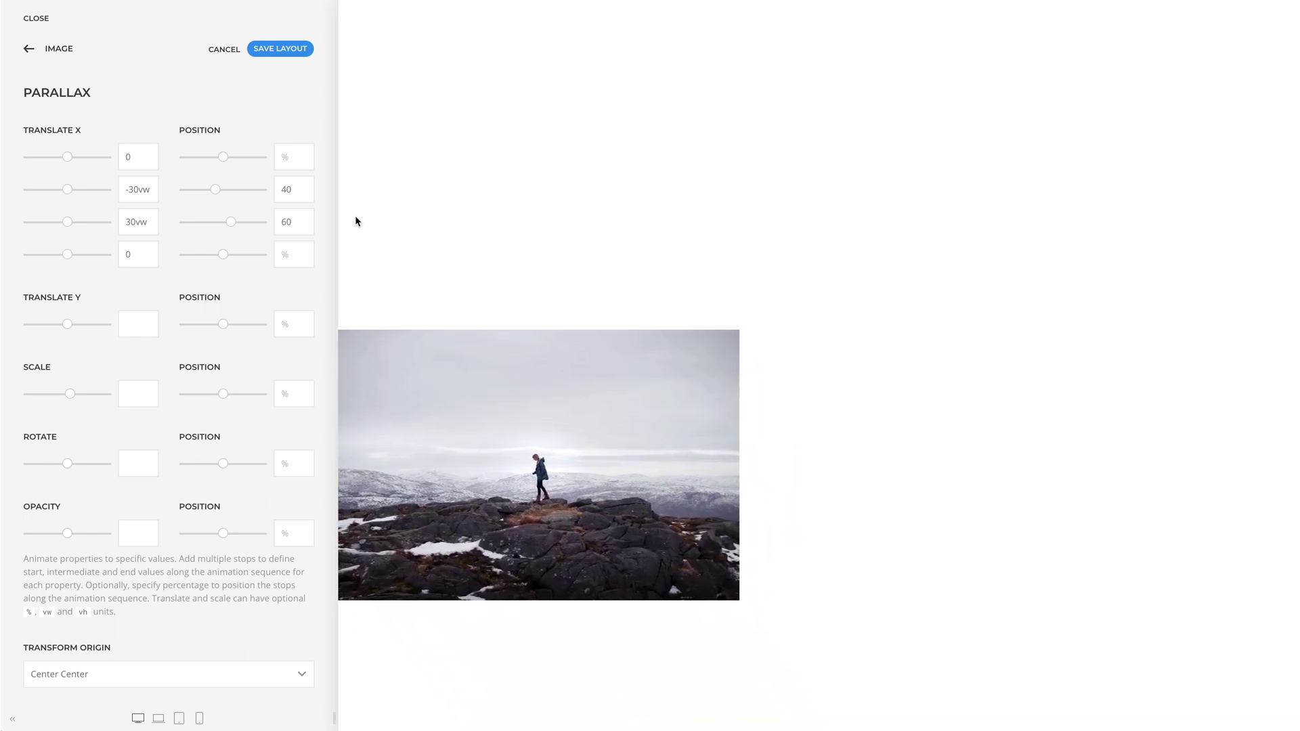
pyautogui.scroll(-3, 354, 221)
pyautogui.scroll(-2, 355, 222)
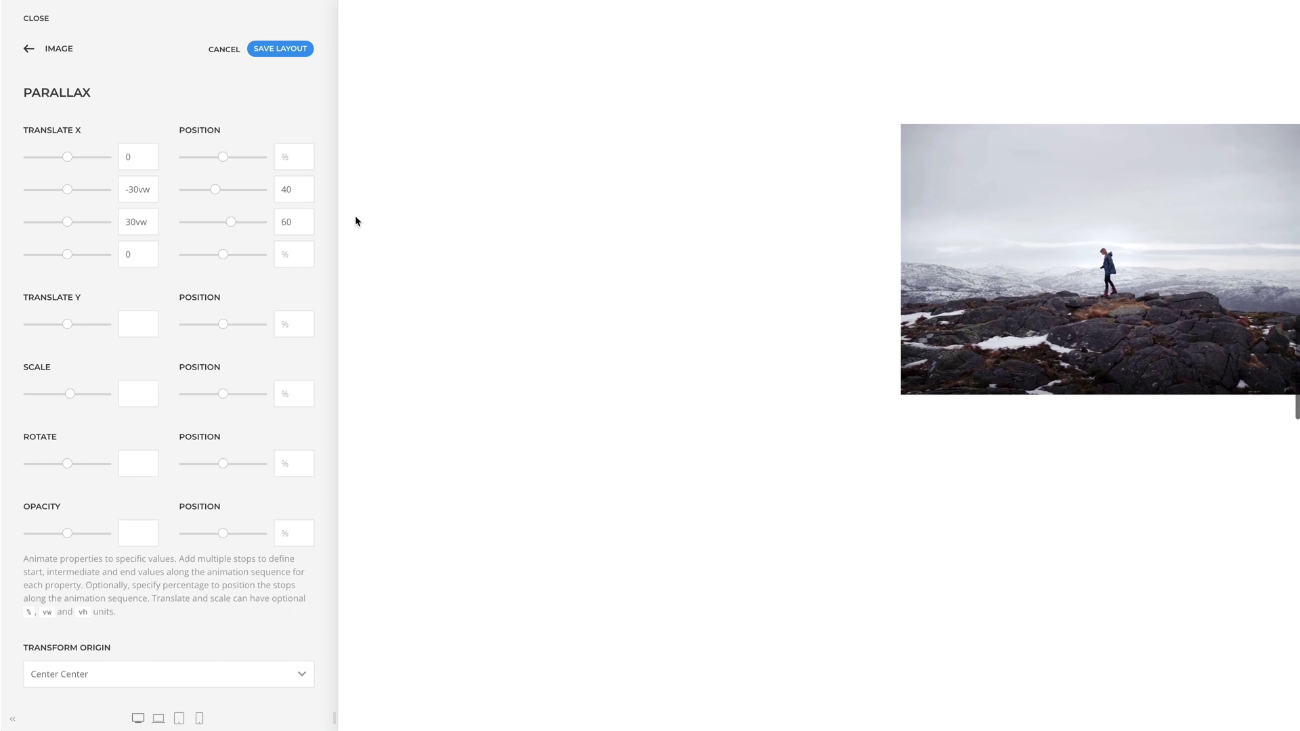
pyautogui.scroll(-4, 357, 221)
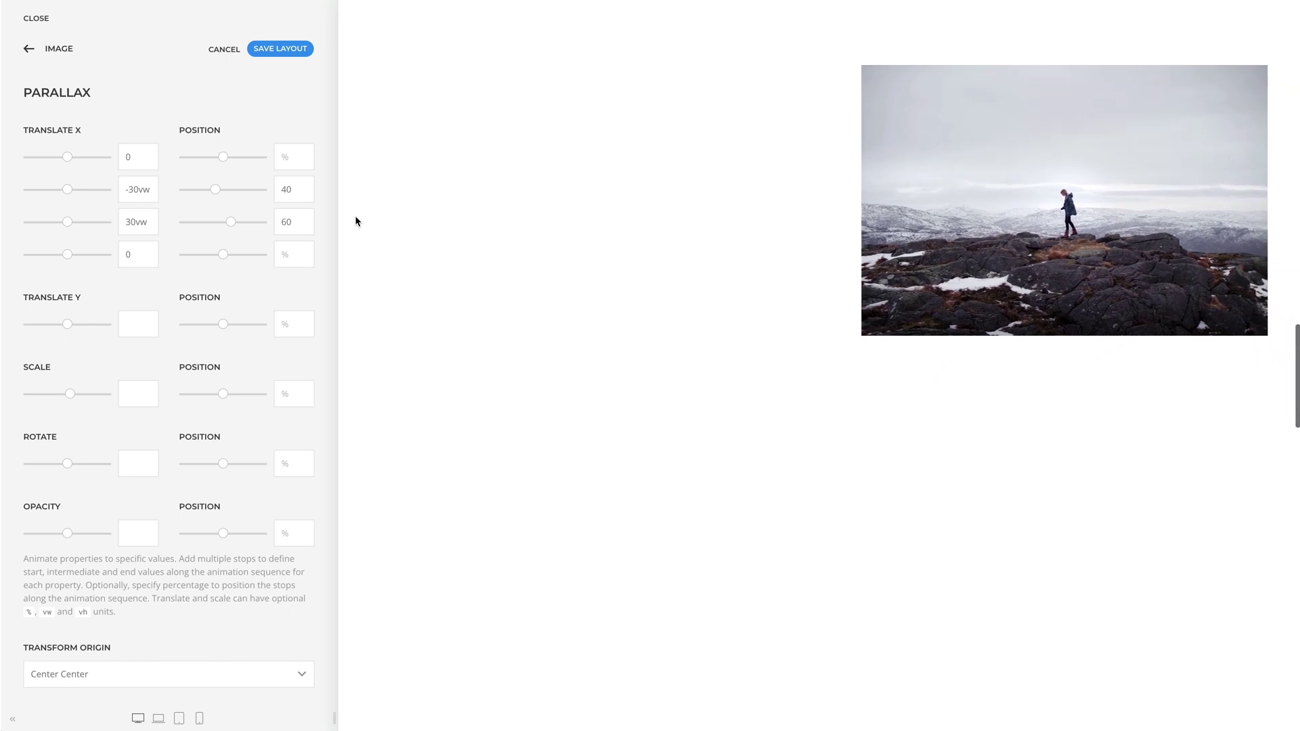
pyautogui.scroll(-3, 357, 222)
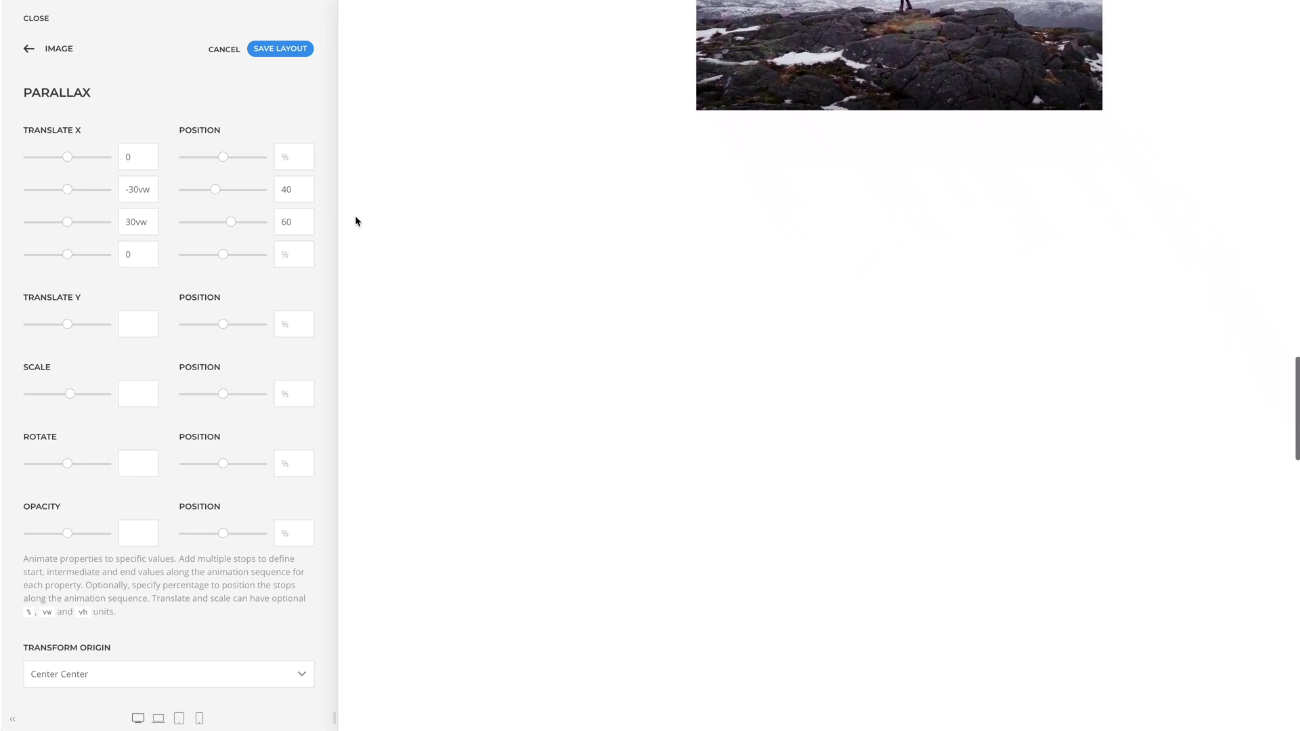
pyautogui.scroll(8, 356, 222)
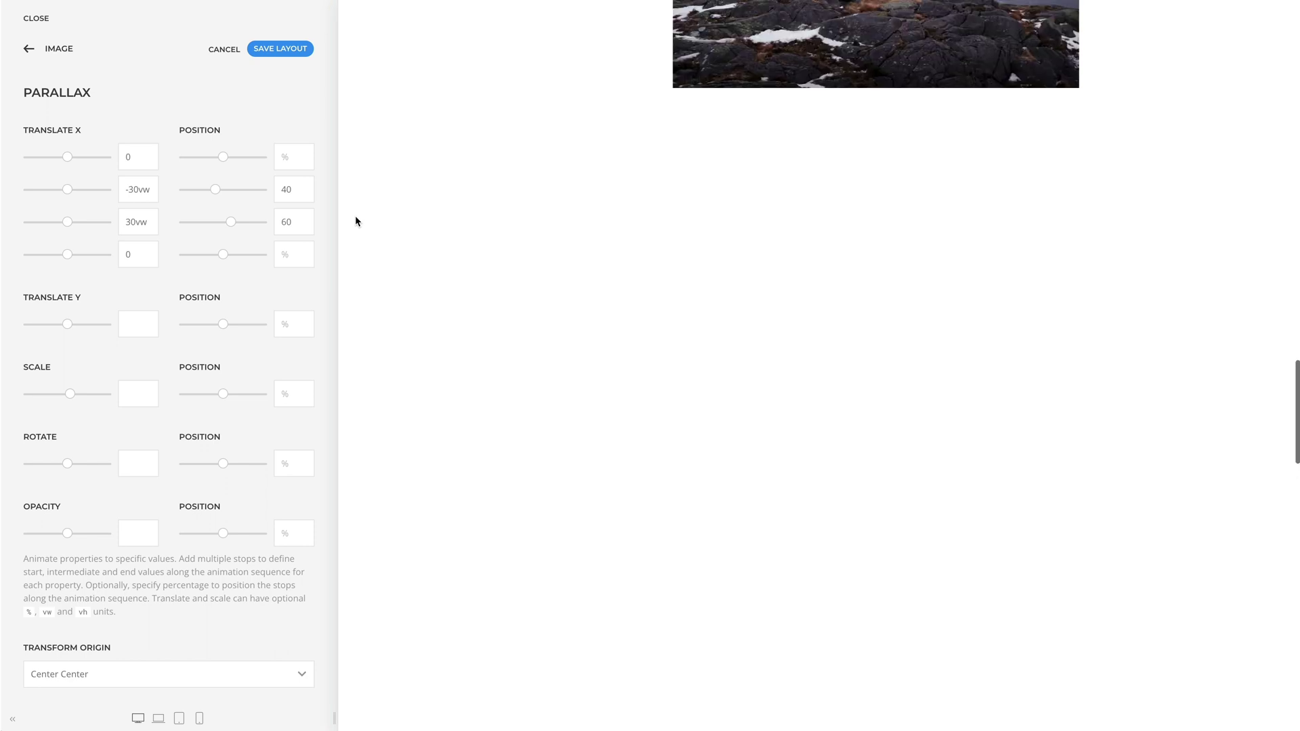
pyautogui.scroll(3, 357, 221)
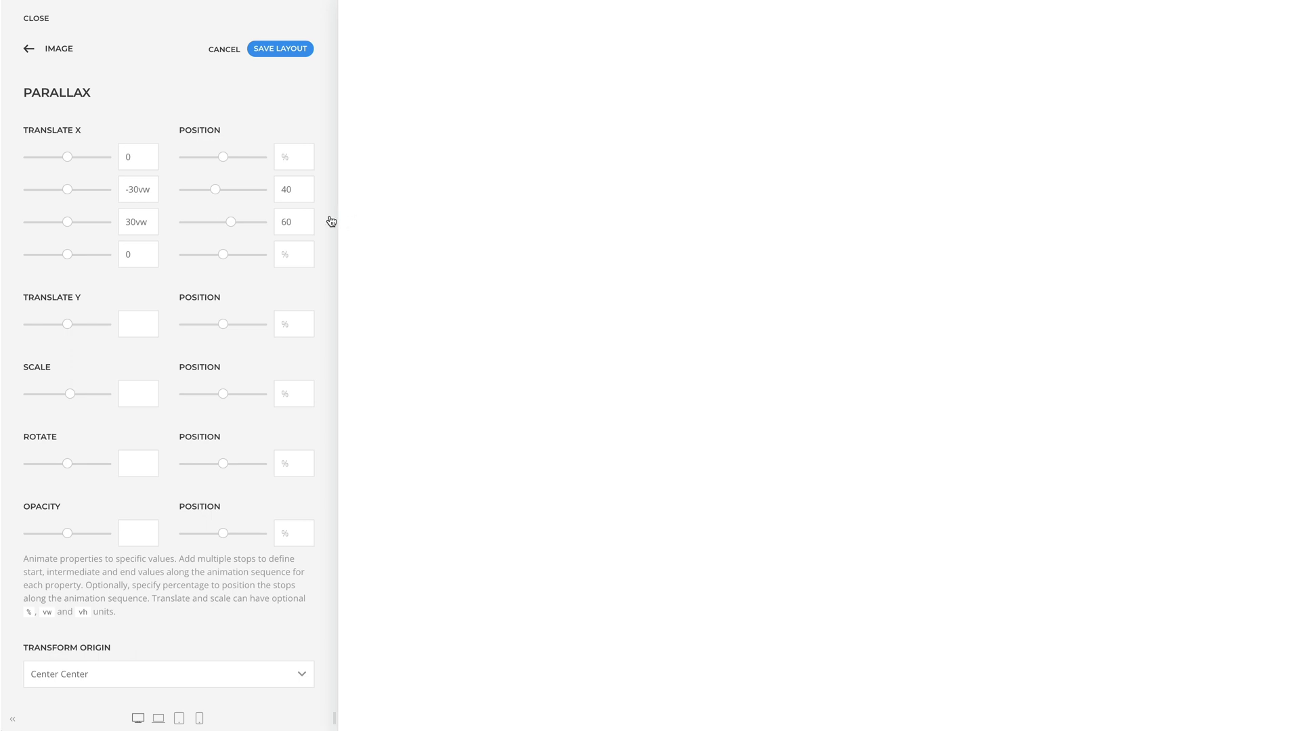
pyautogui.scroll(-5, 306, 220)
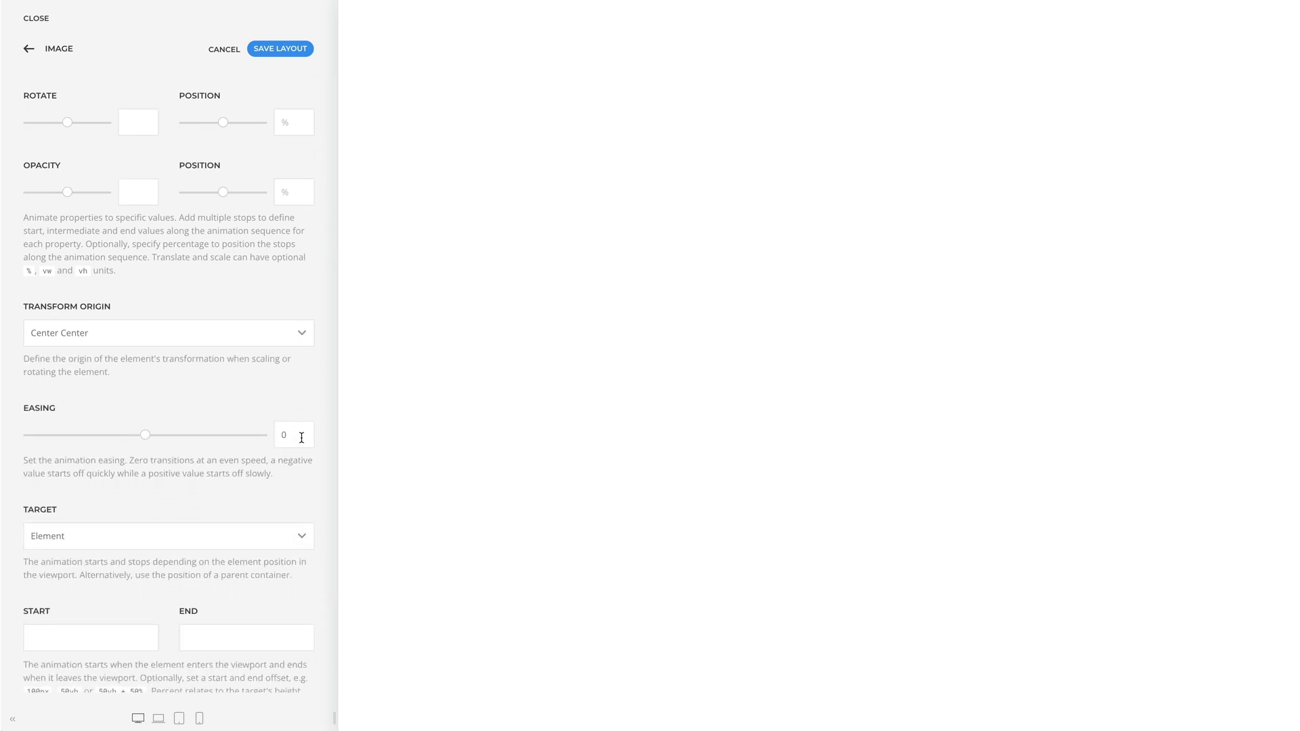
# Change the parallax Easing from 0 to -2 and watch the fast-starting swing in the preview
pyautogui.scroll(-5, 364, 442)
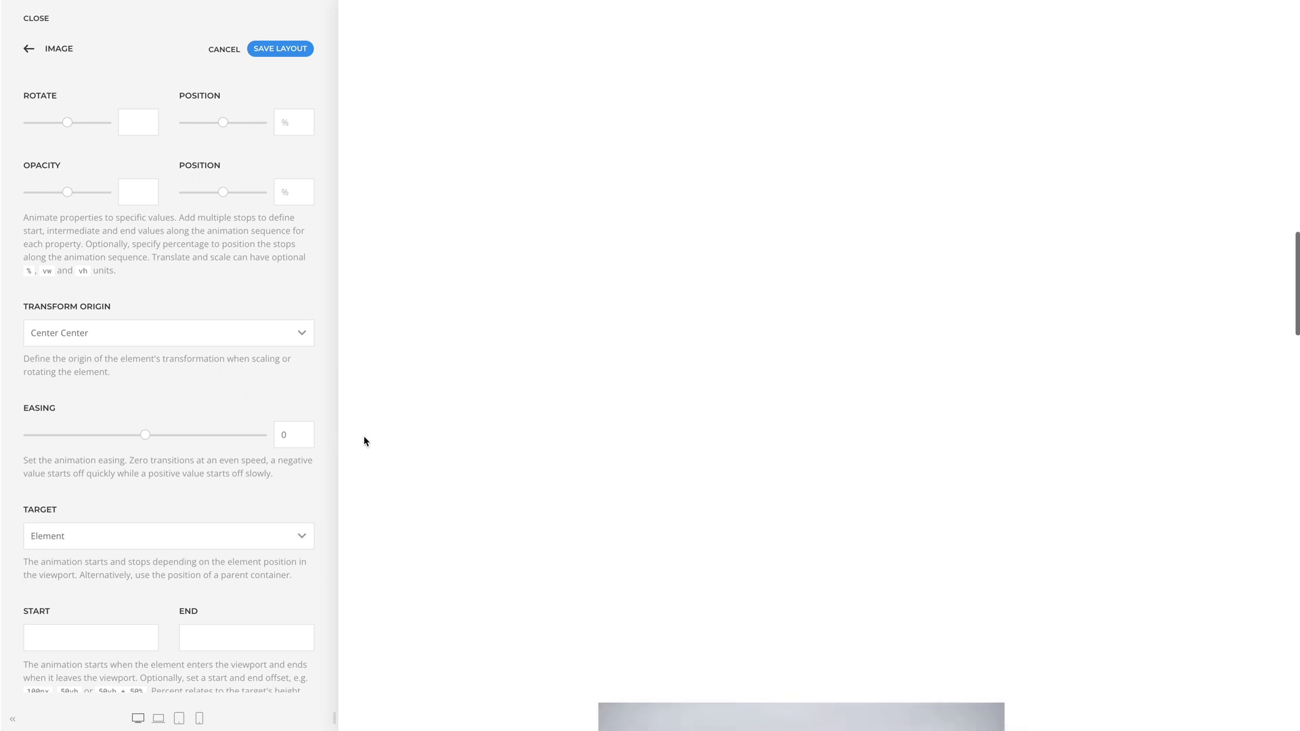
pyautogui.scroll(-5, 363, 442)
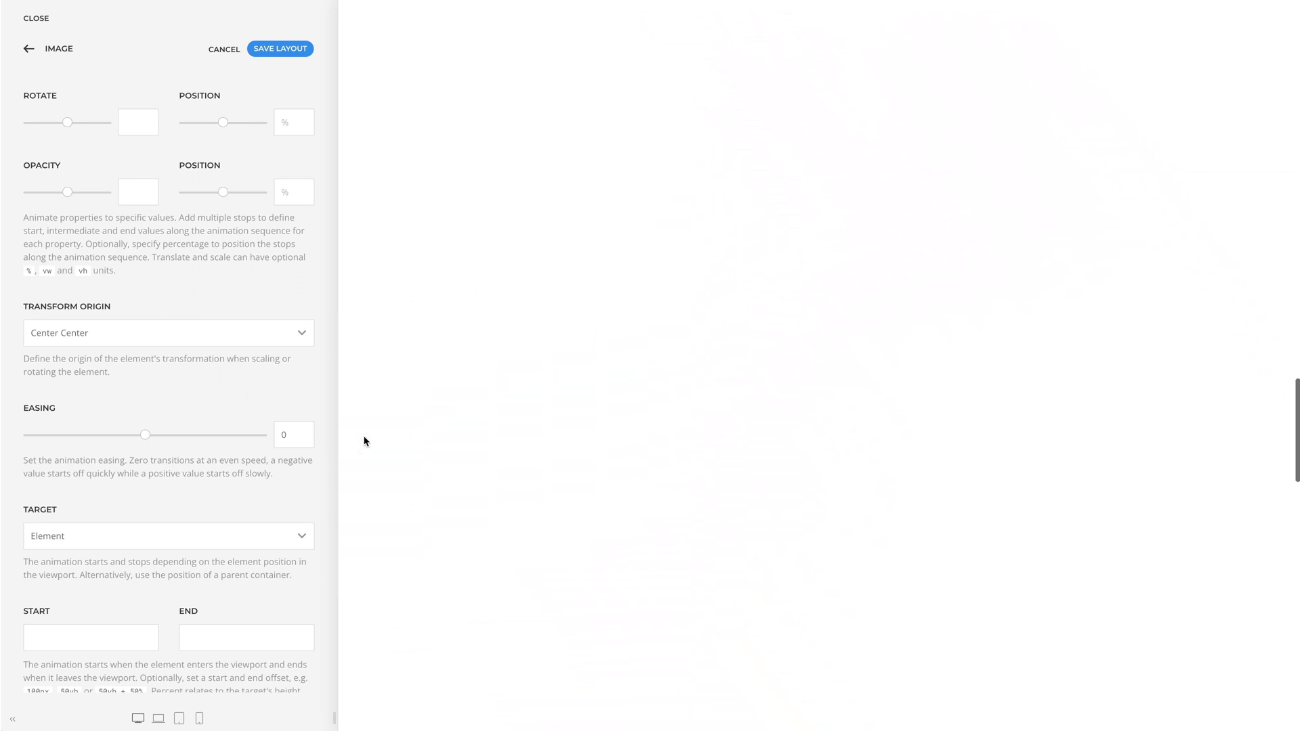
pyautogui.scroll(5, 363, 441)
pyautogui.scroll(2, 364, 442)
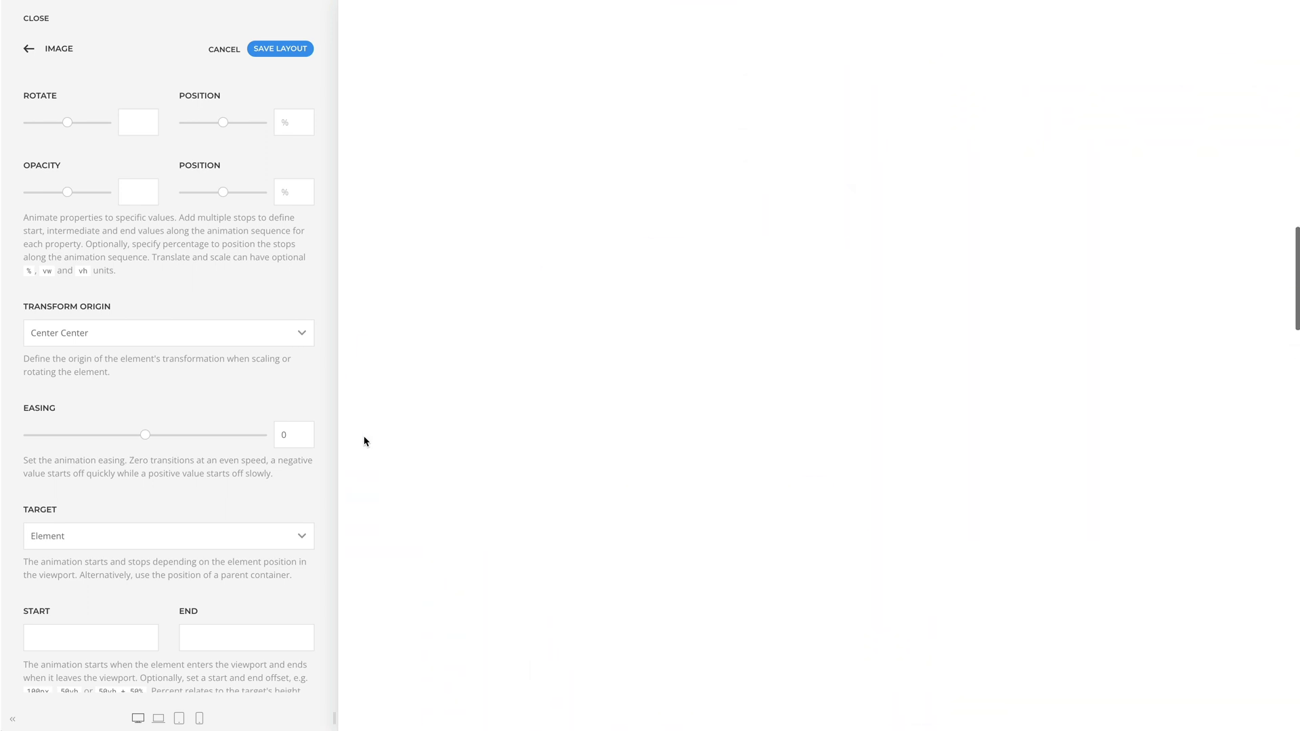
pyautogui.press('BackSpace')
pyautogui.write('-2')
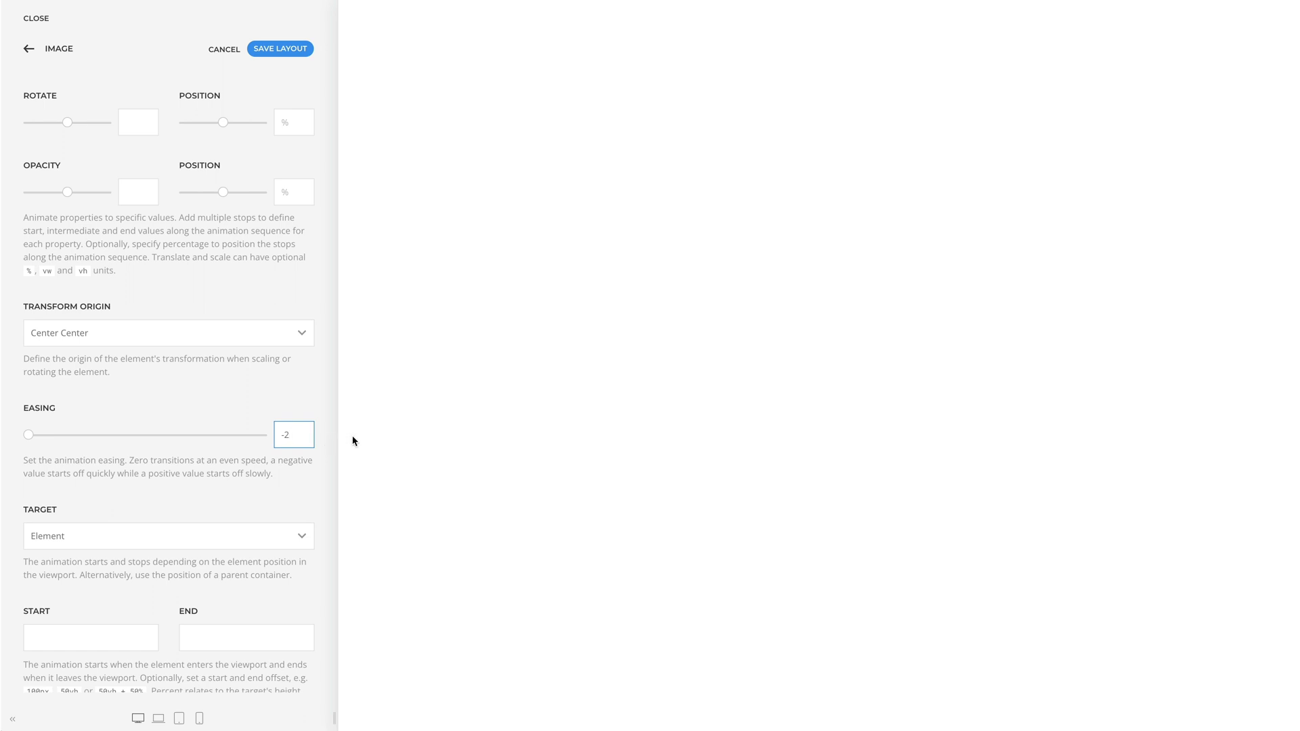
pyautogui.scroll(-5, 353, 441)
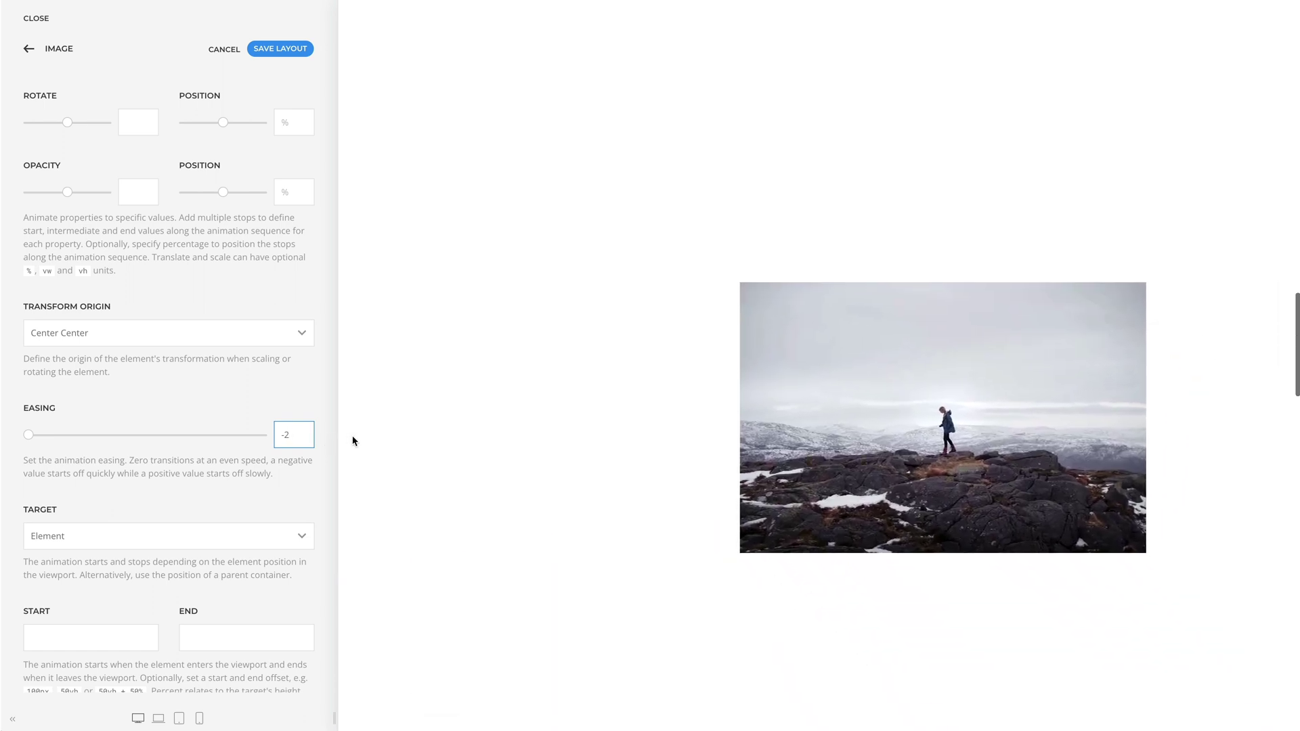
pyautogui.scroll(-5, 353, 441)
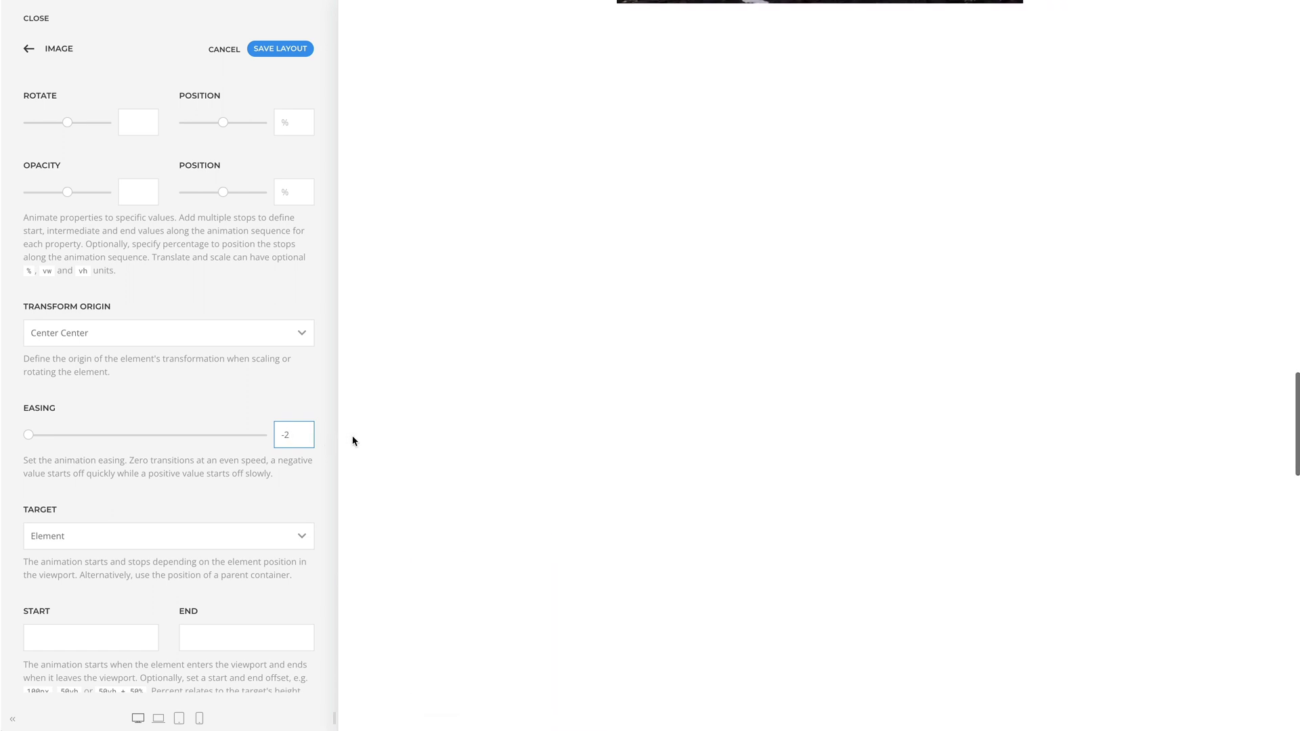
pyautogui.scroll(5, 353, 441)
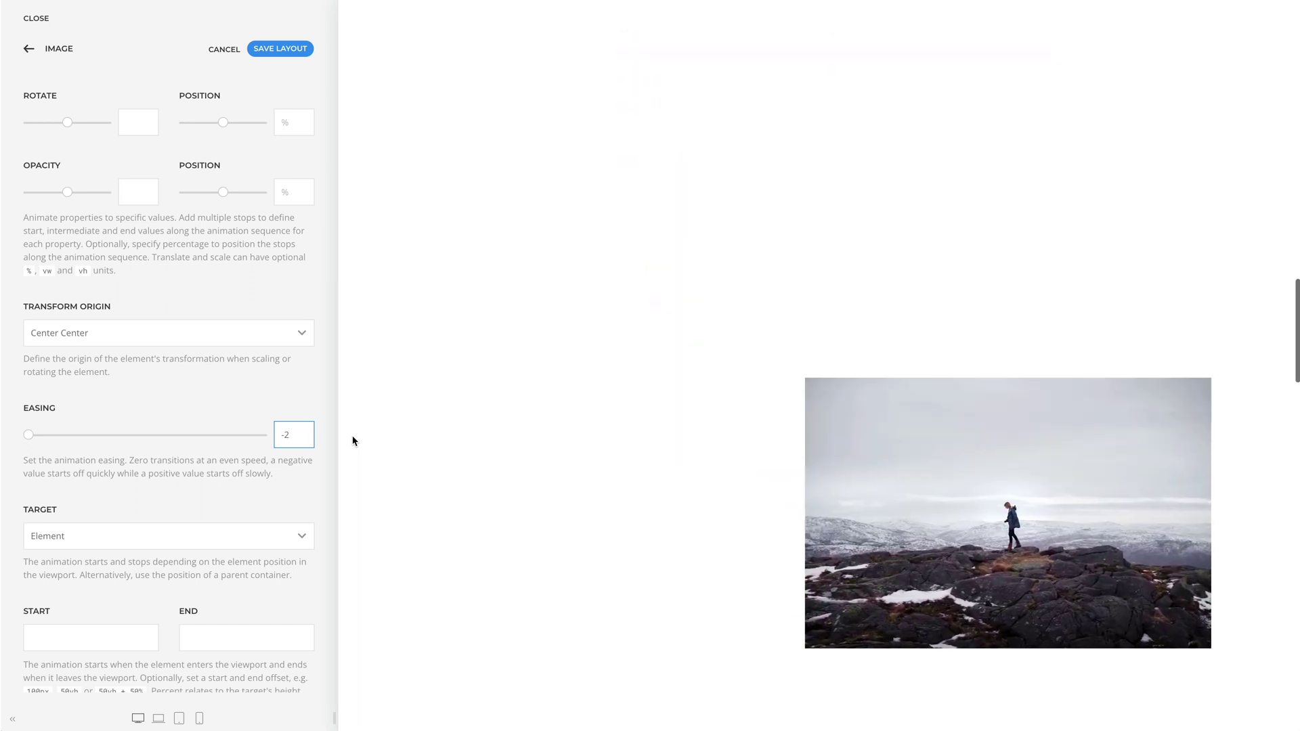
pyautogui.scroll(2, 353, 441)
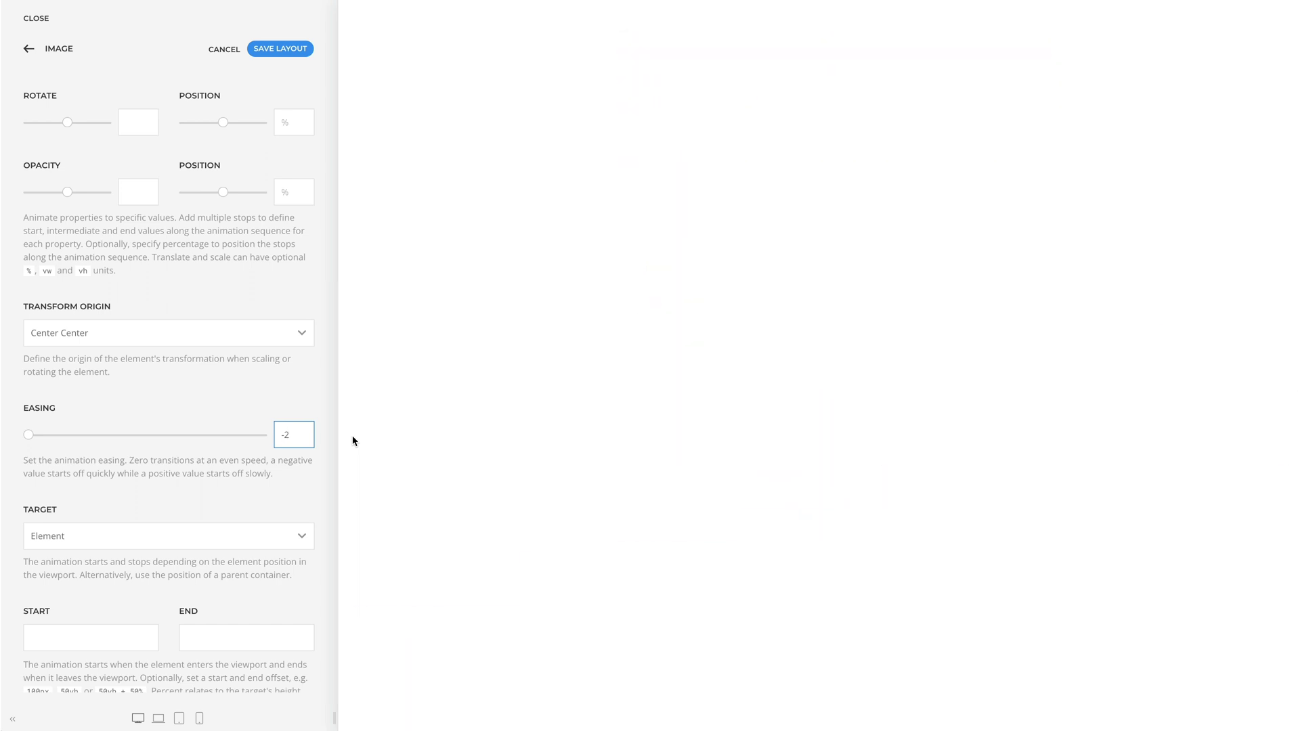
# Preview a parallax Easing of 2, then clear it back to 0
pyautogui.write('2')
pyautogui.scroll(-3, 381, 440)
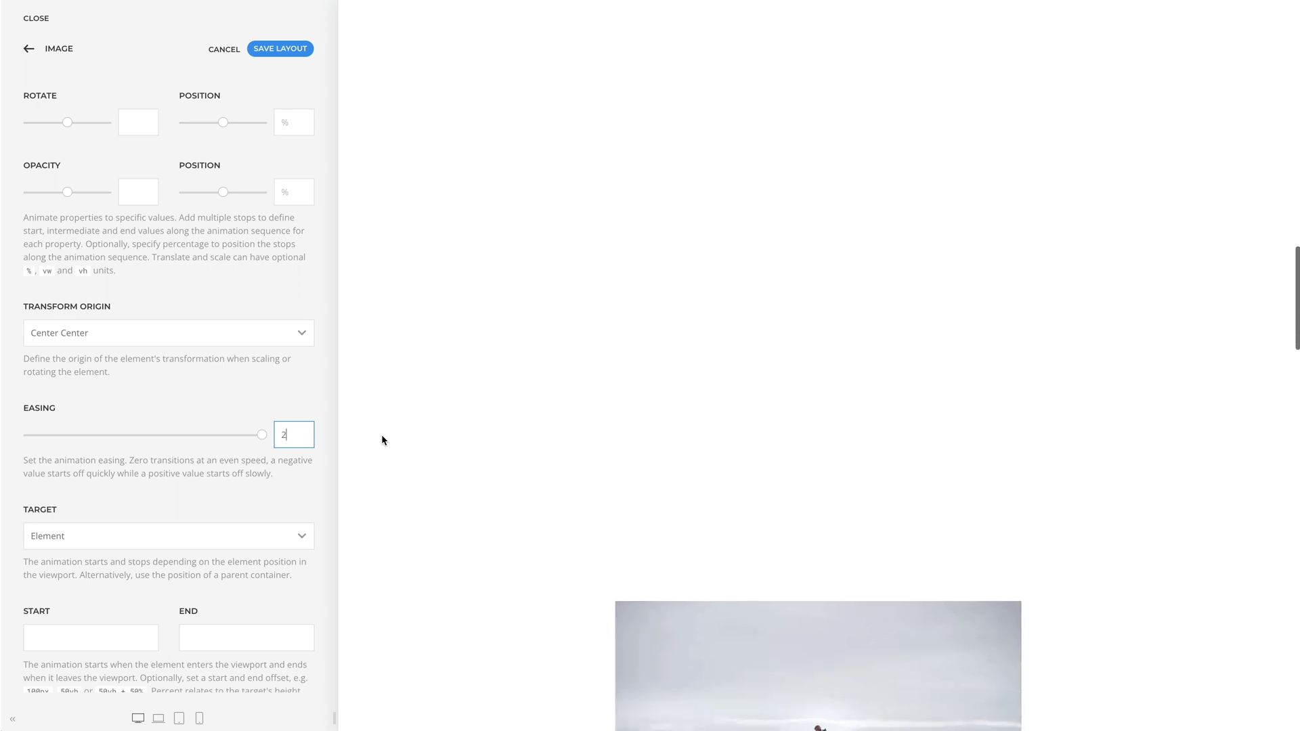
pyautogui.scroll(-5, 381, 440)
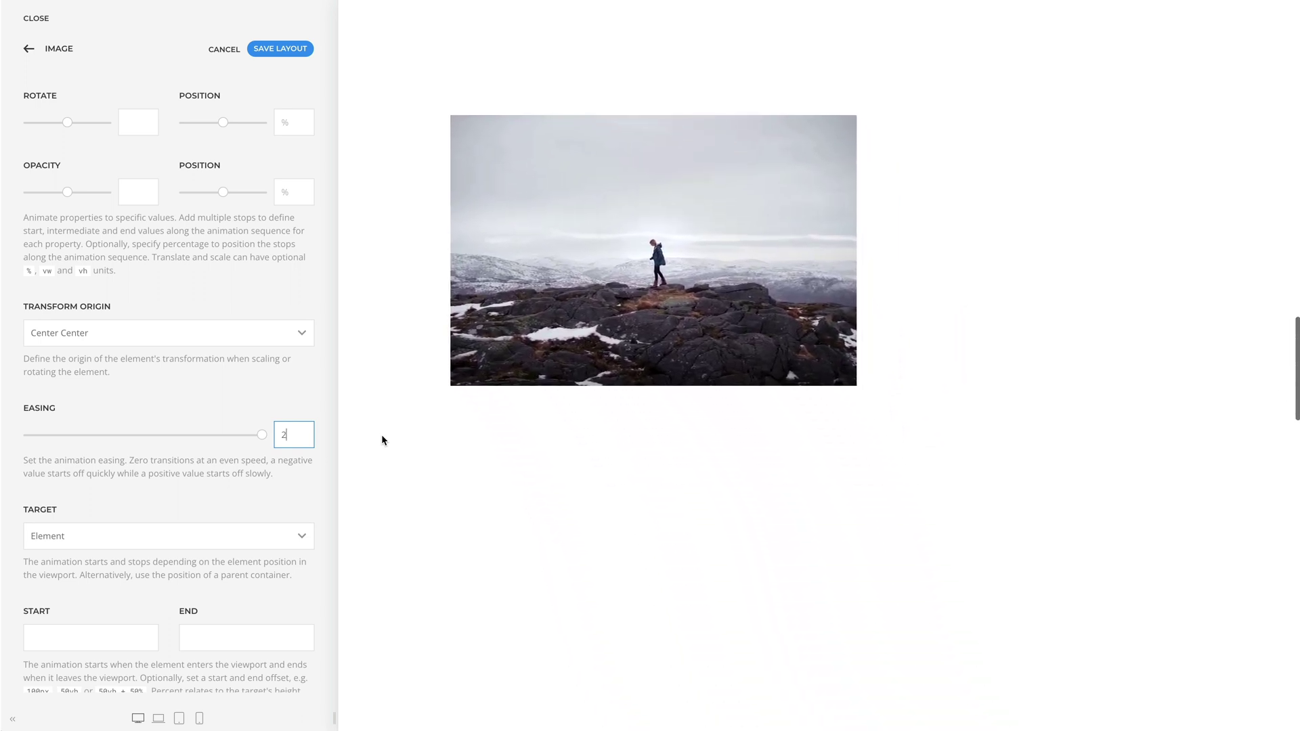
pyautogui.scroll(-5, 381, 440)
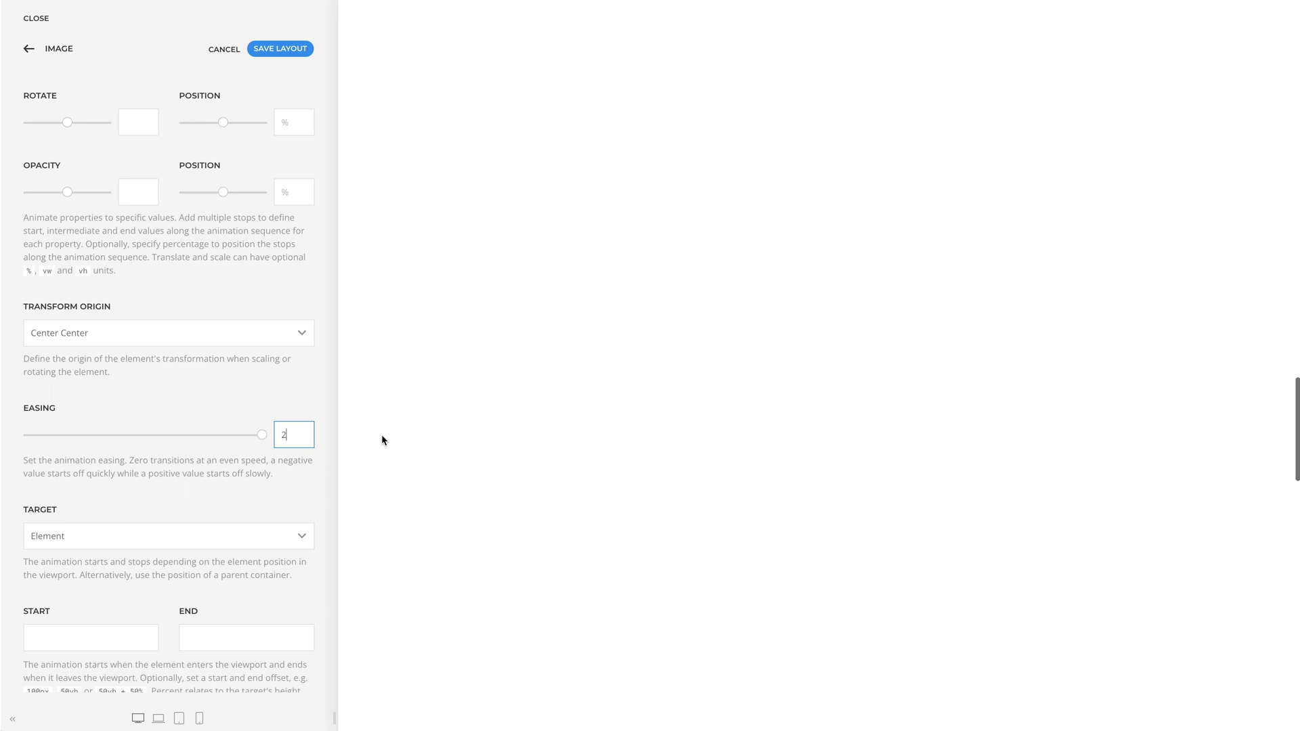
pyautogui.scroll(5, 381, 441)
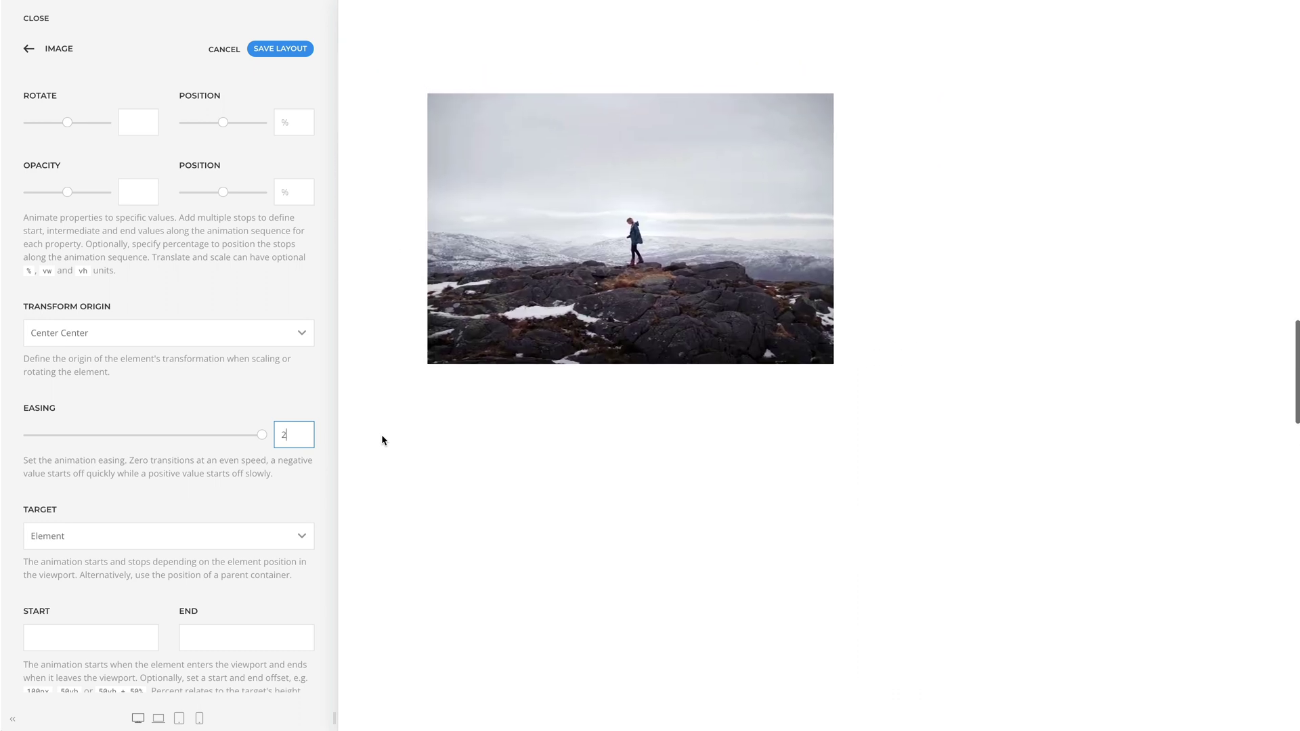
pyautogui.scroll(5, 381, 440)
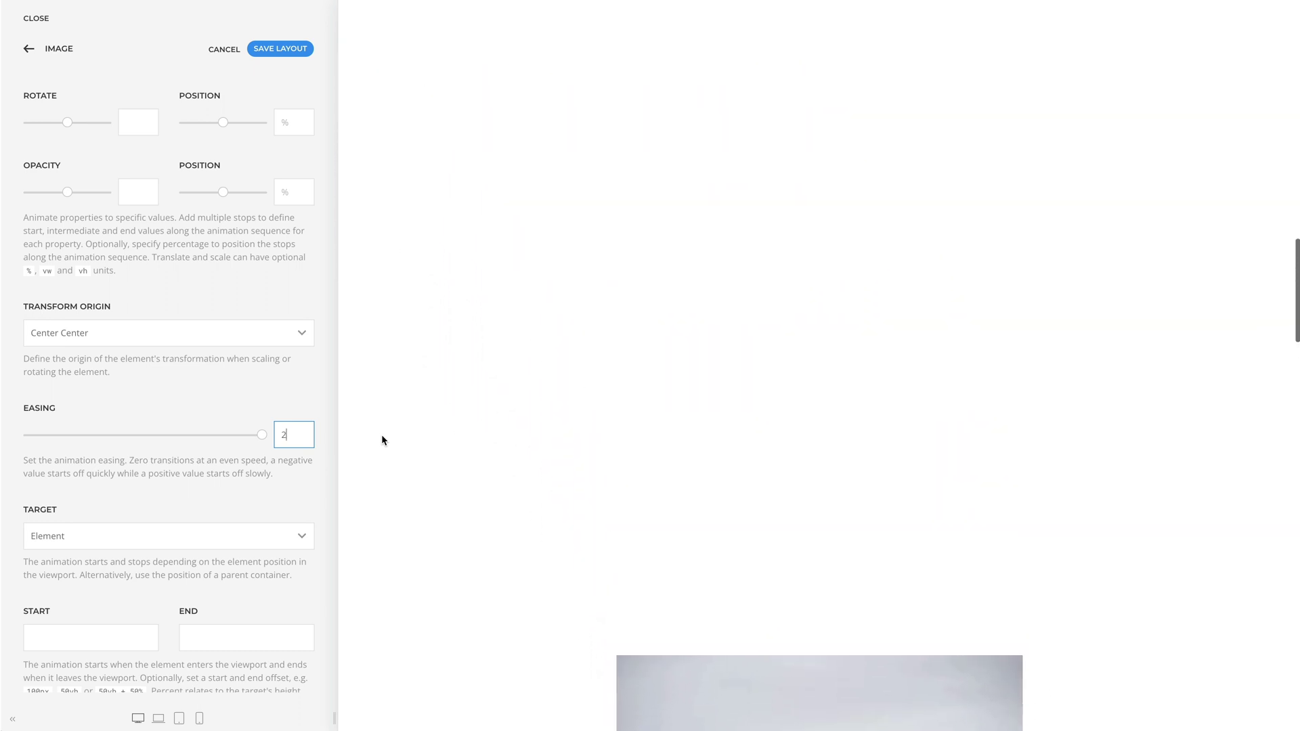
pyautogui.press('BackSpace')
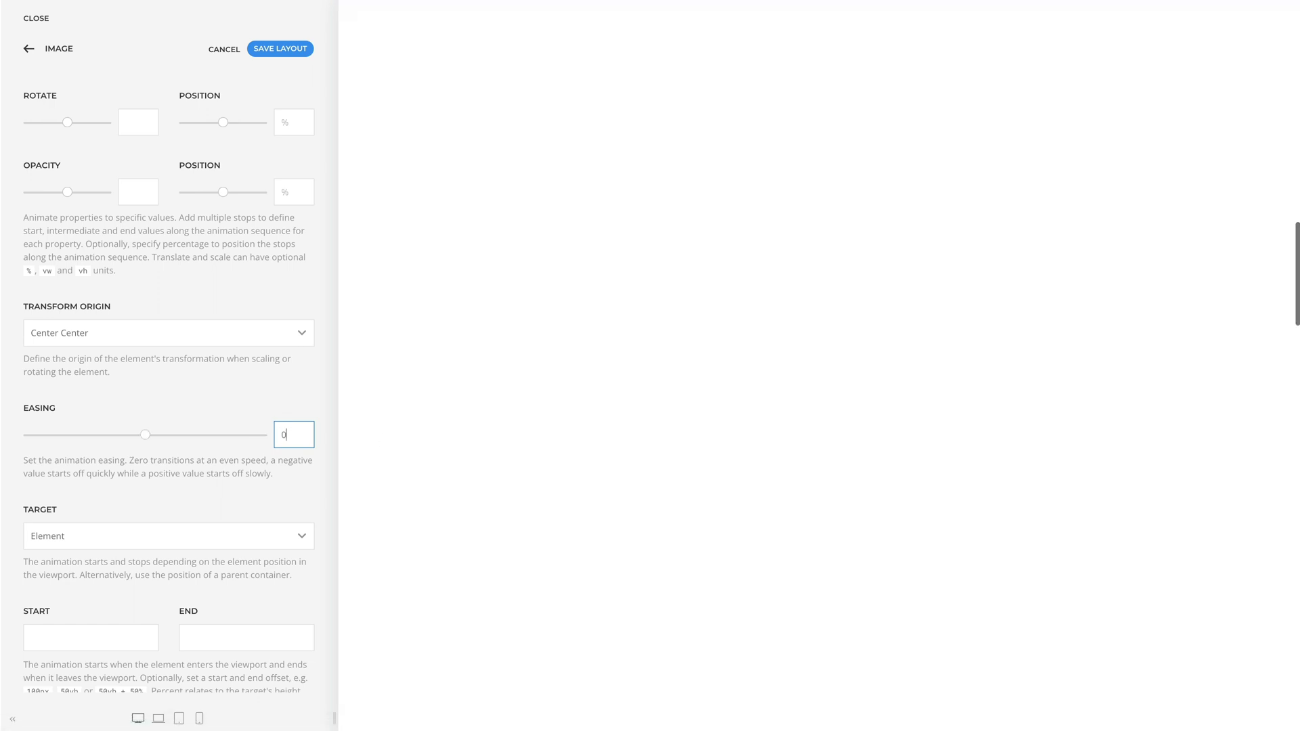
# Review the parallax Target choices, keep Element, and watch the even-speed swing in the preview
pyautogui.click(230, 535)
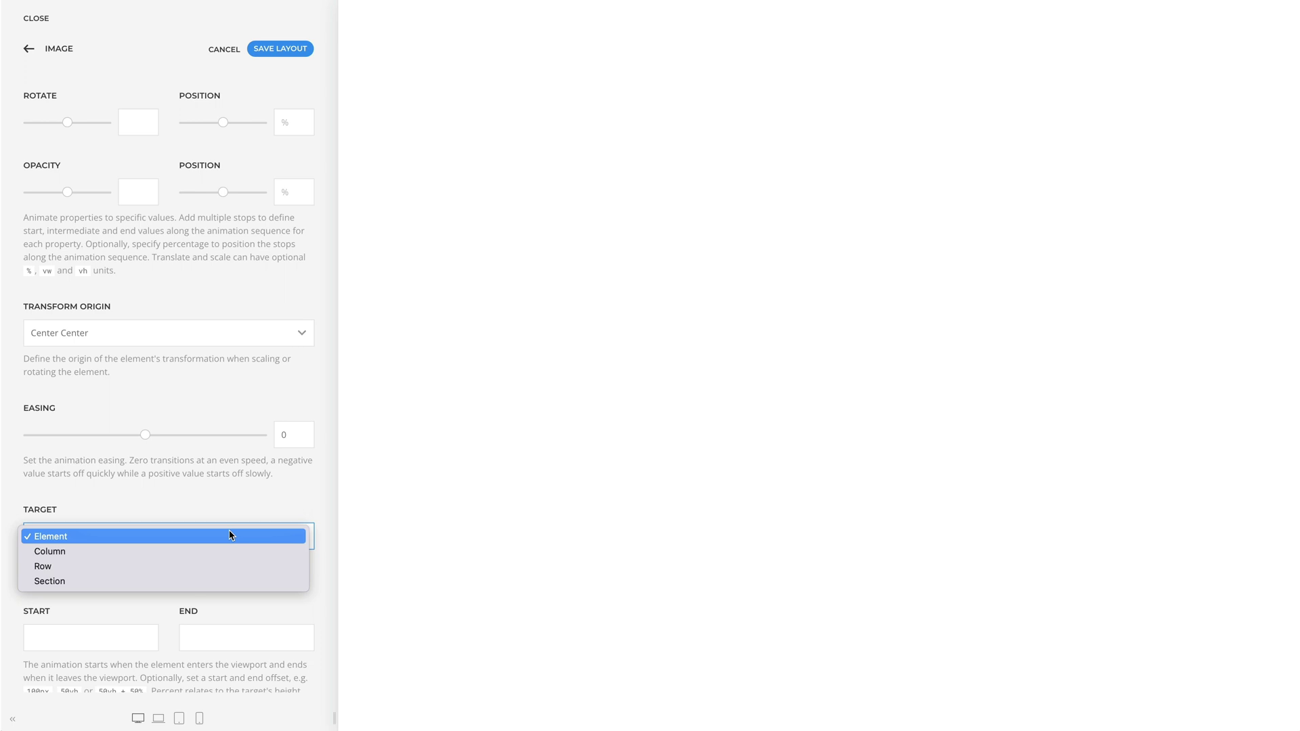
pyautogui.click(230, 536)
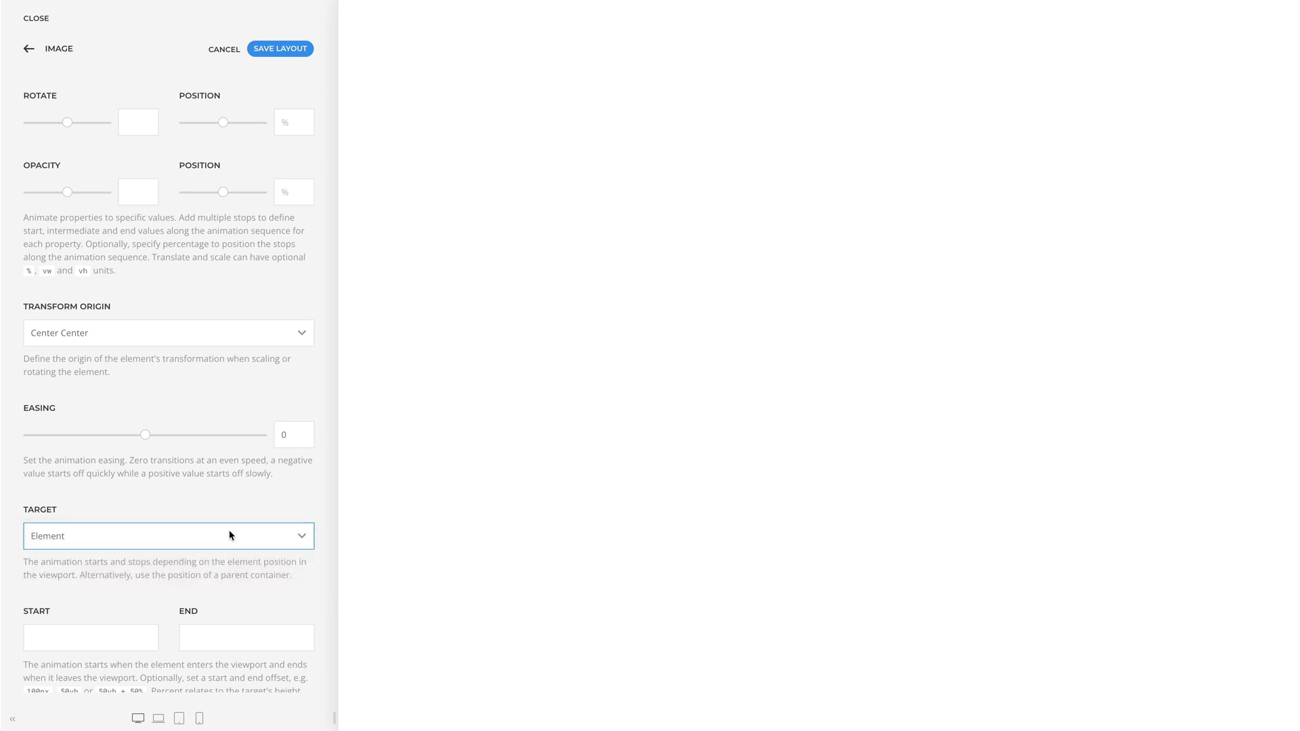
pyautogui.scroll(5, 169, 366)
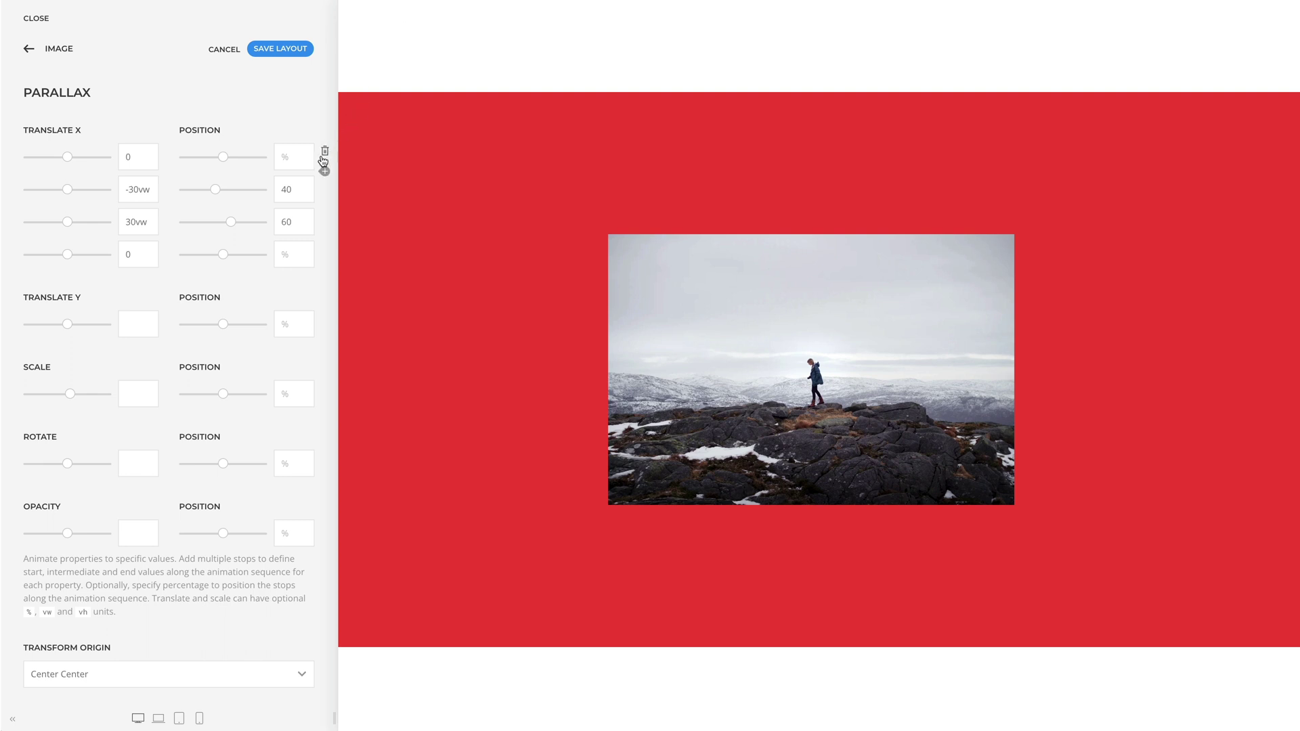
pyautogui.scroll(-7, 312, 167)
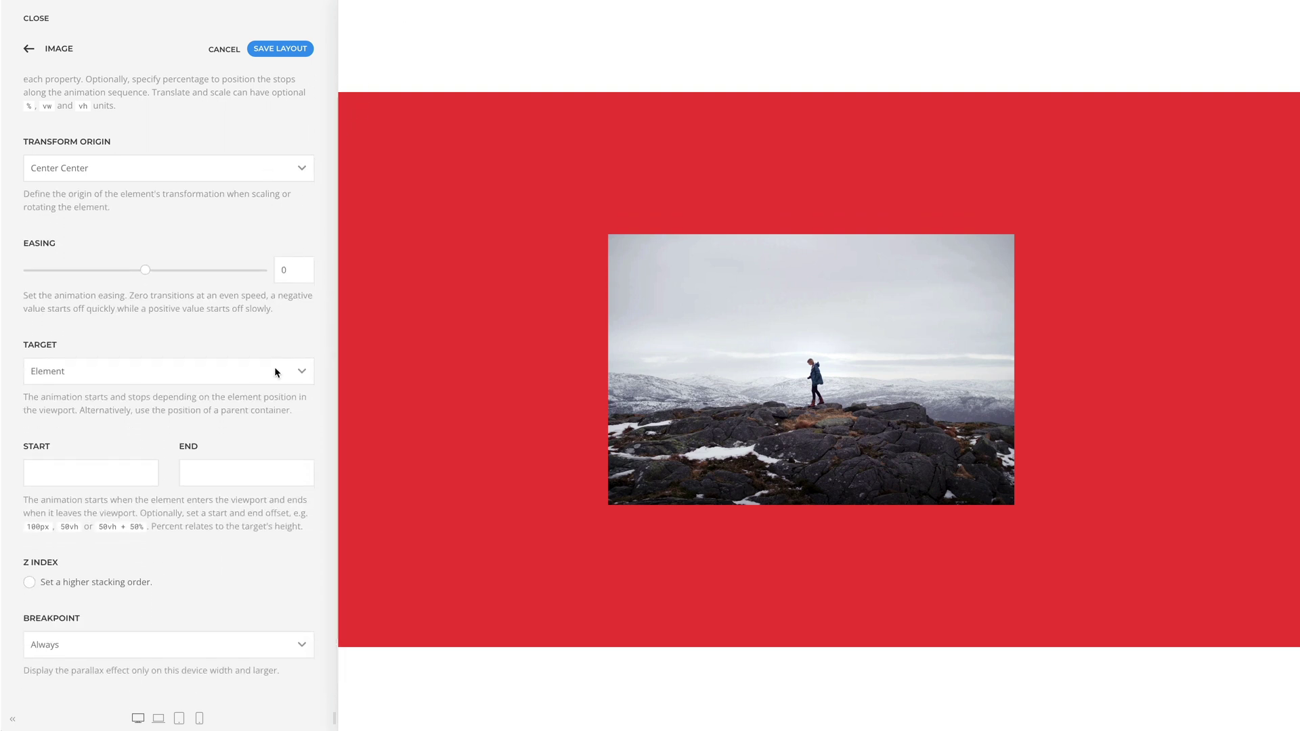
pyautogui.scroll(8, 395, 357)
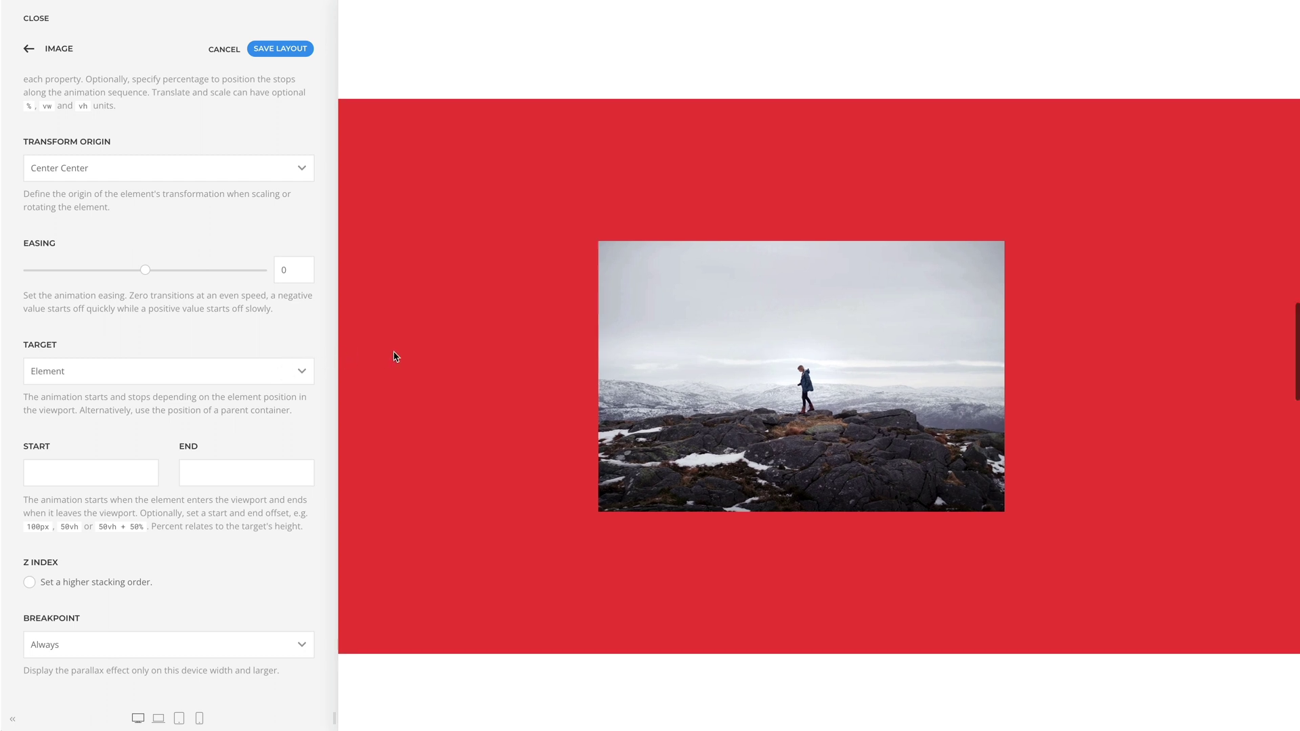
pyautogui.scroll(2, 395, 357)
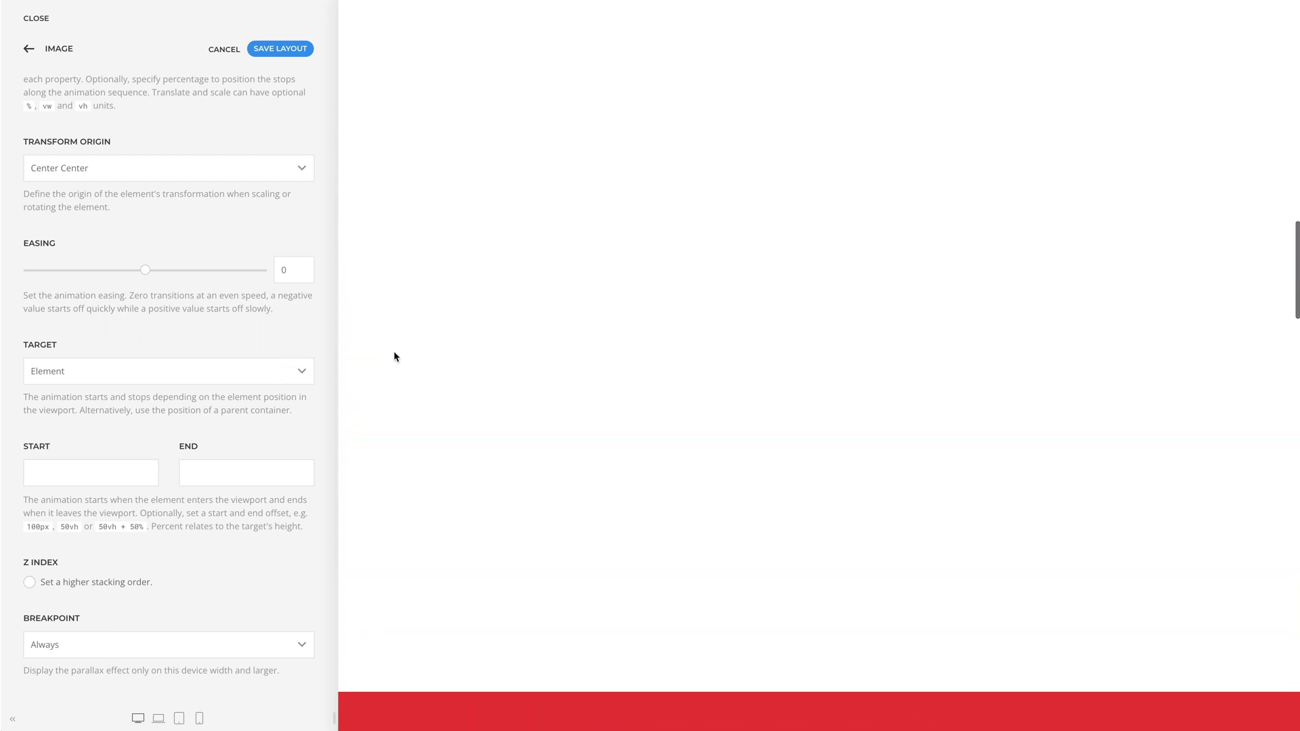
pyautogui.scroll(-2, 396, 357)
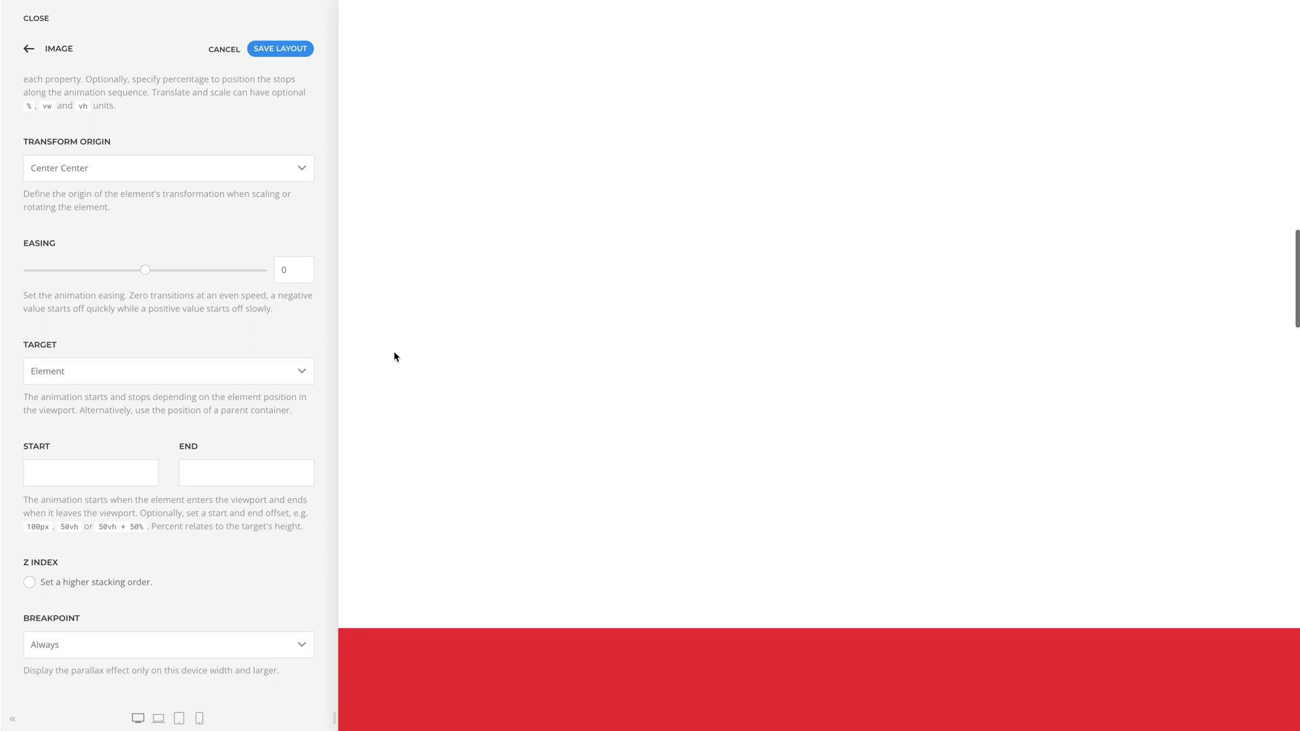
pyautogui.scroll(-8, 395, 357)
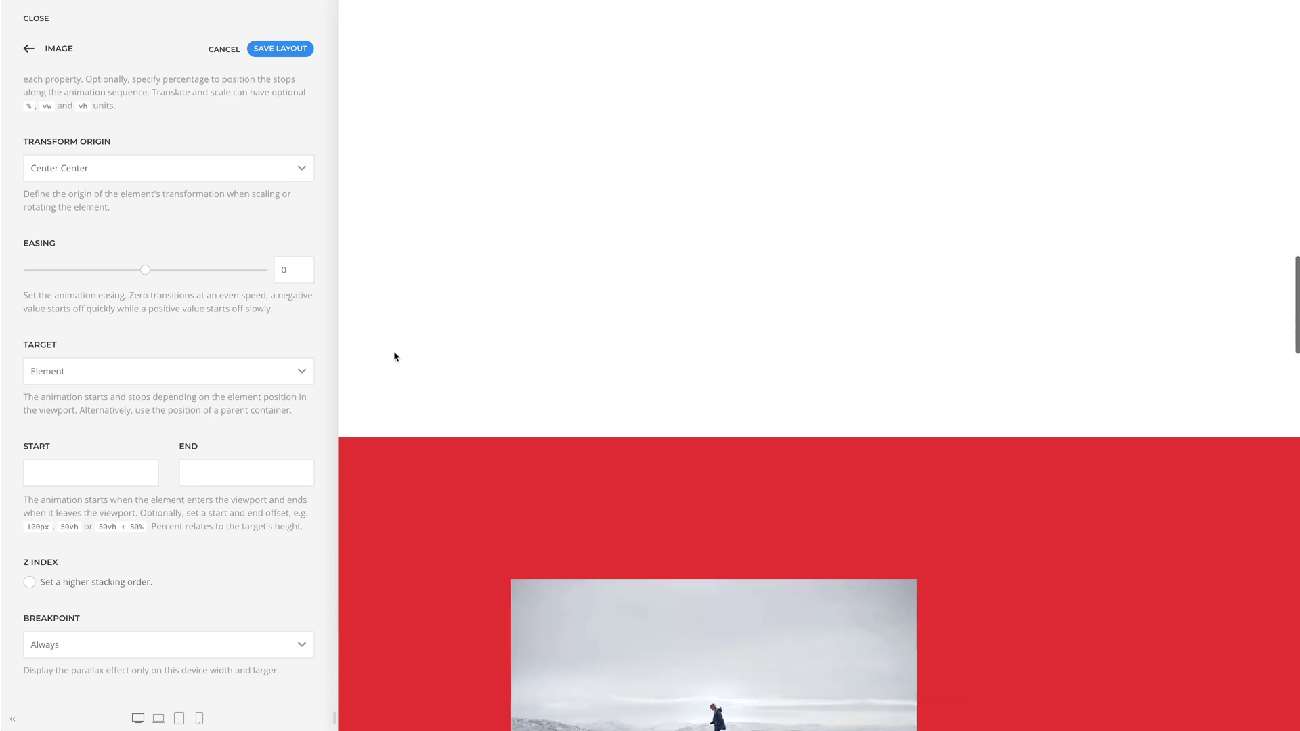
pyautogui.scroll(-7, 395, 357)
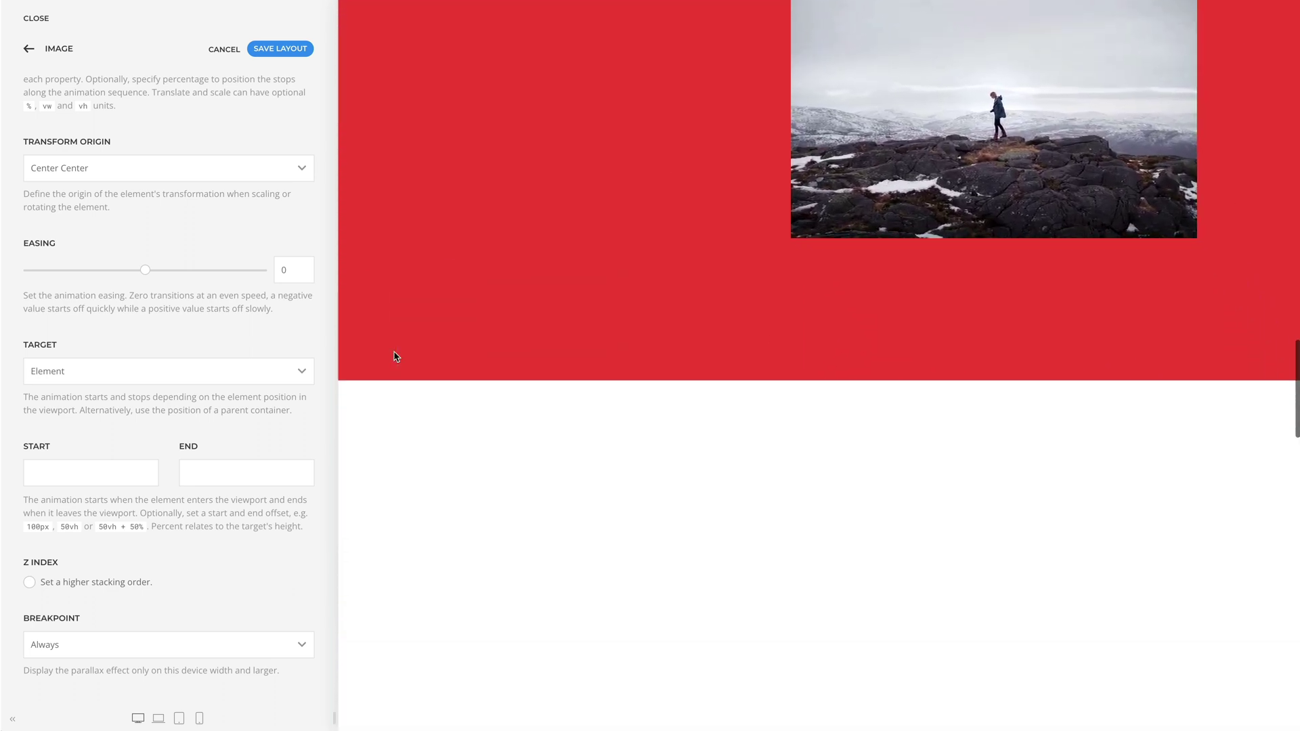
pyautogui.scroll(-1, 396, 357)
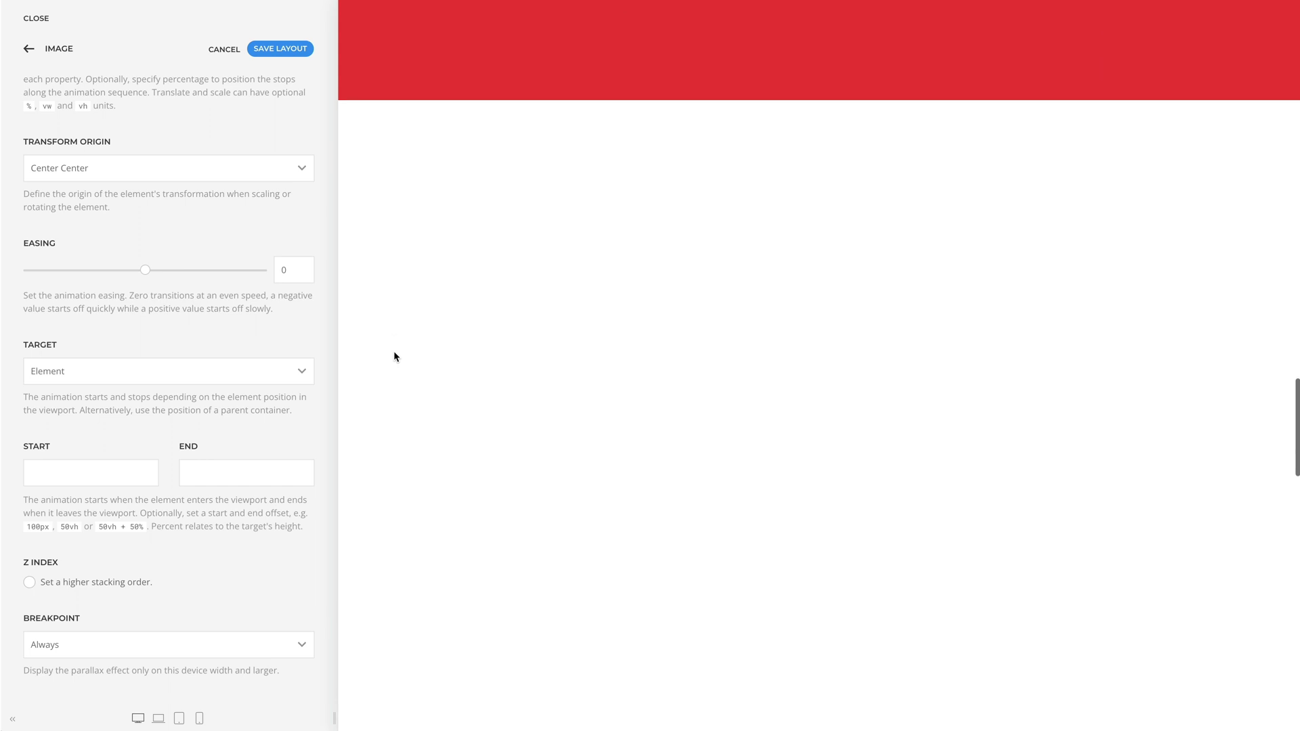
pyautogui.scroll(12, 396, 357)
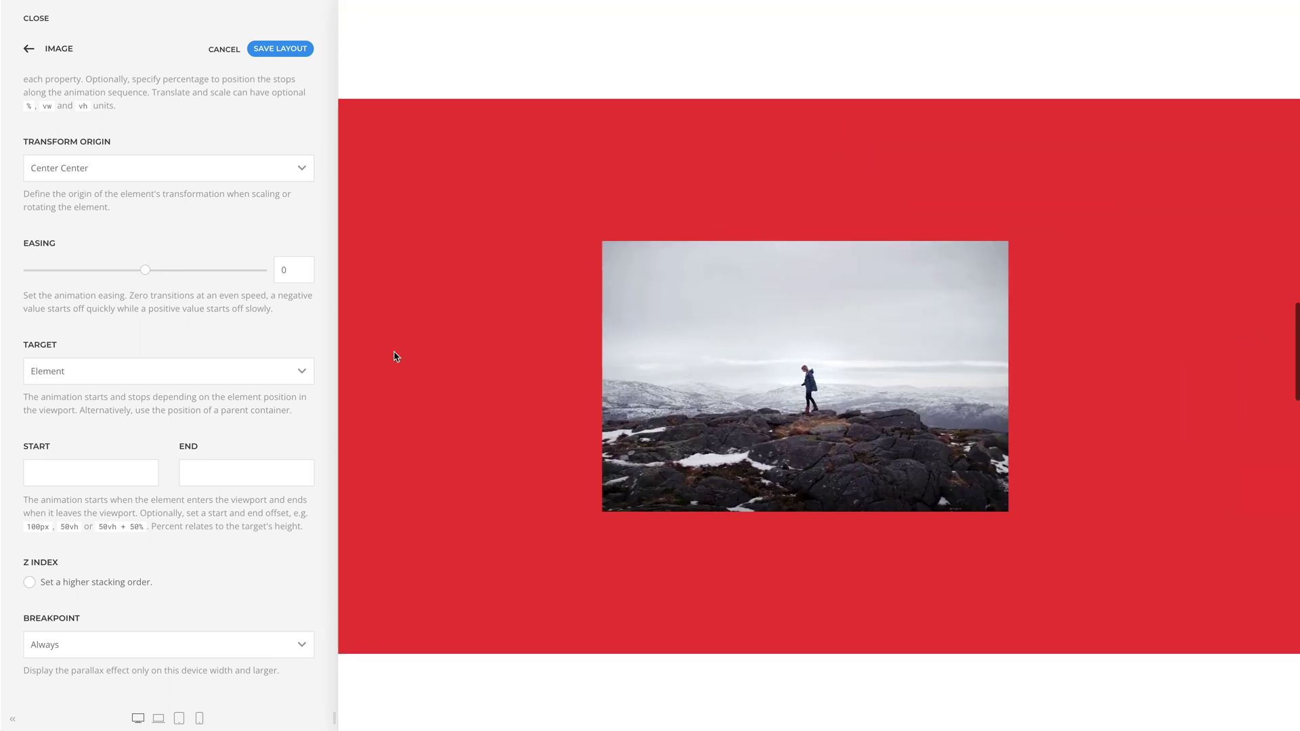
pyautogui.scroll(5, 396, 356)
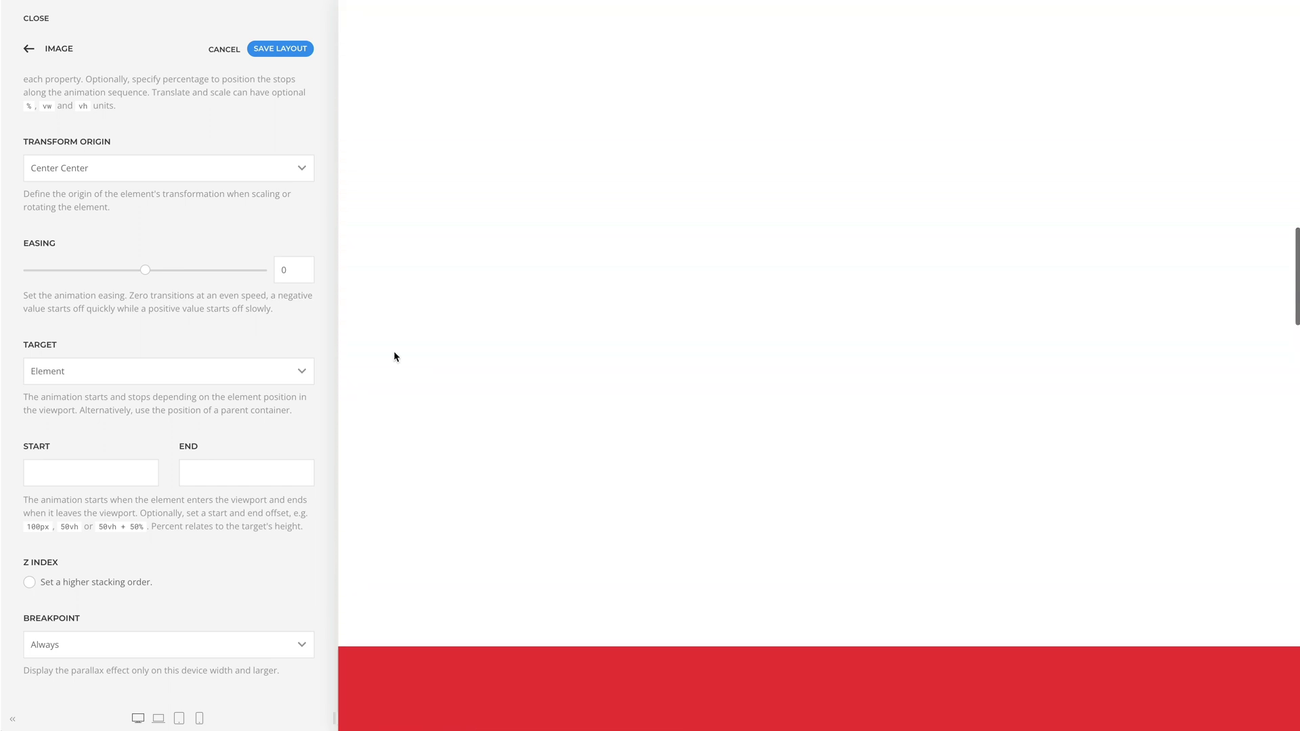
pyautogui.click(277, 369)
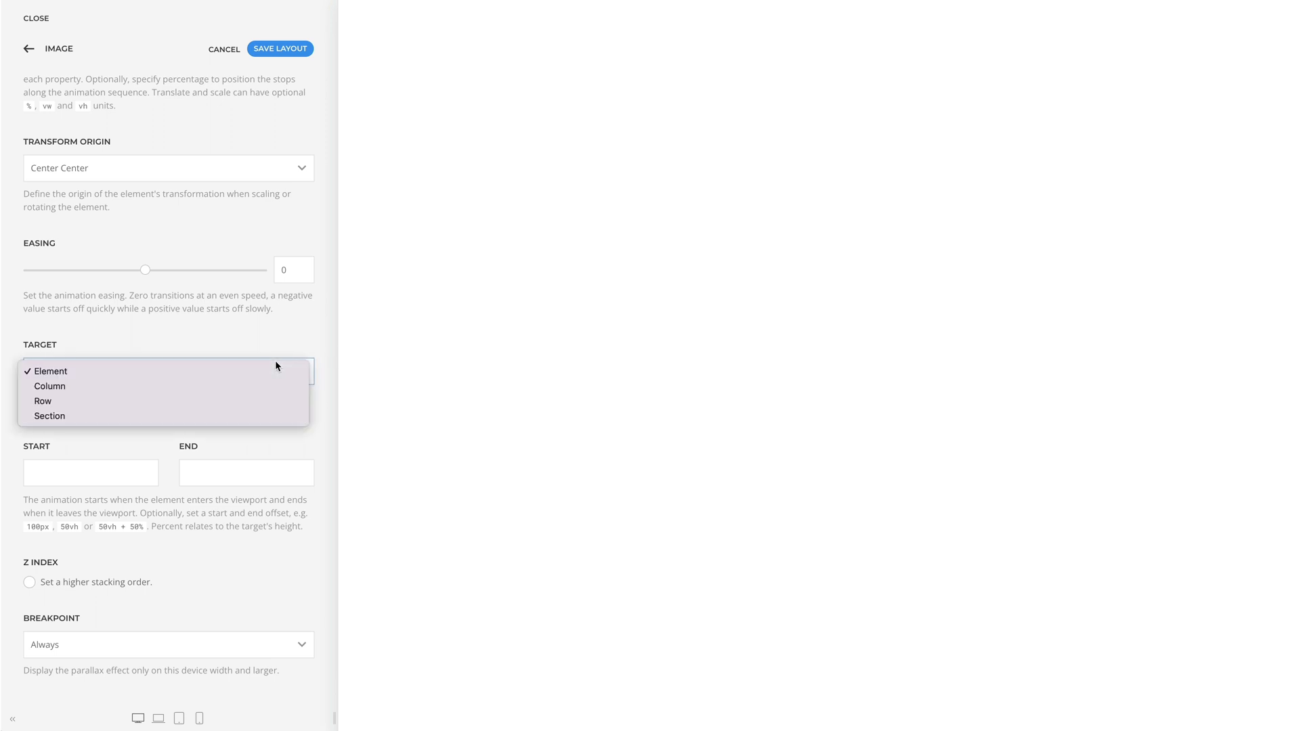
pyautogui.click(269, 387)
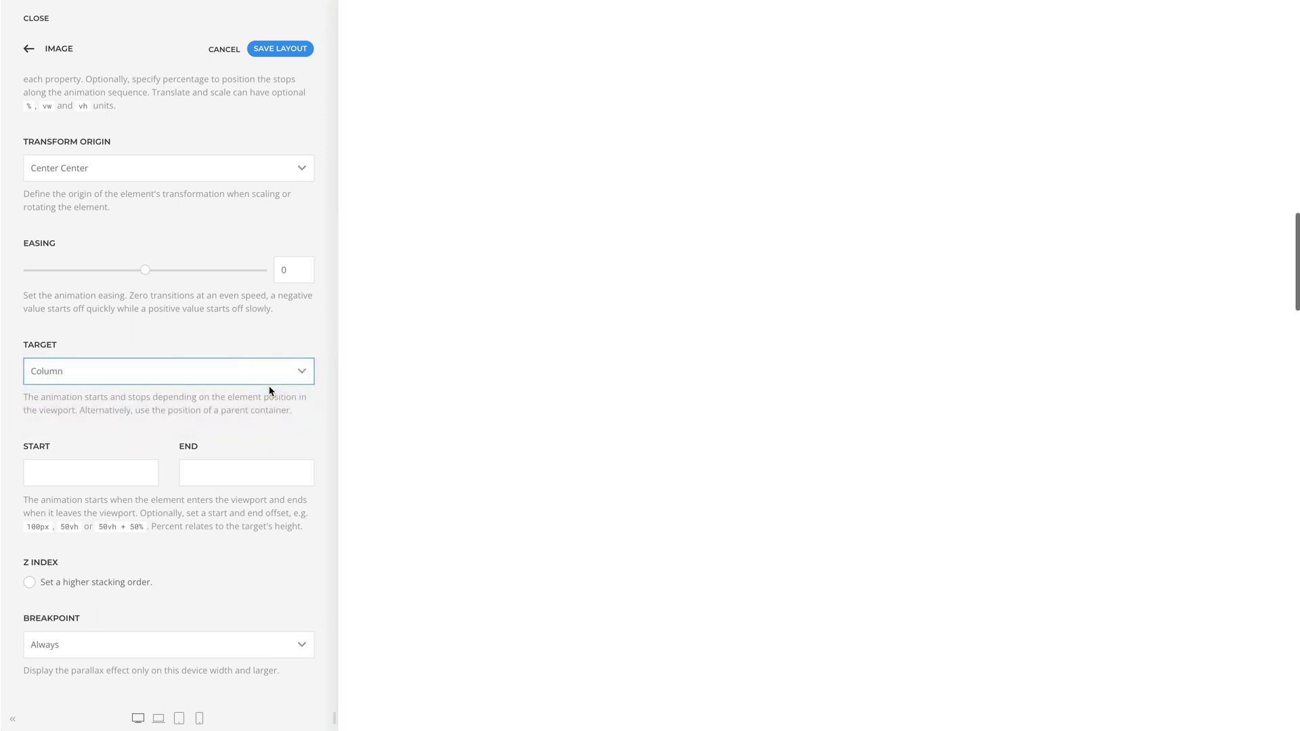
pyautogui.scroll(-2, 372, 387)
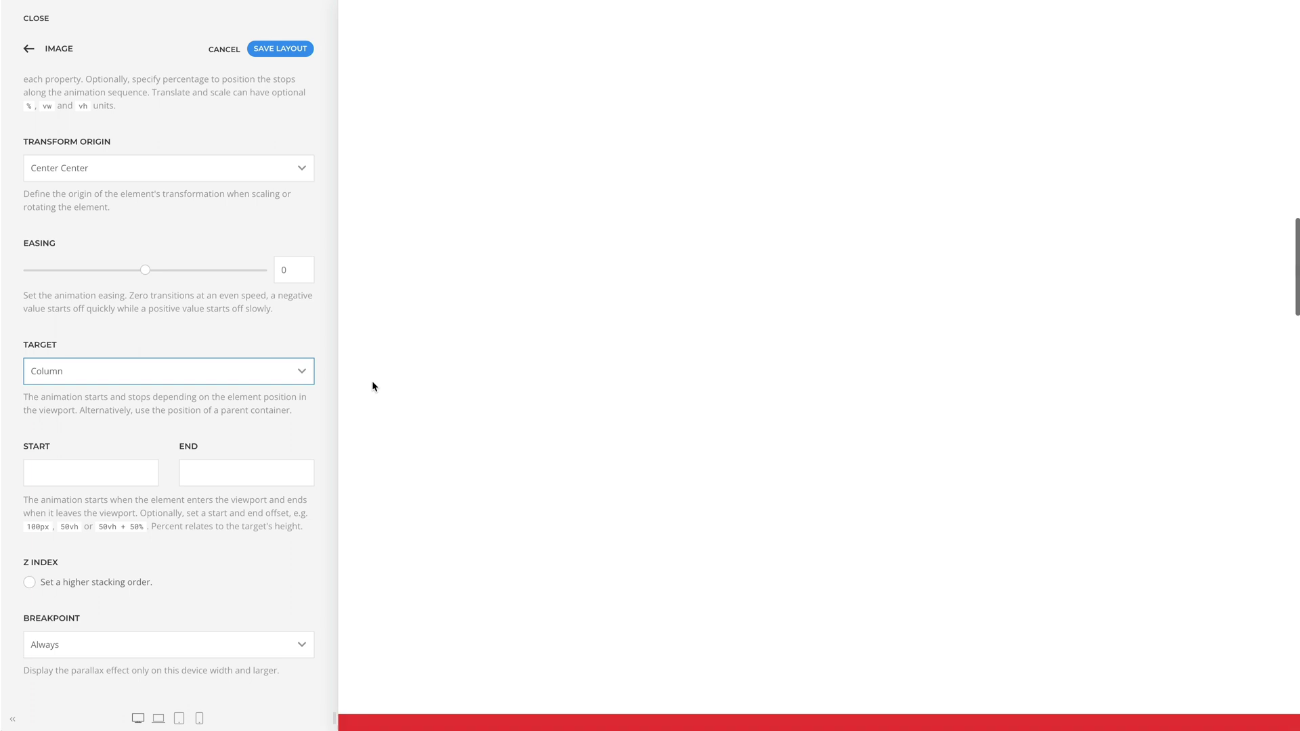
pyautogui.scroll(-1, 372, 387)
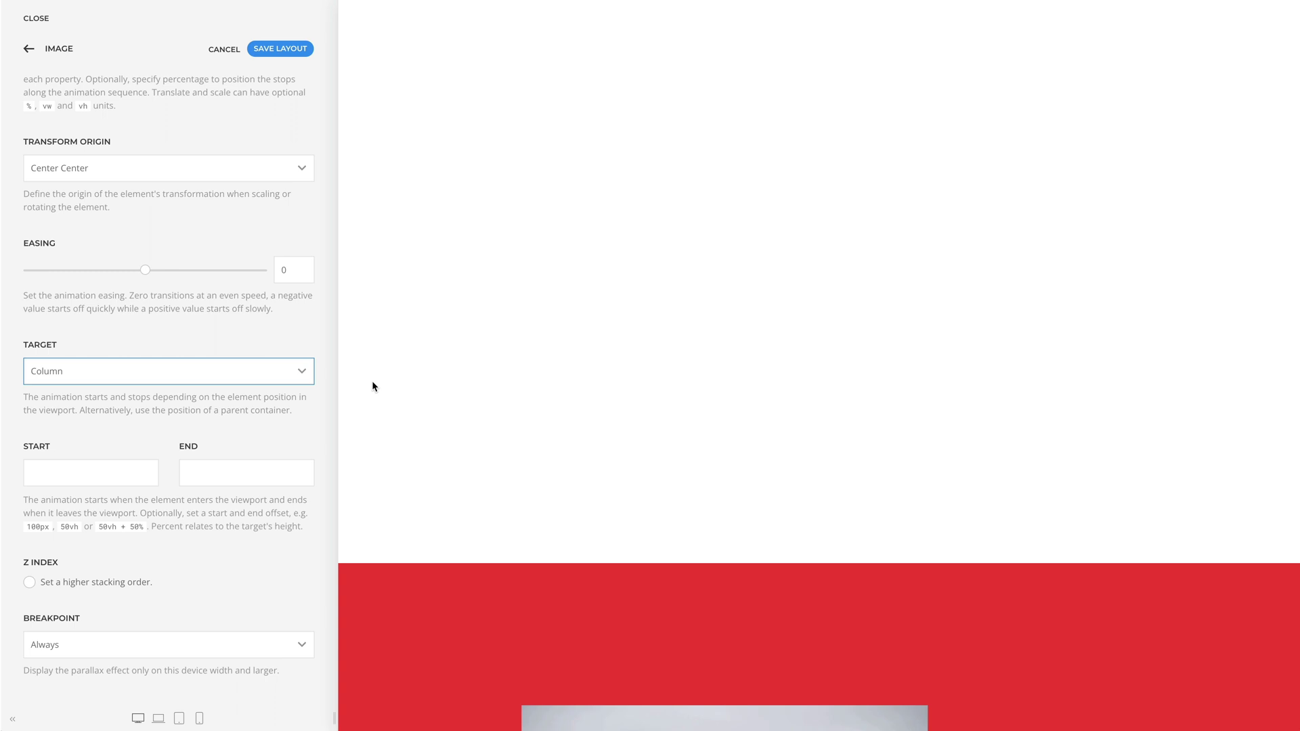
pyautogui.scroll(-8, 372, 387)
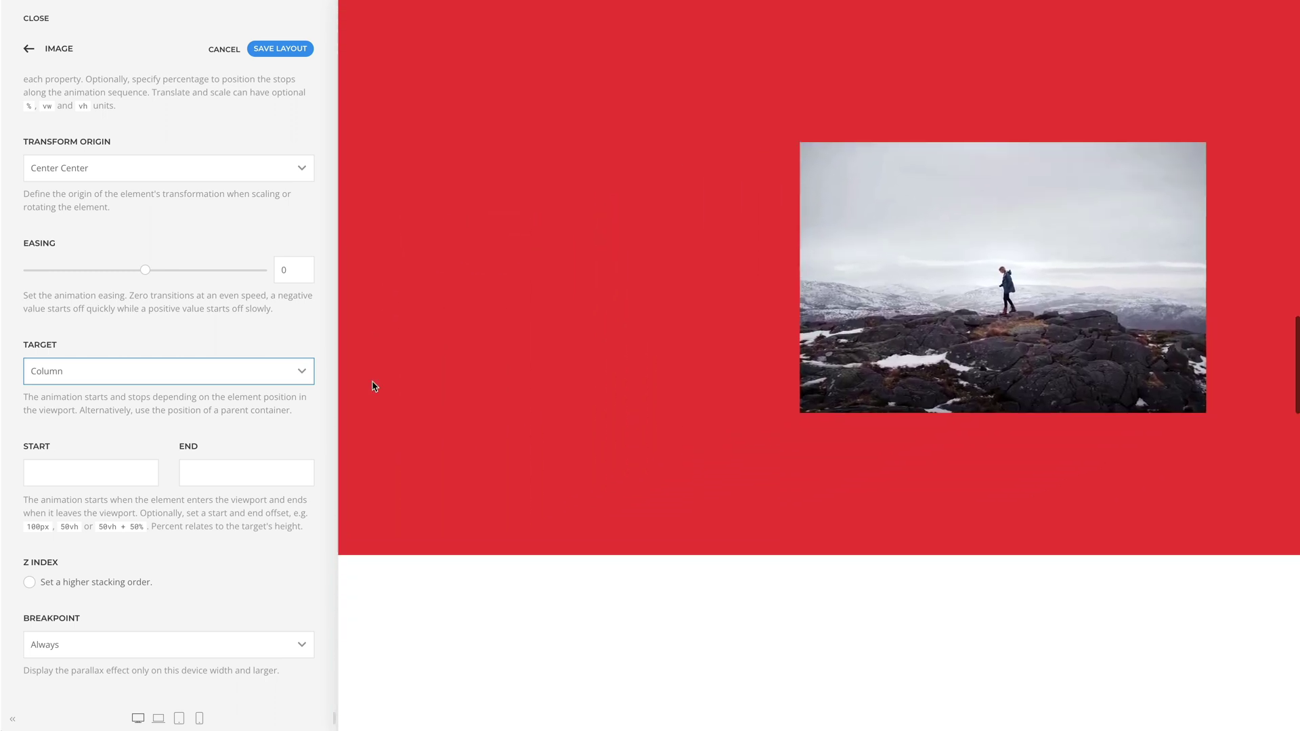
pyautogui.scroll(-6, 372, 387)
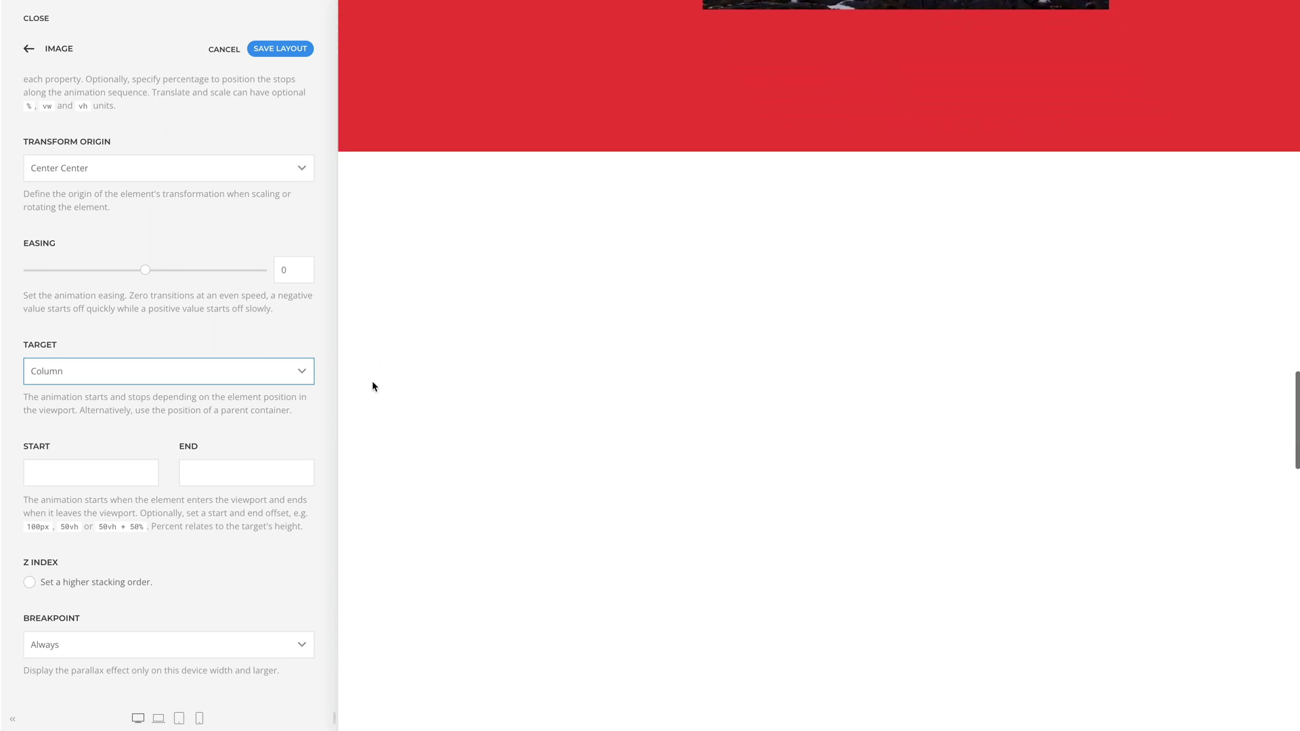
pyautogui.scroll(-2, 372, 387)
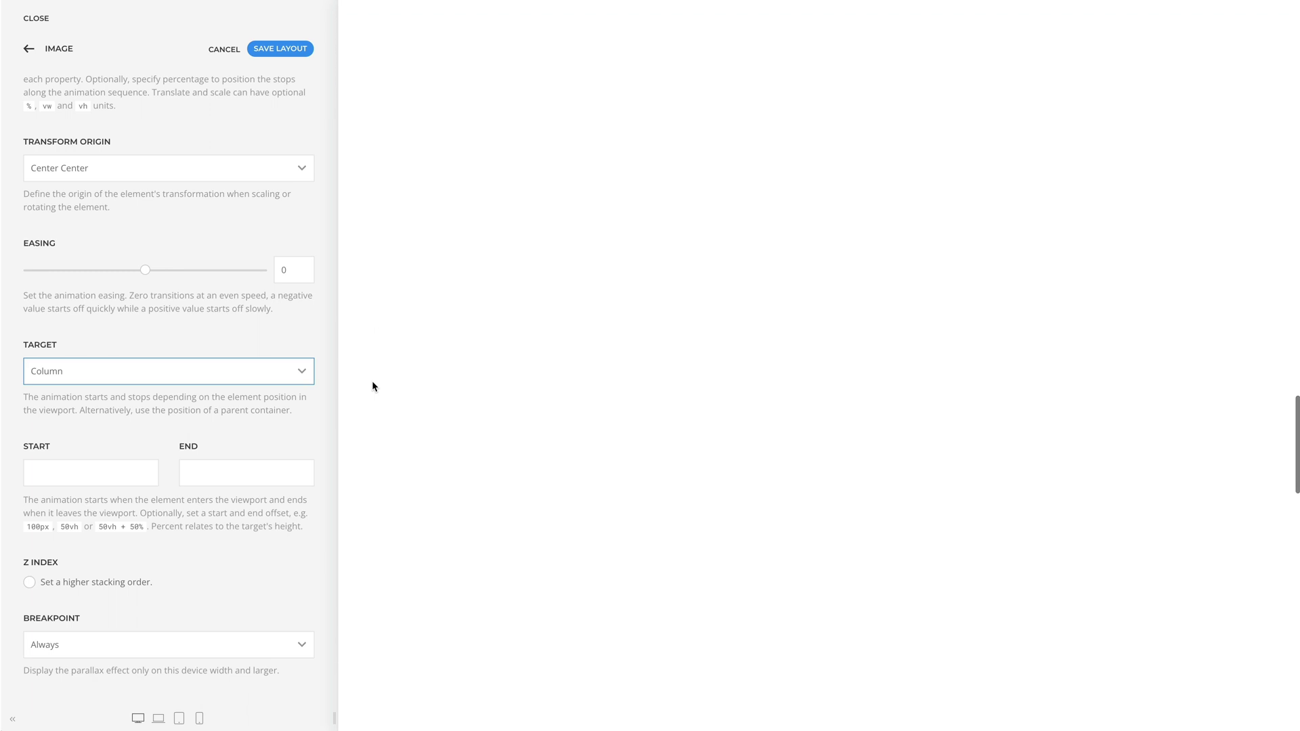
pyautogui.scroll(8, 372, 386)
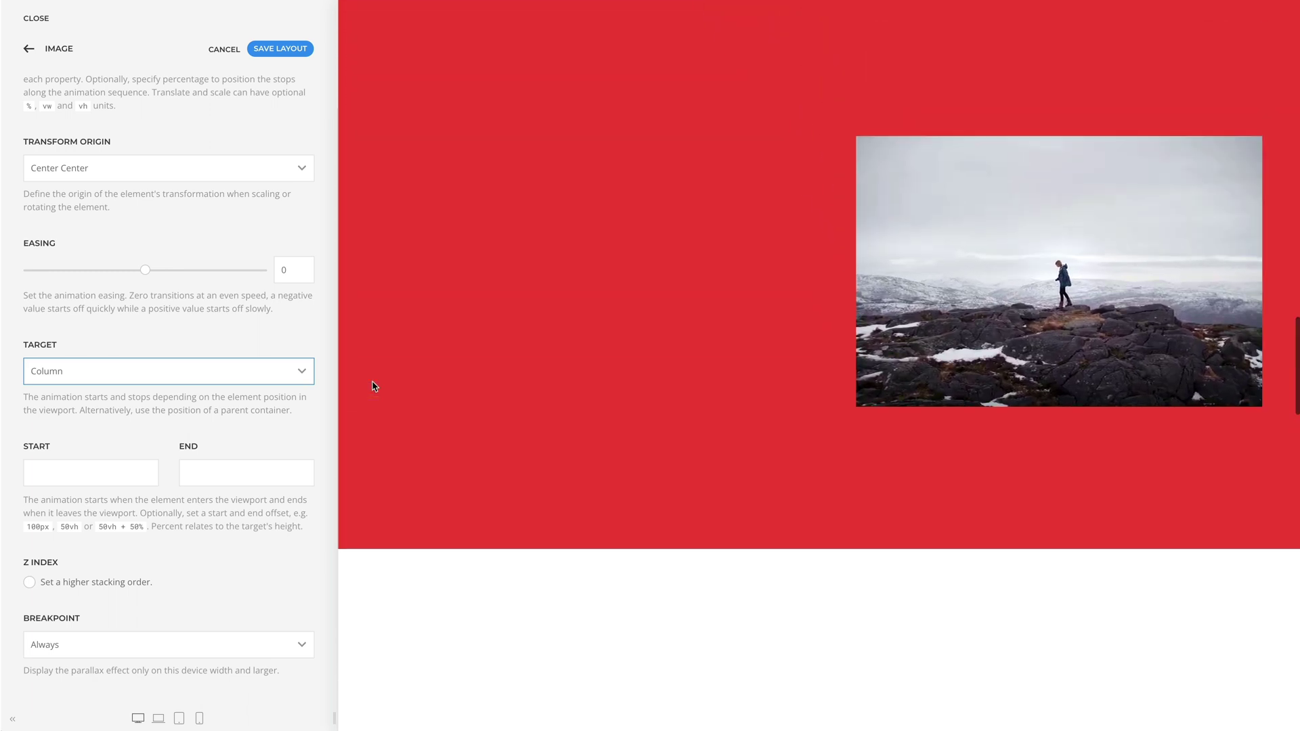
pyautogui.scroll(6, 372, 387)
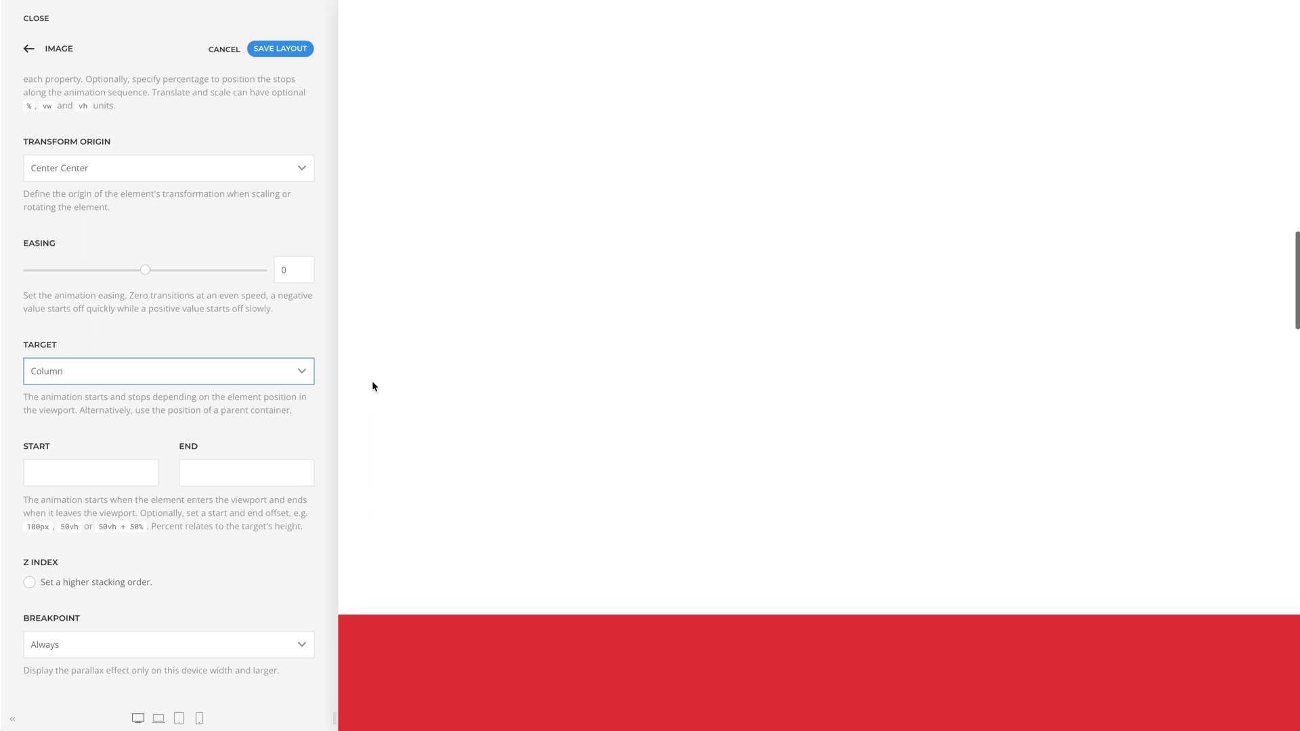
pyautogui.scroll(2, 372, 387)
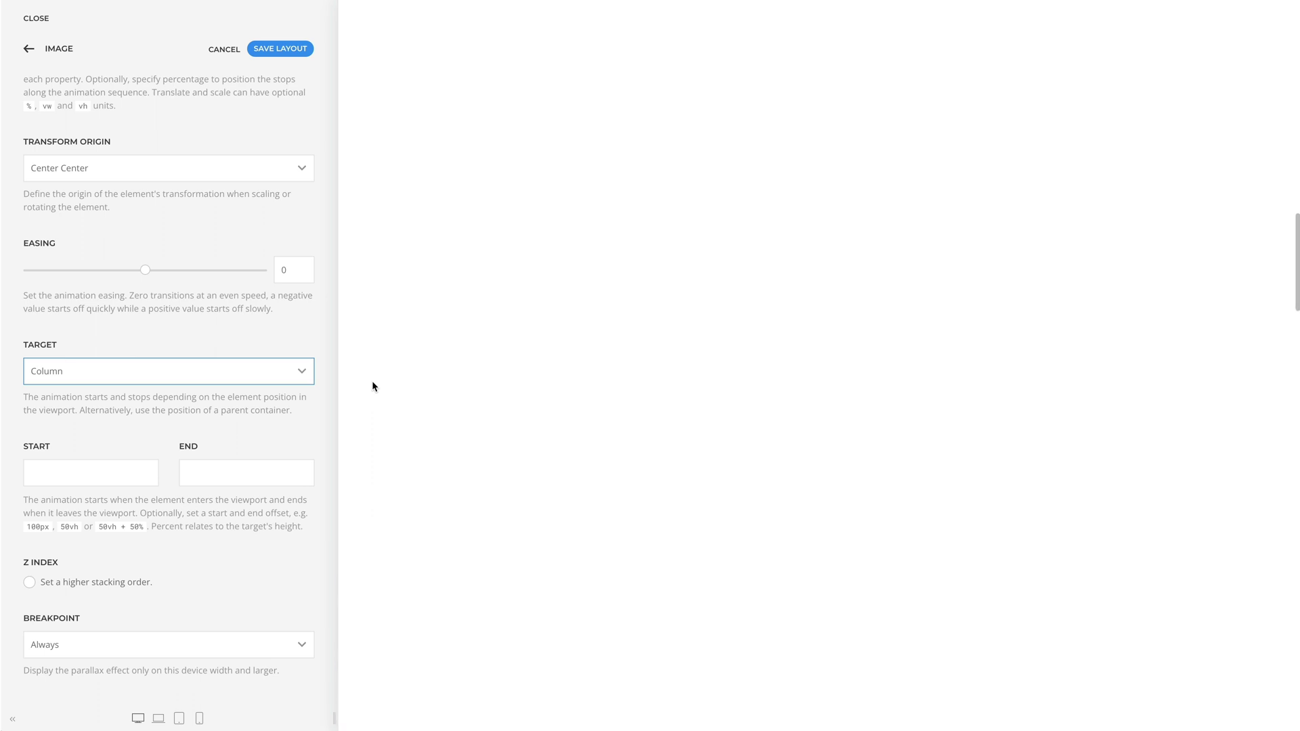
# Set the parallax Target to Element and the Start offset to 200, then test it in the preview
pyautogui.click(302, 381)
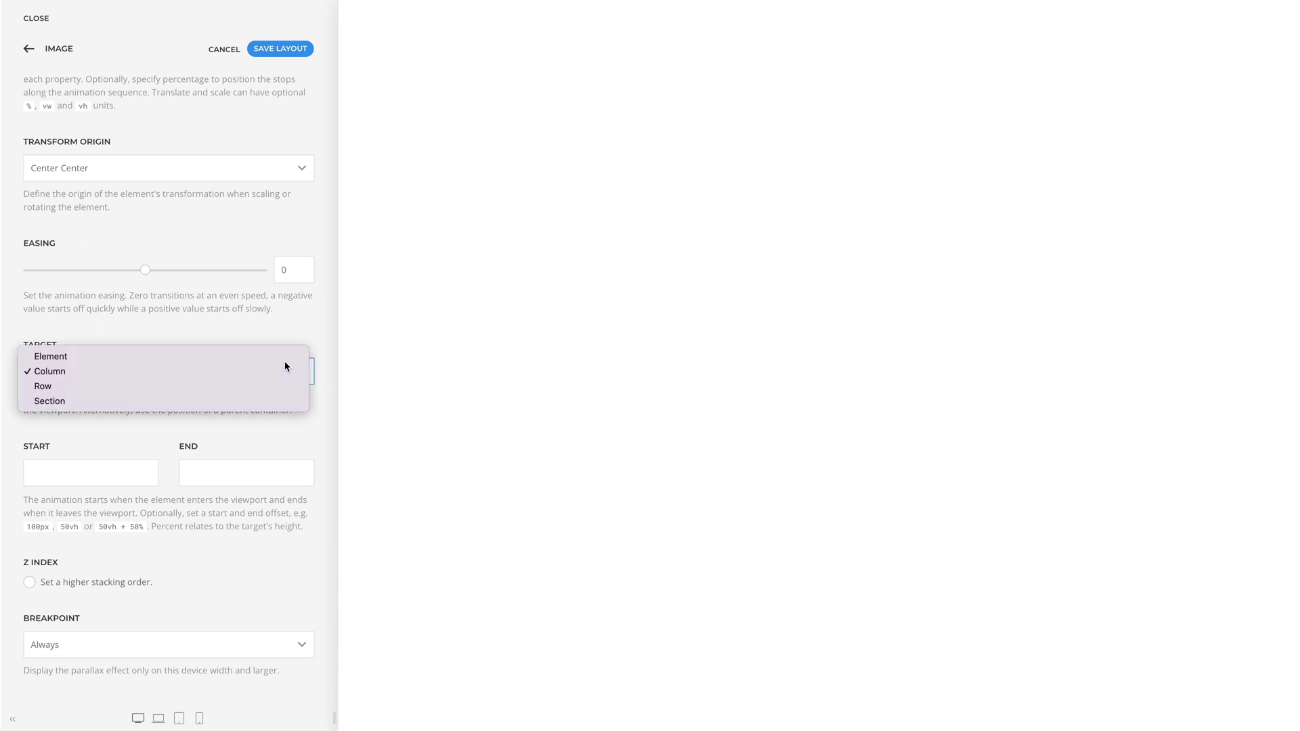
pyautogui.click(285, 359)
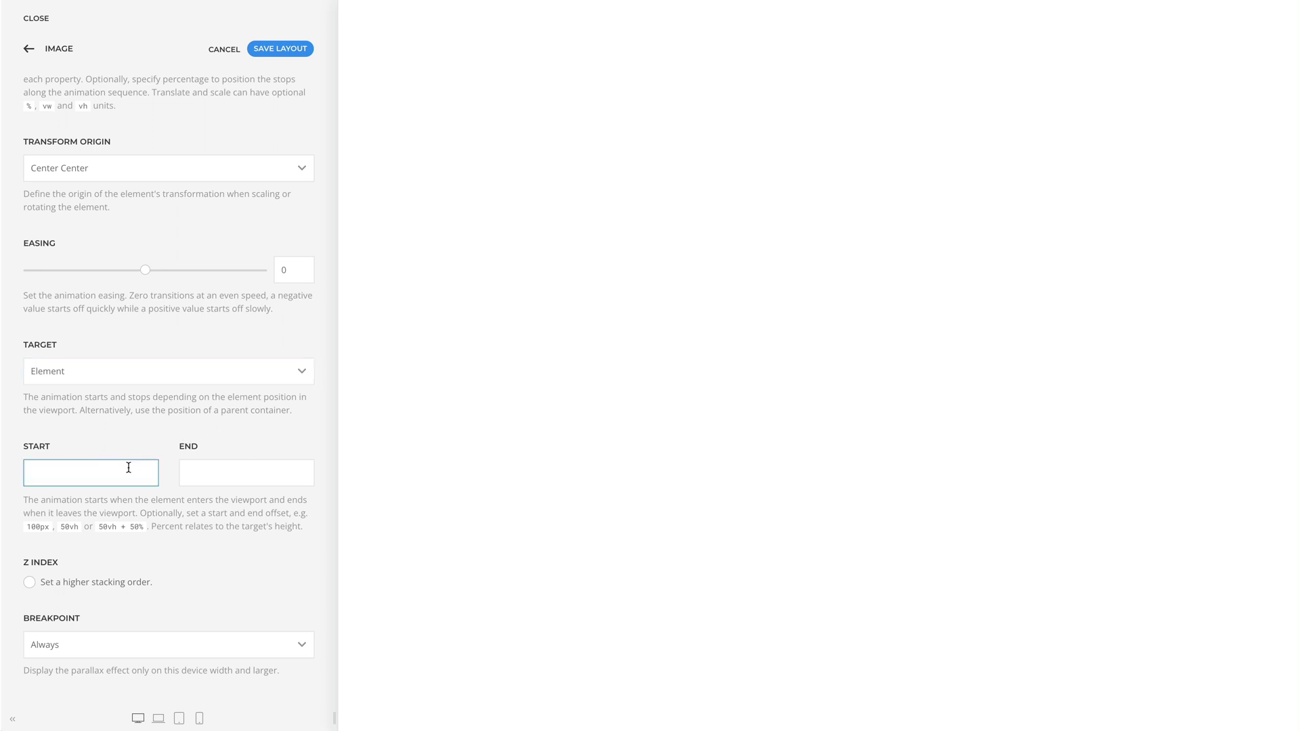
pyautogui.write('00')
pyautogui.scroll(-5, 384, 449)
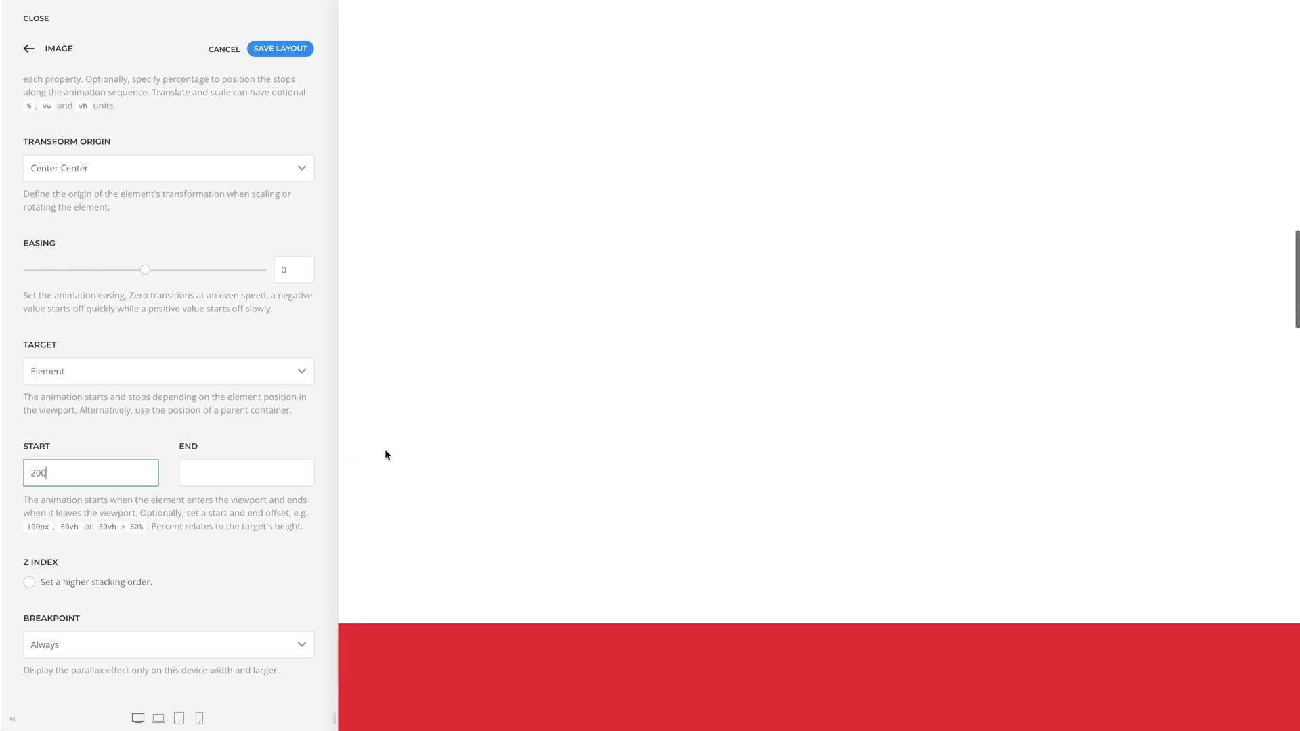
pyautogui.scroll(-3, 385, 455)
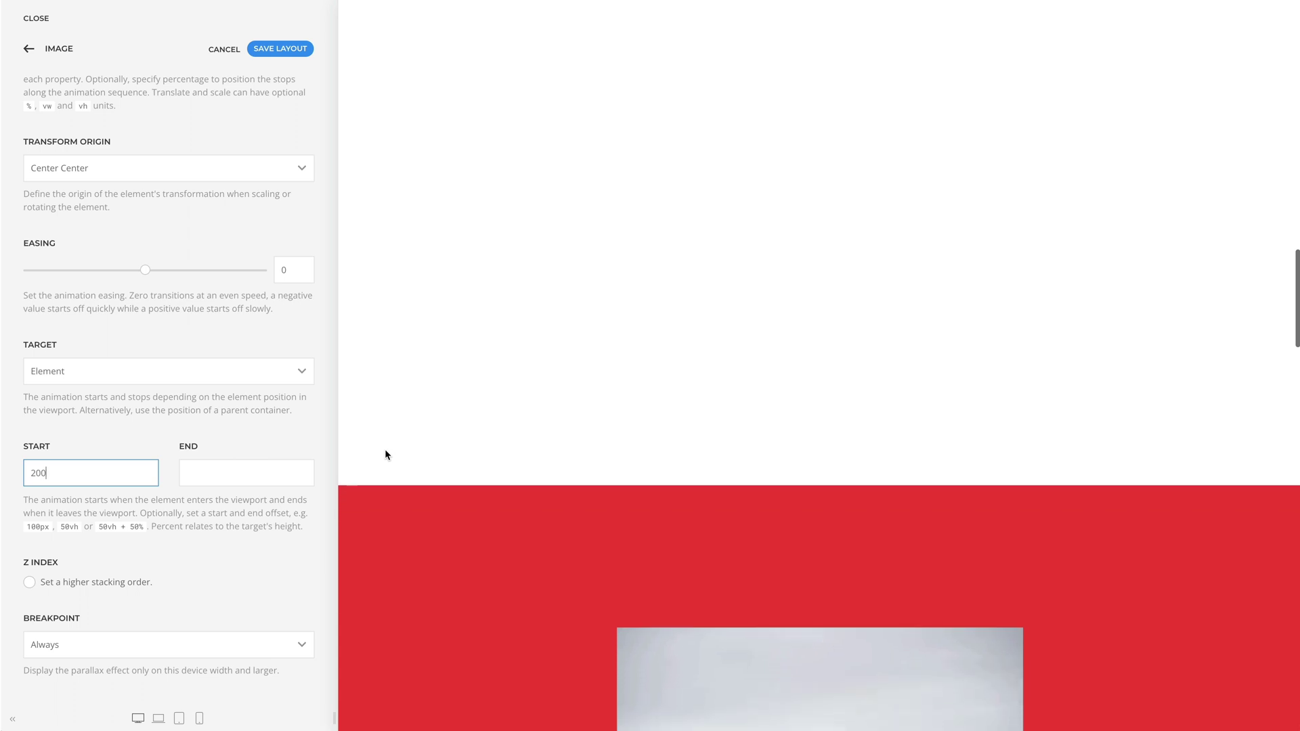
pyautogui.scroll(-6, 387, 454)
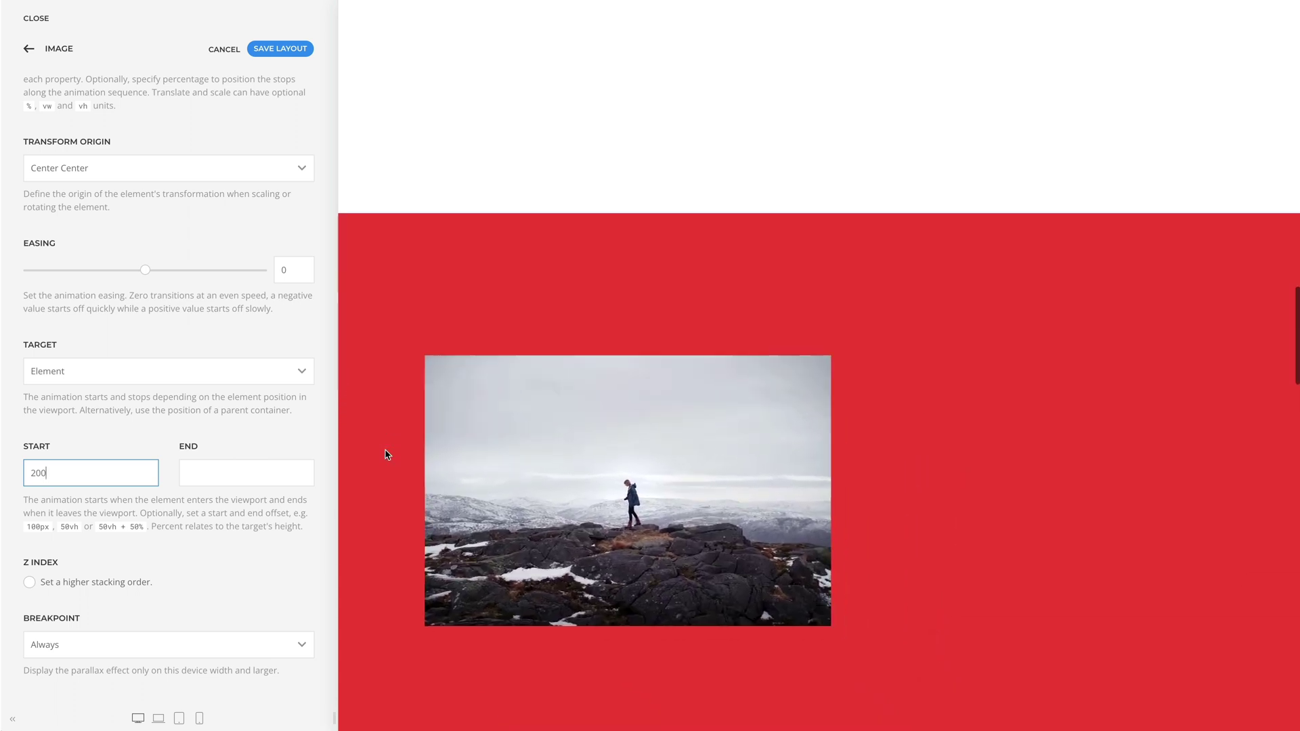
pyautogui.scroll(-7, 387, 455)
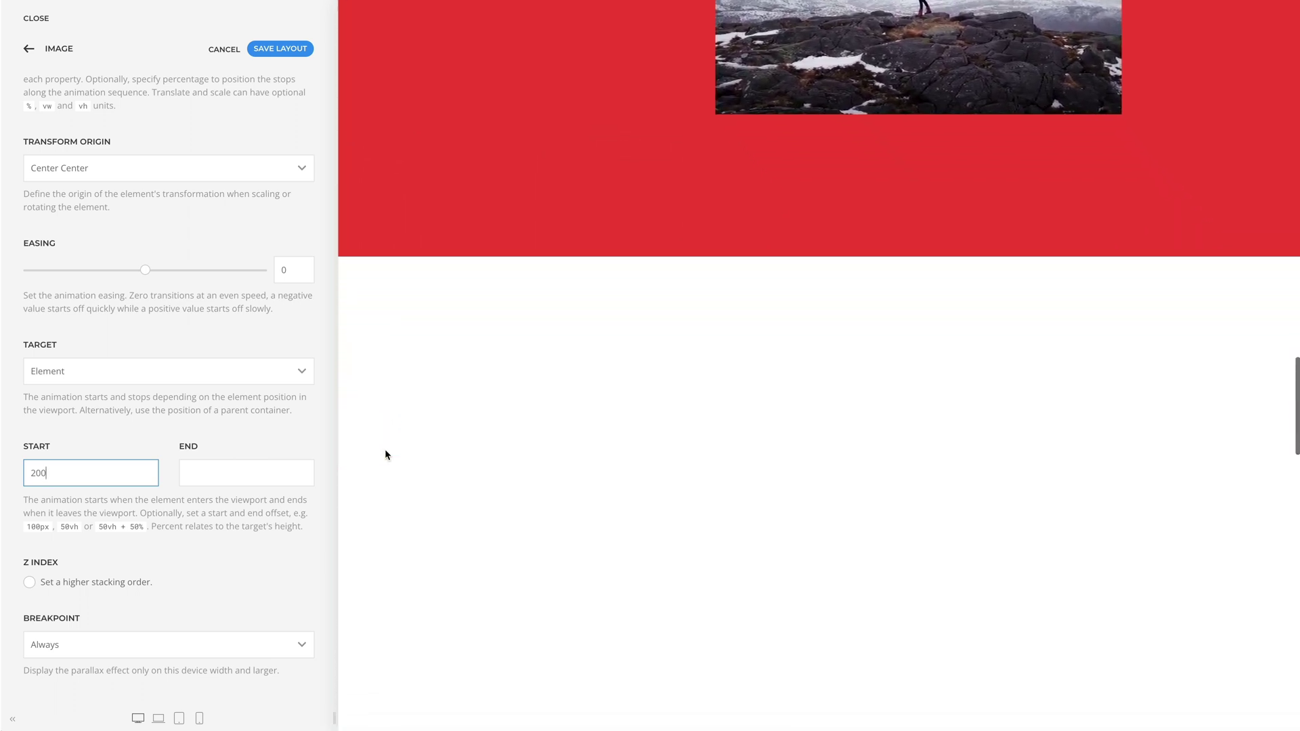
pyautogui.scroll(-2, 386, 455)
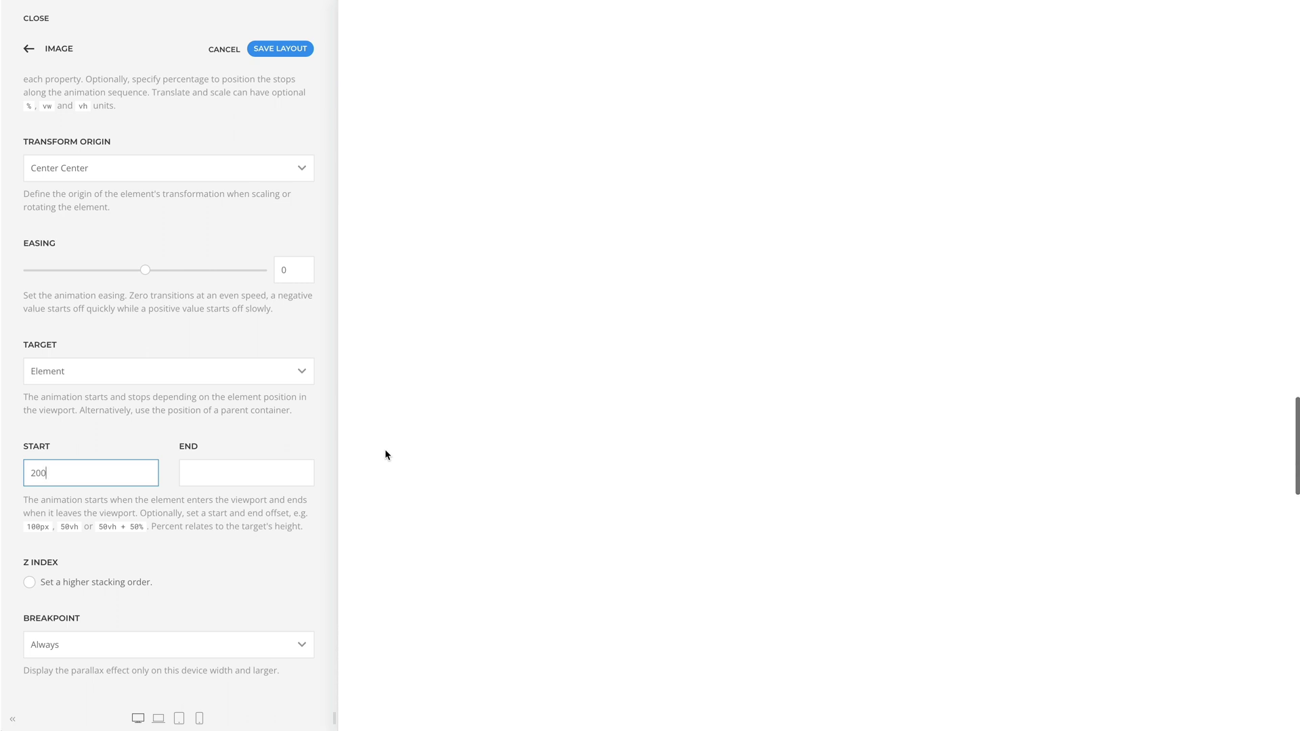
pyautogui.scroll(11, 385, 450)
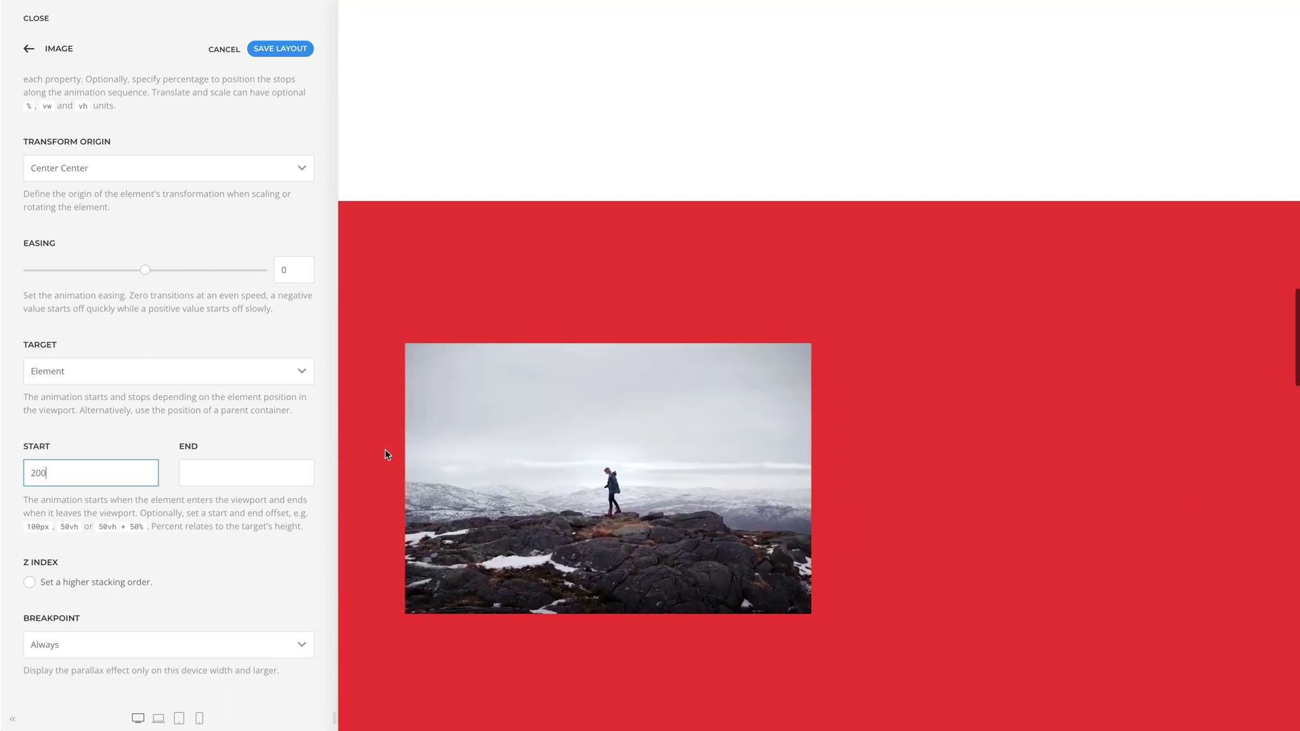
pyautogui.scroll(8, 387, 455)
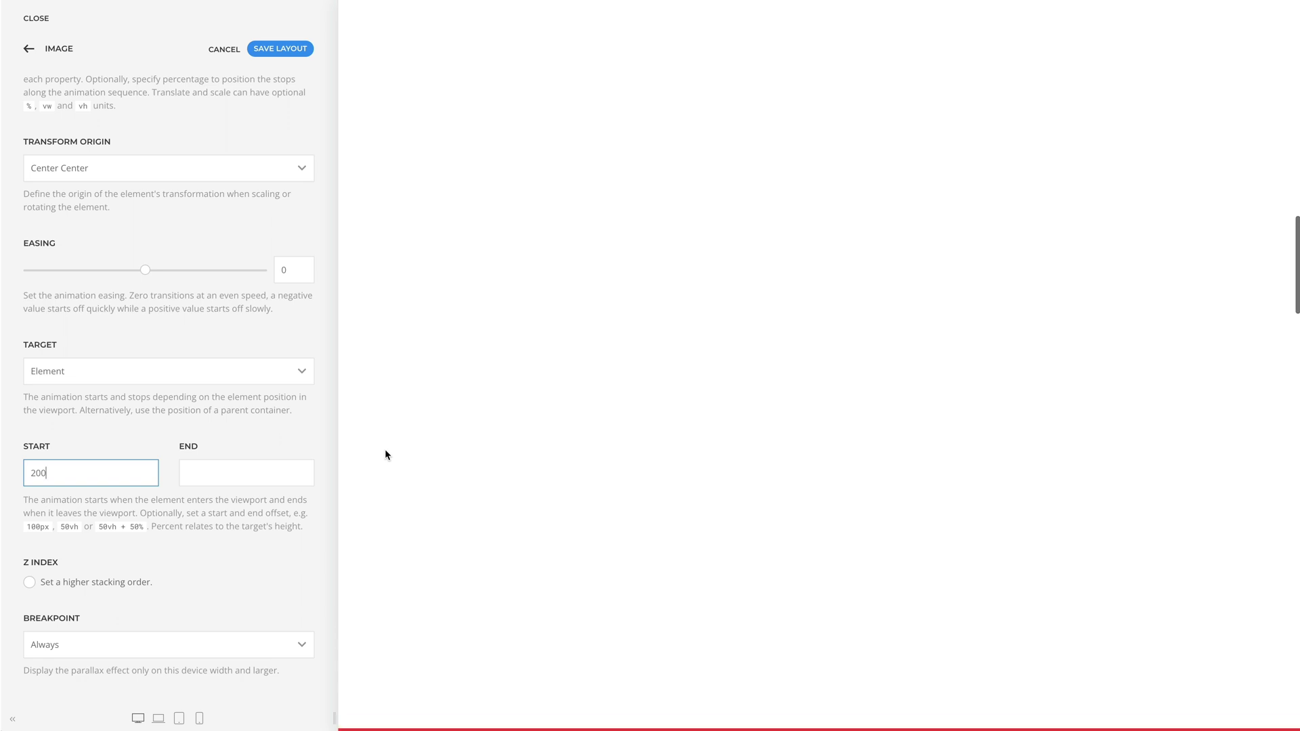
# Enter 200 as the parallax End offset and check the swing in the preview
pyautogui.click(288, 469)
pyautogui.write('20')
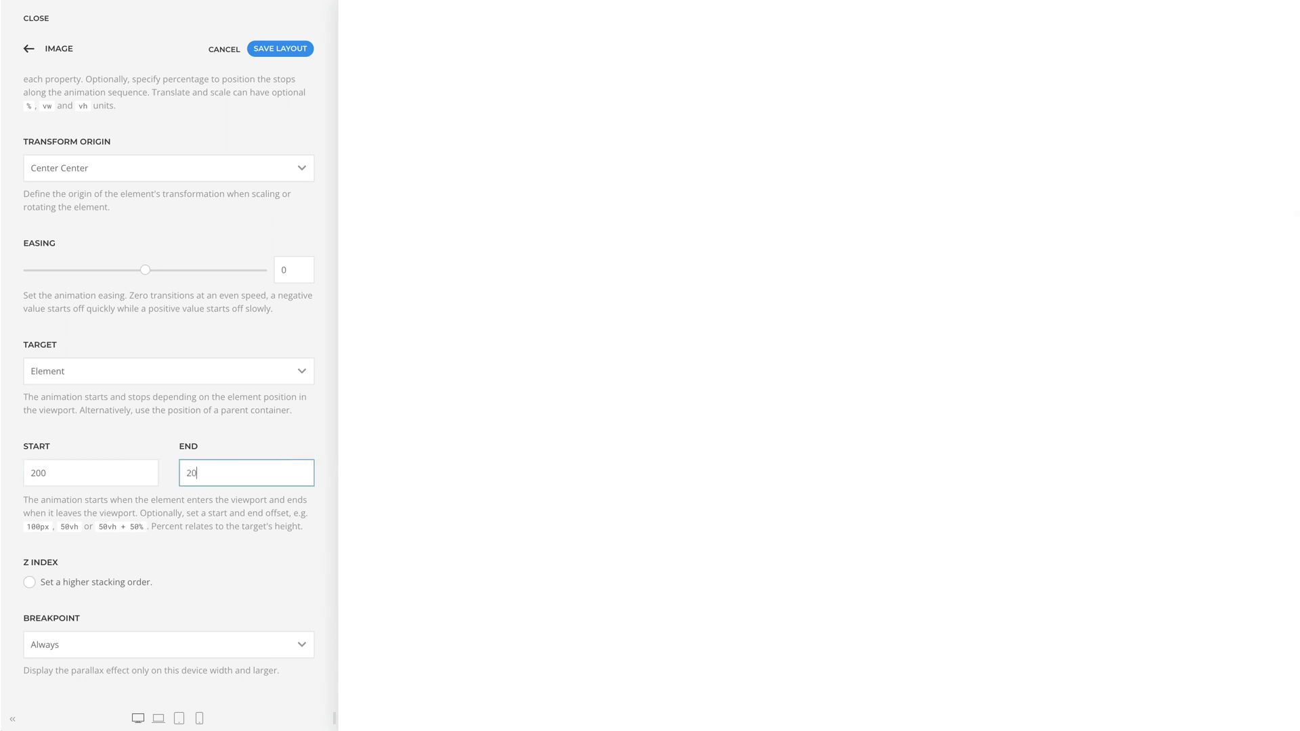
pyautogui.write('0')
pyautogui.scroll(-4, 371, 471)
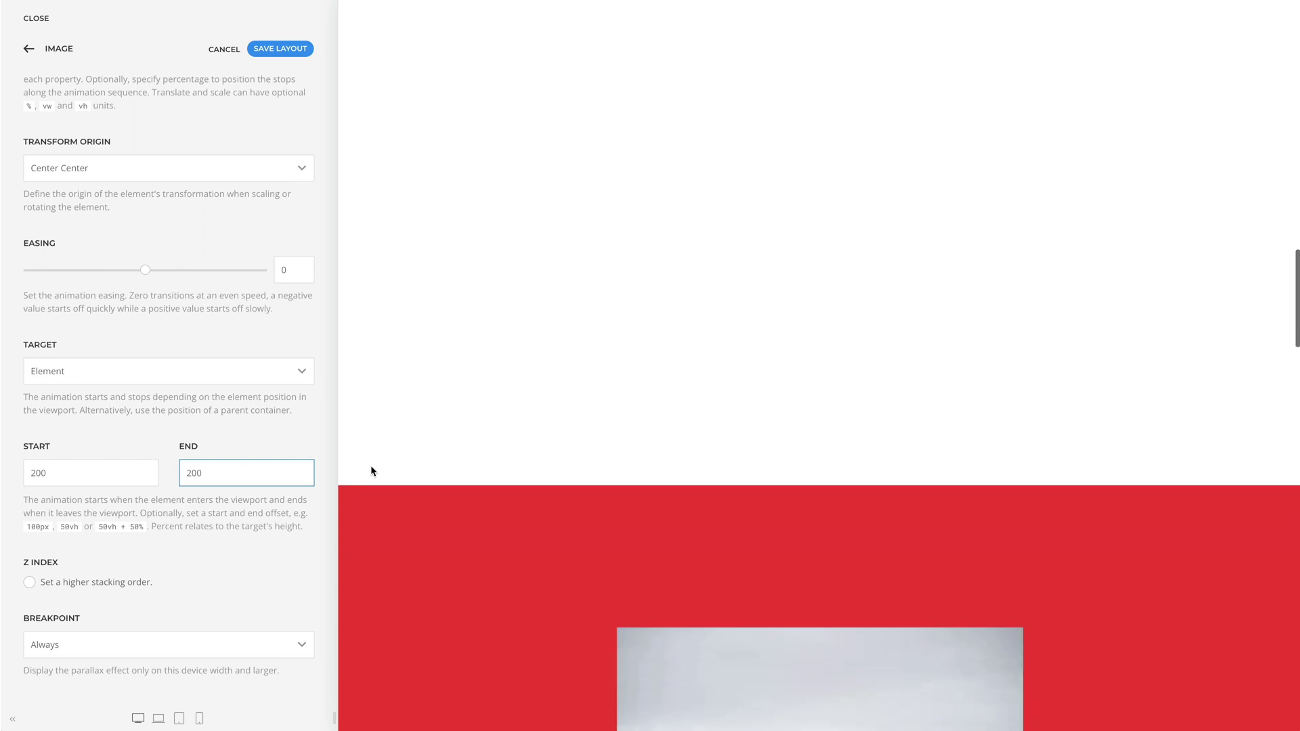
pyautogui.scroll(-7, 371, 468)
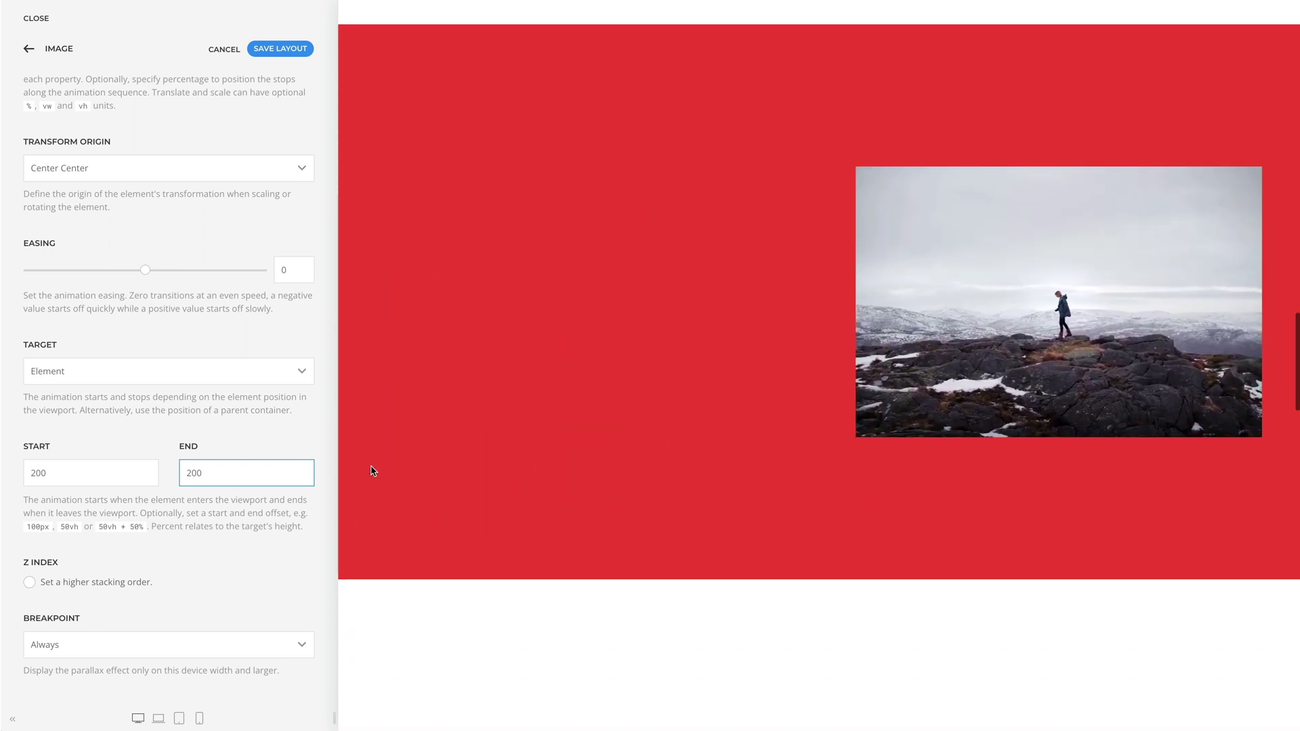
pyautogui.scroll(-5, 371, 470)
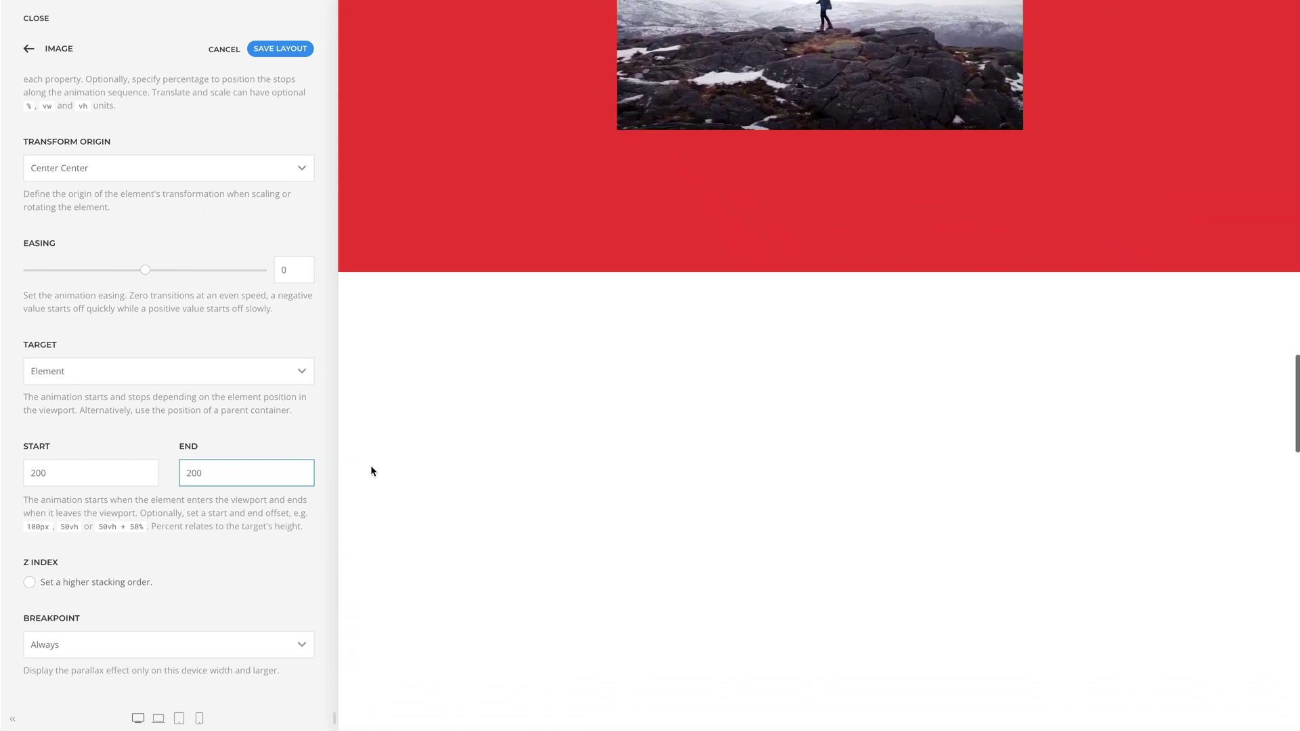
pyautogui.scroll(-1, 372, 471)
pyautogui.scroll(-4, 371, 471)
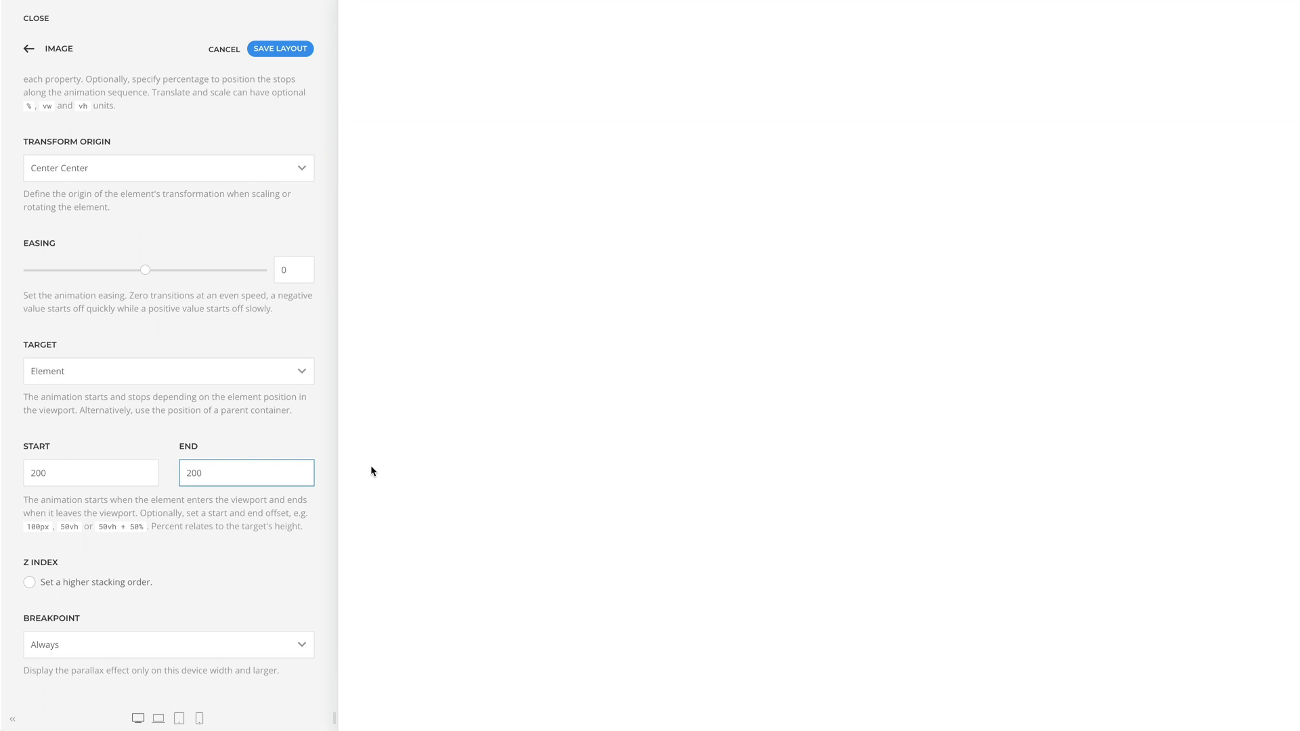
pyautogui.scroll(5, 371, 470)
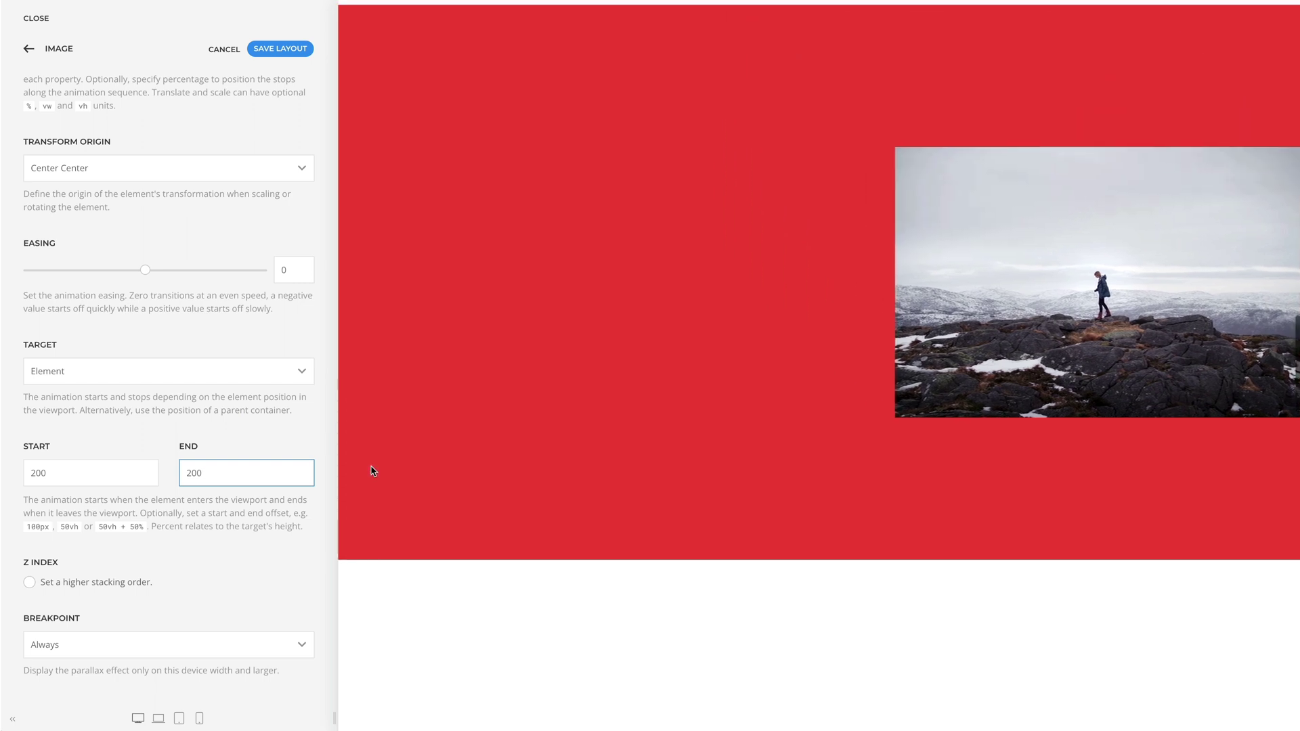
pyautogui.scroll(6, 371, 471)
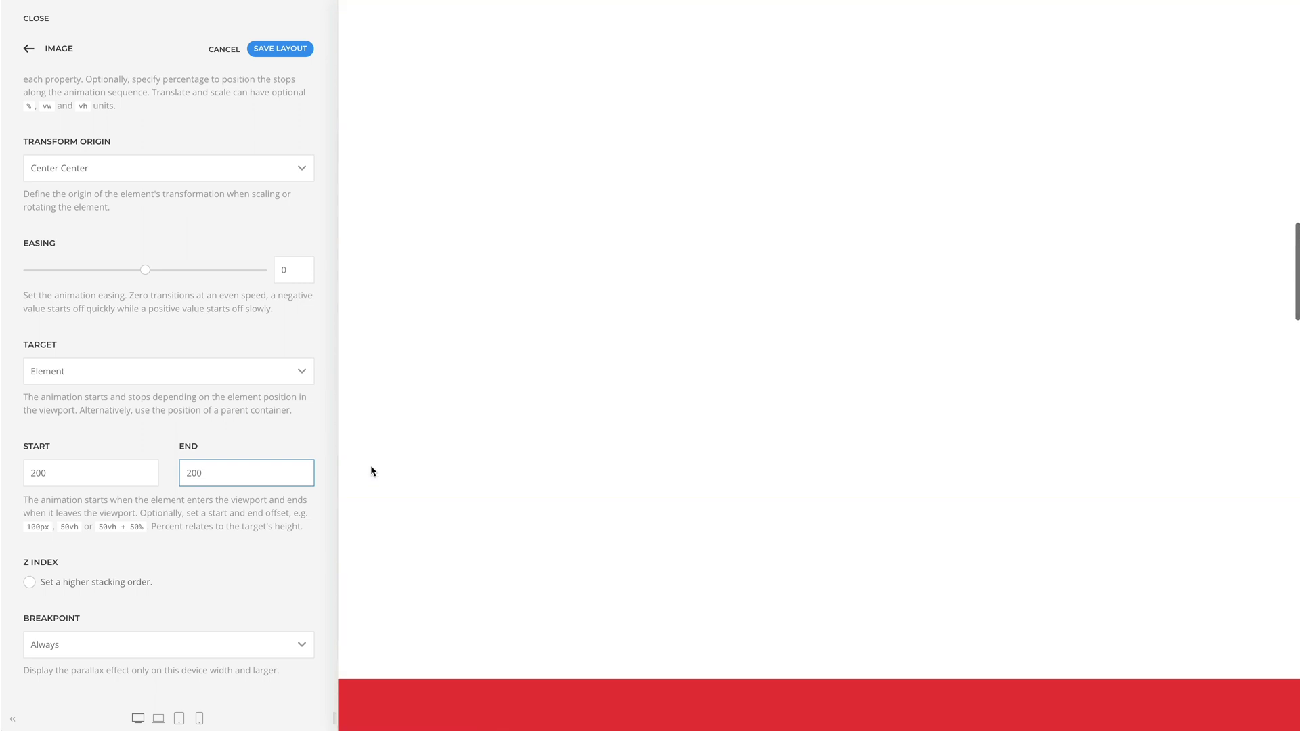
# Set both parallax Start and End offsets to 100% and test them in the preview
pyautogui.press('BackSpace')
pyautogui.press('BackSpace')
pyautogui.press('BackSpace')
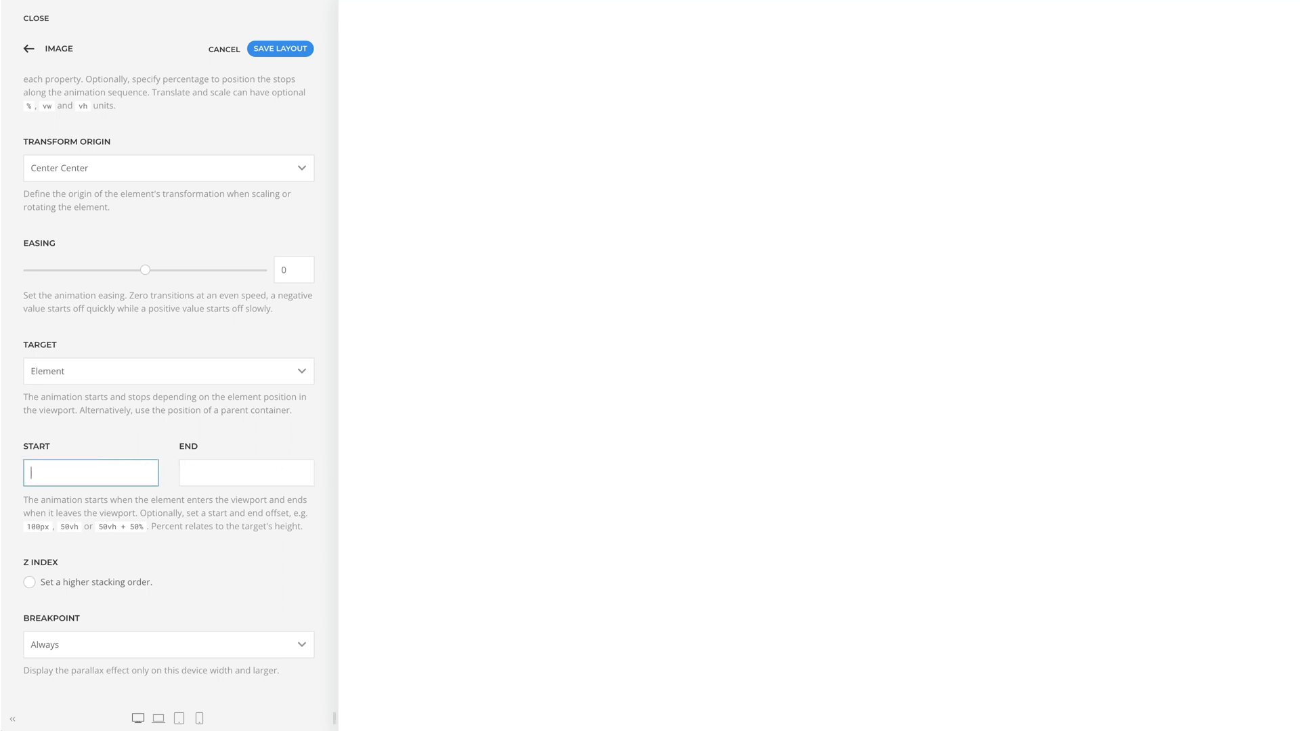
pyautogui.write('100%')
pyautogui.press('Tab')
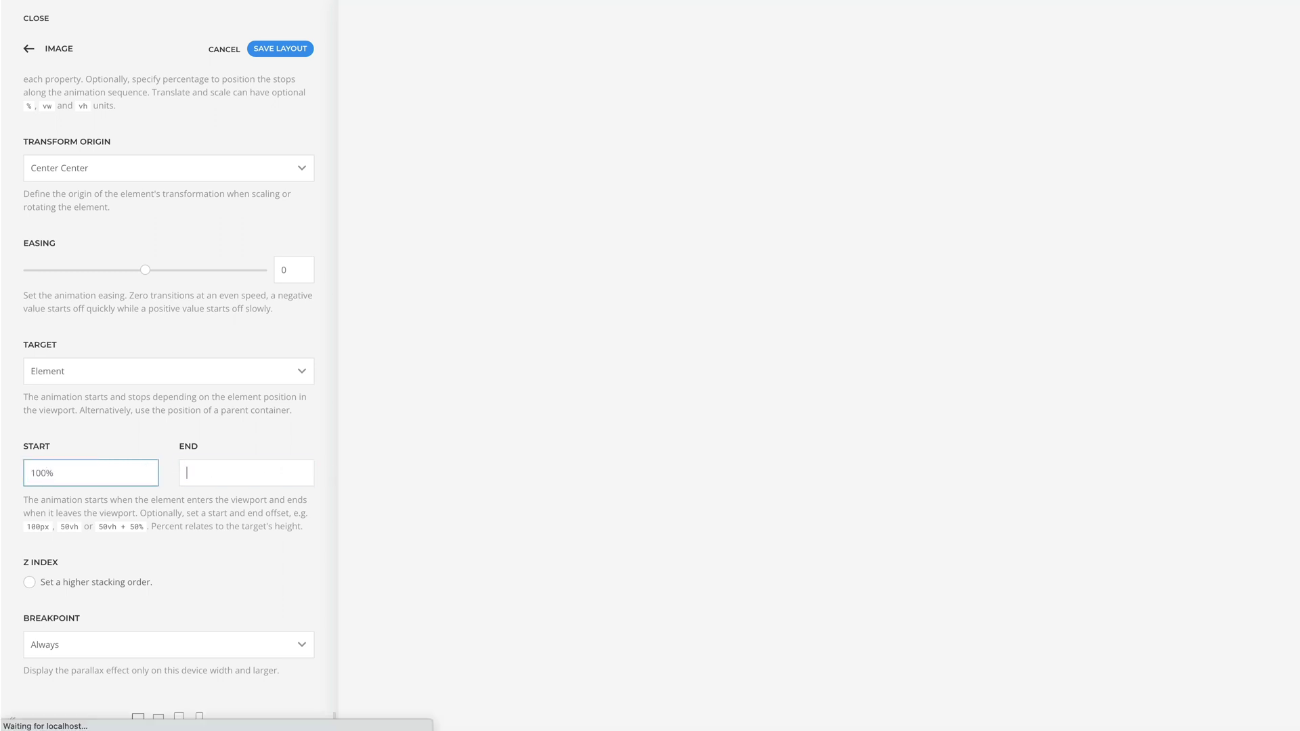
pyautogui.write('100%')
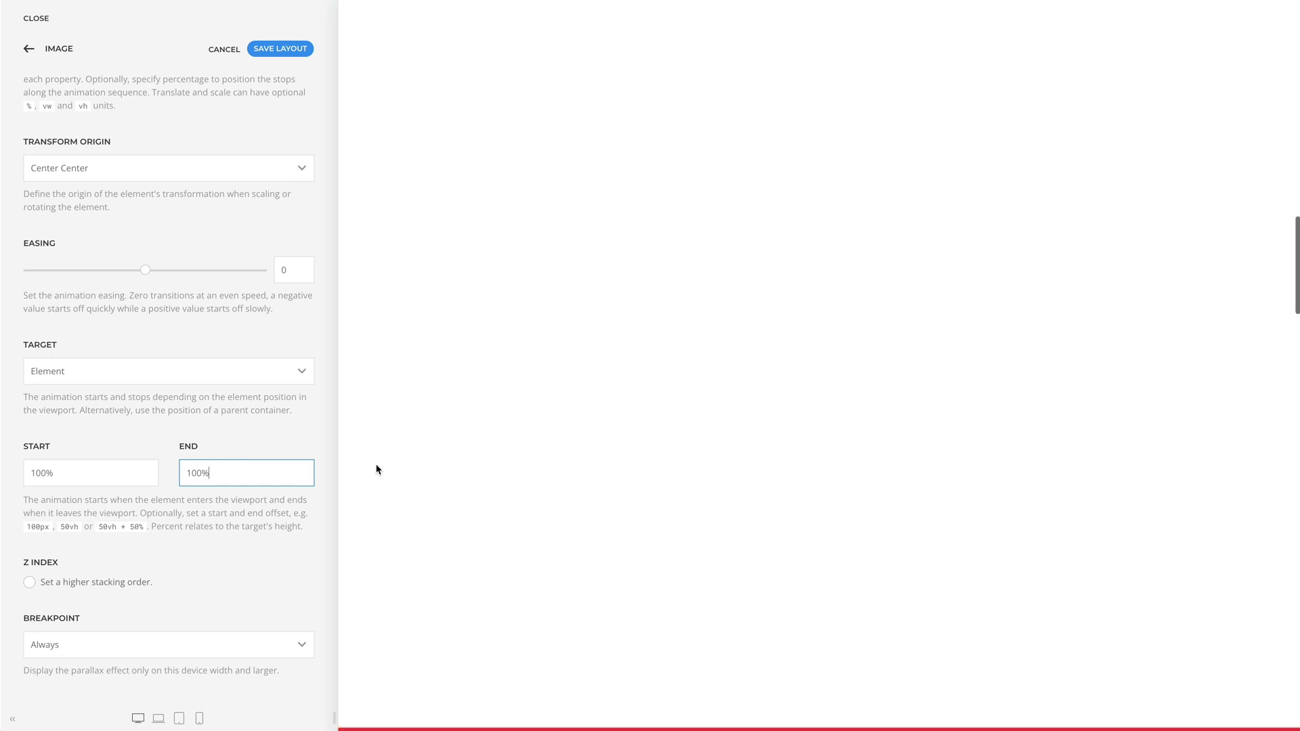
pyautogui.scroll(-4, 376, 469)
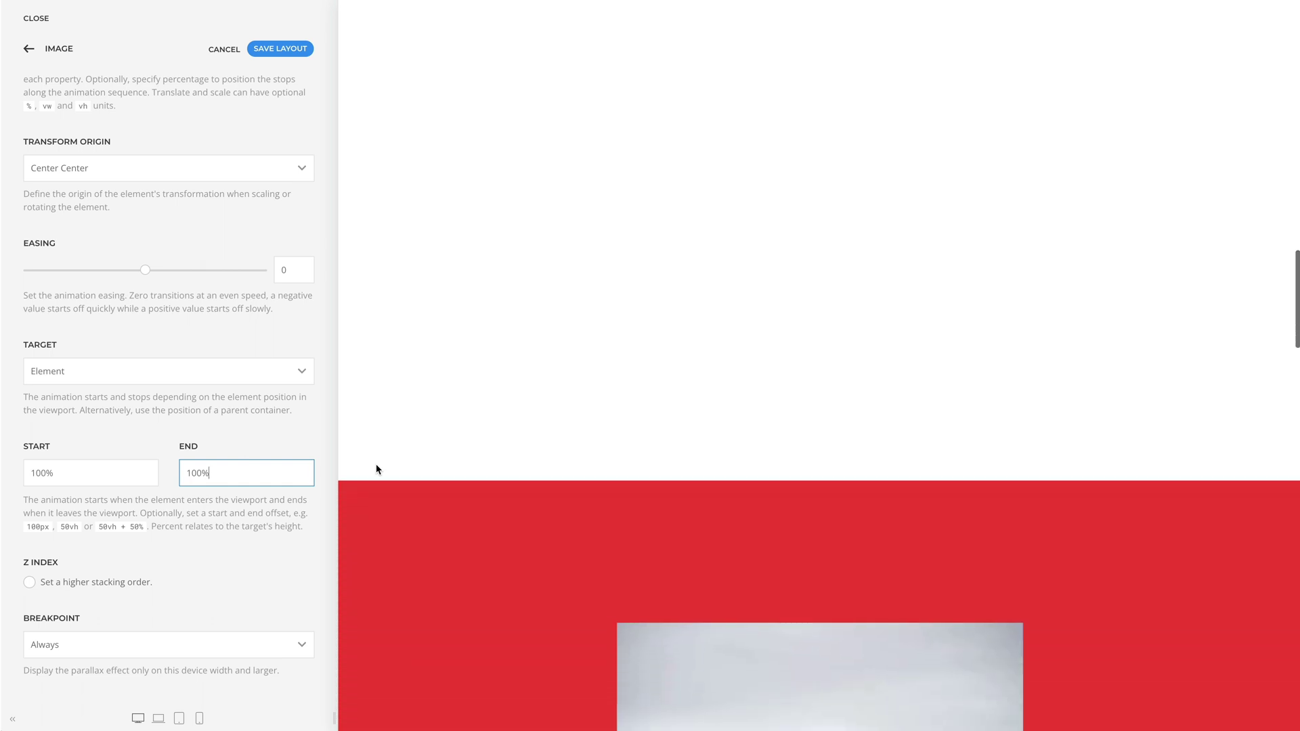
pyautogui.scroll(-3, 376, 470)
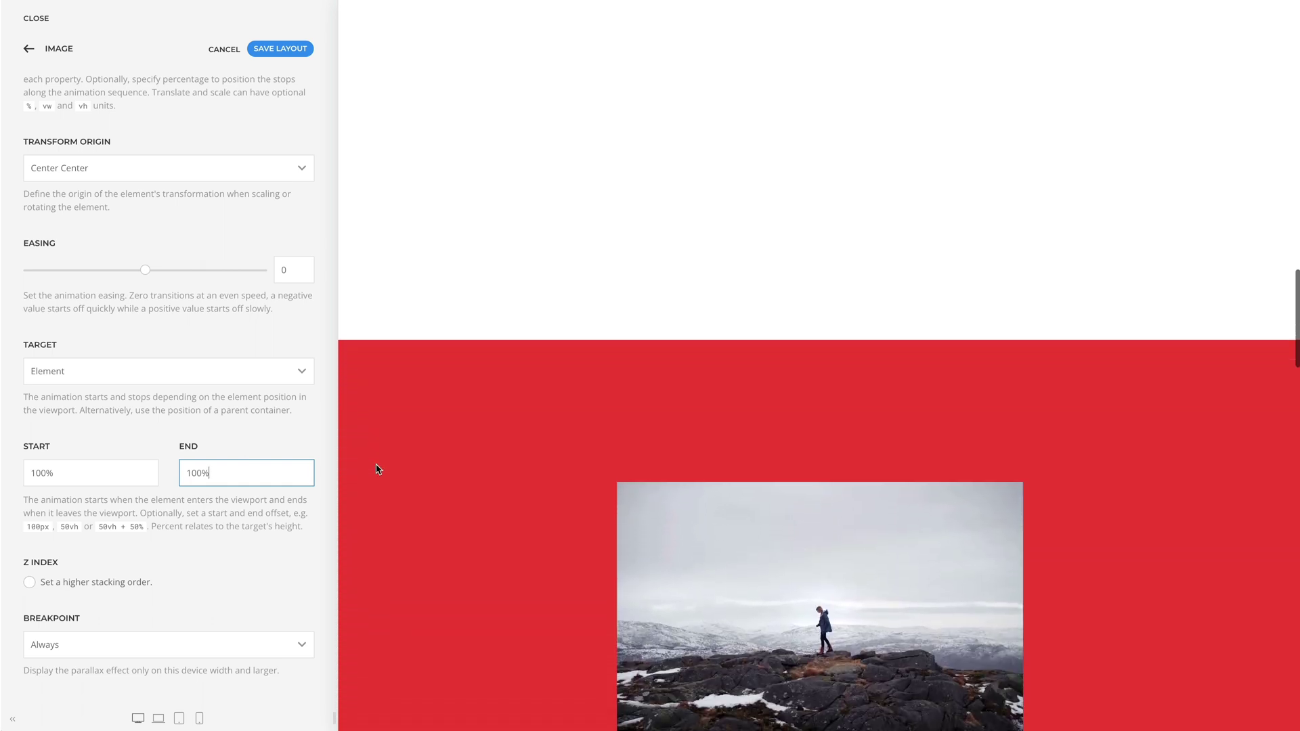
pyautogui.scroll(-5, 378, 470)
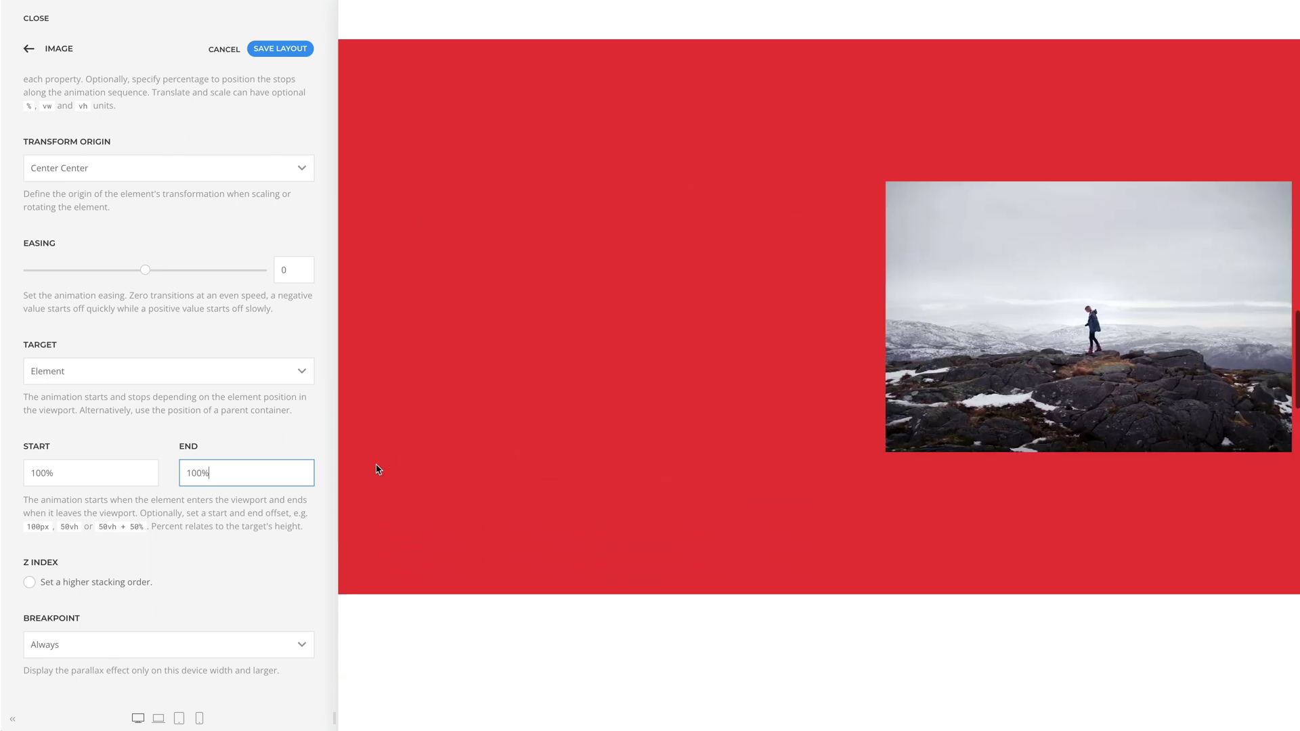
pyautogui.scroll(-5, 378, 470)
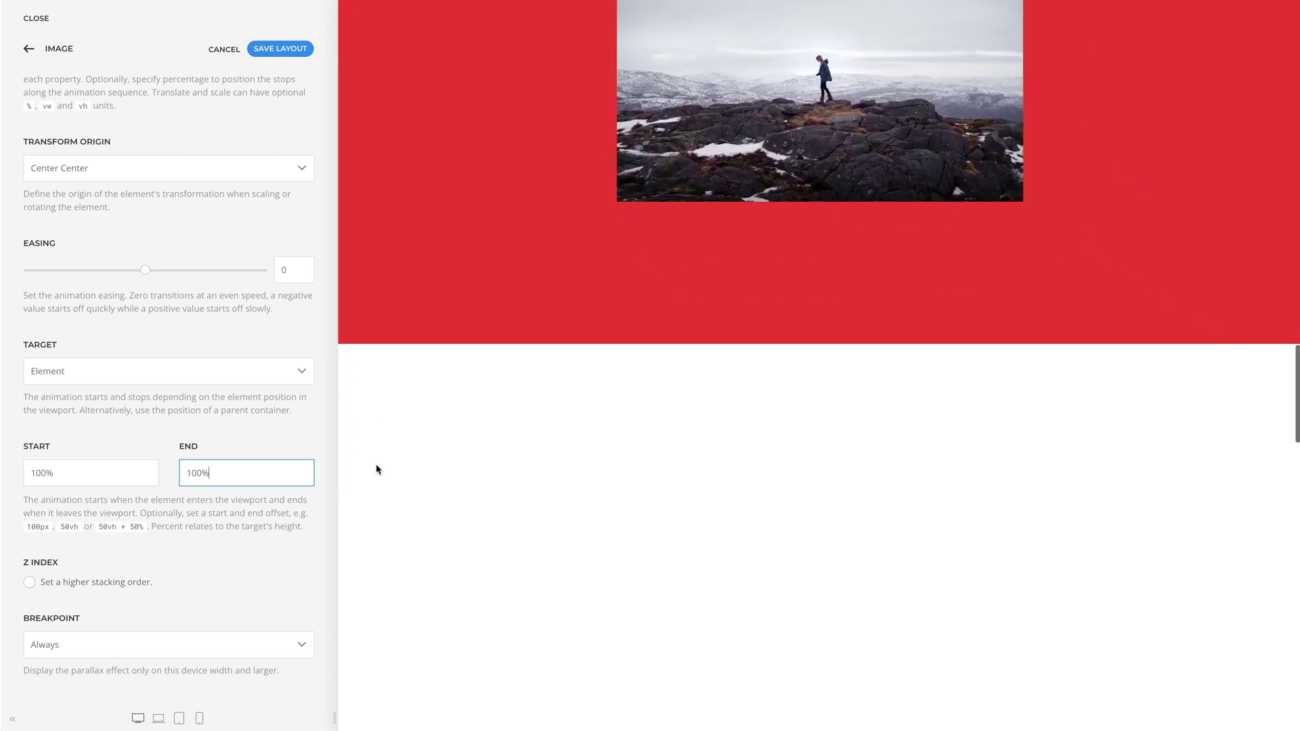
pyautogui.scroll(-5, 378, 469)
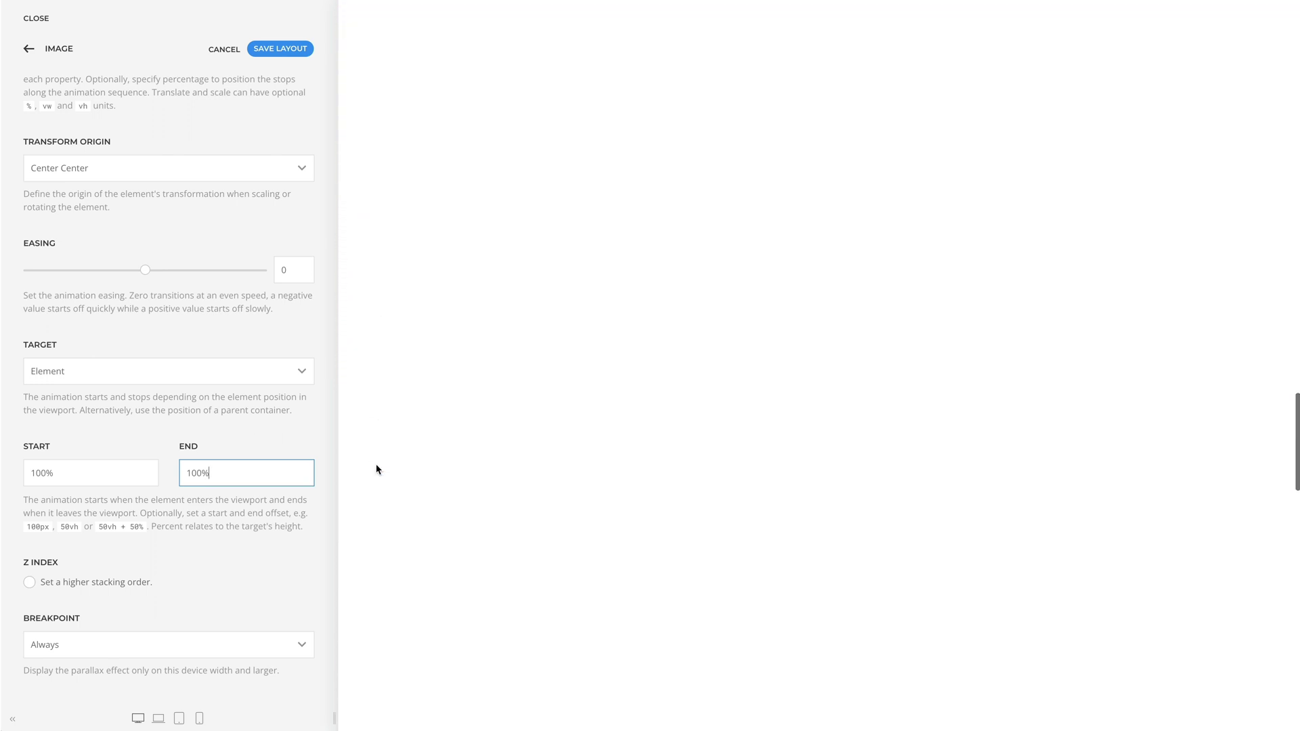
pyautogui.scroll(5, 378, 470)
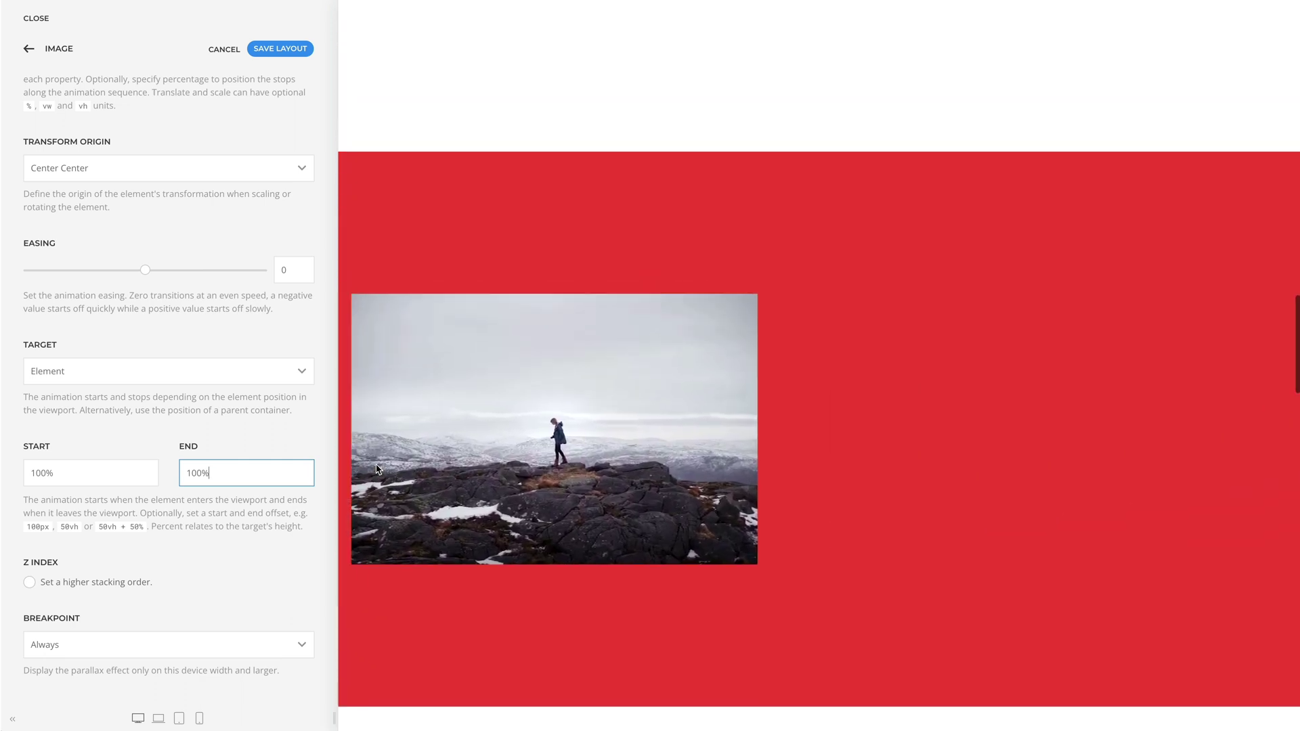
pyautogui.scroll(8, 378, 469)
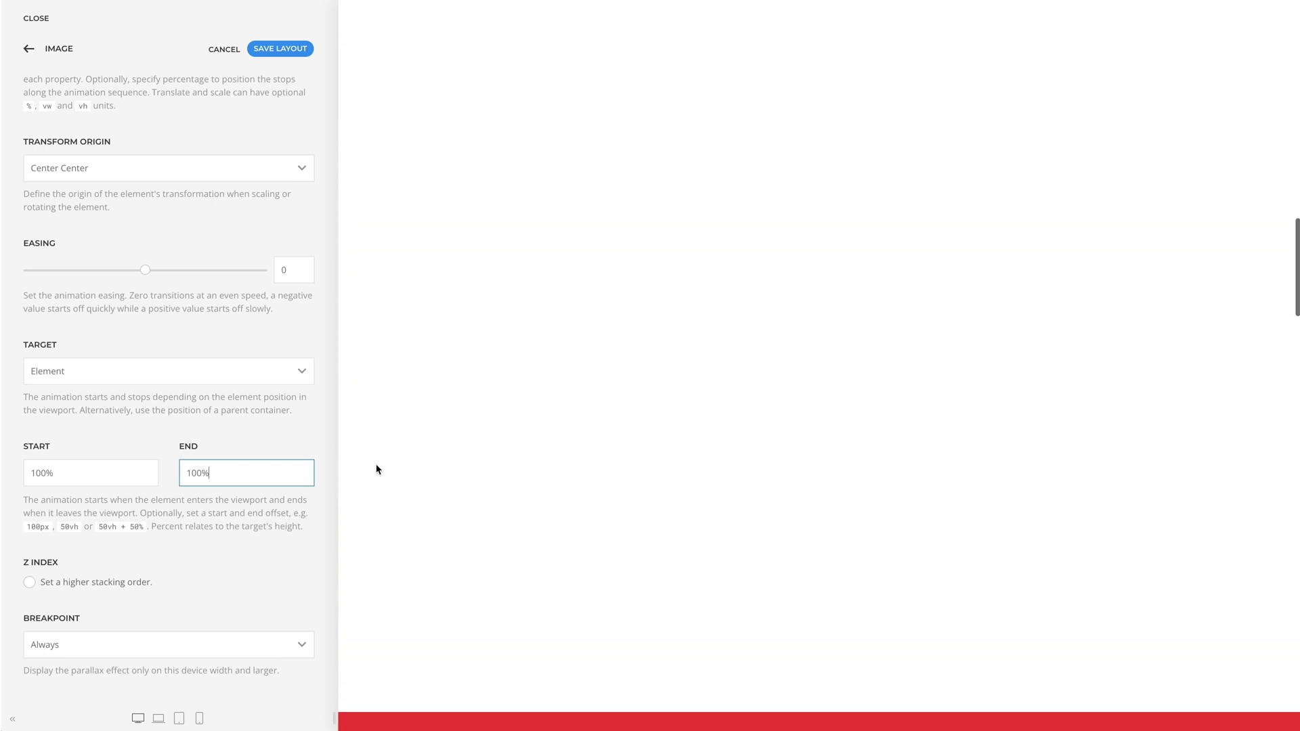
# Switch the parallax Target to Column and watch the swing in the preview
pyautogui.click(256, 376)
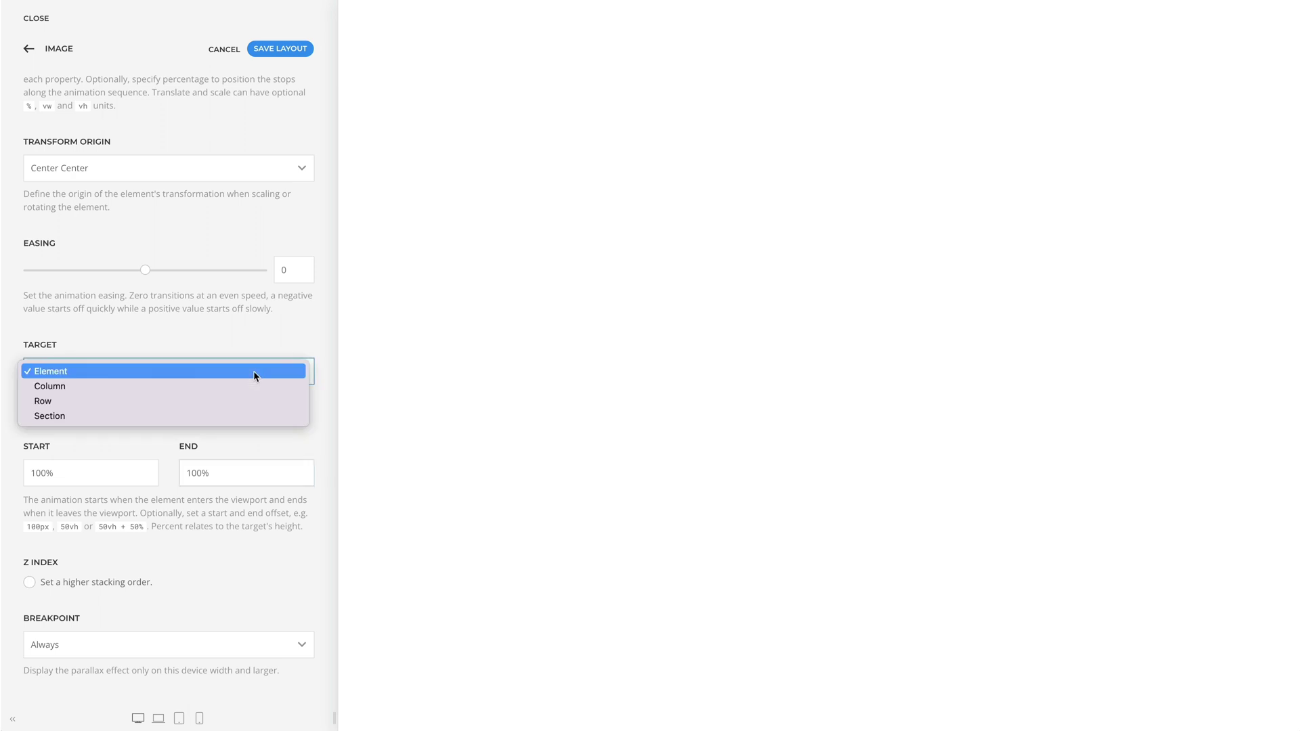
pyautogui.click(256, 386)
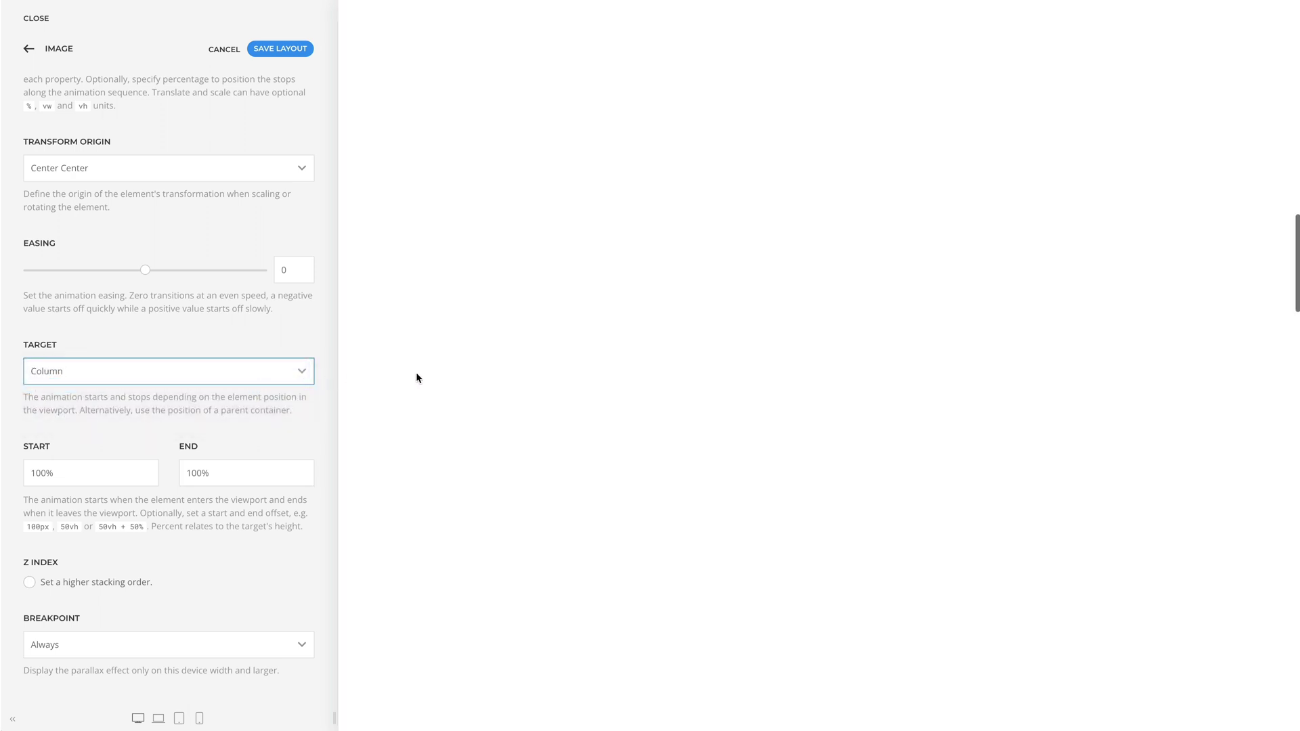
pyautogui.scroll(-5, 416, 371)
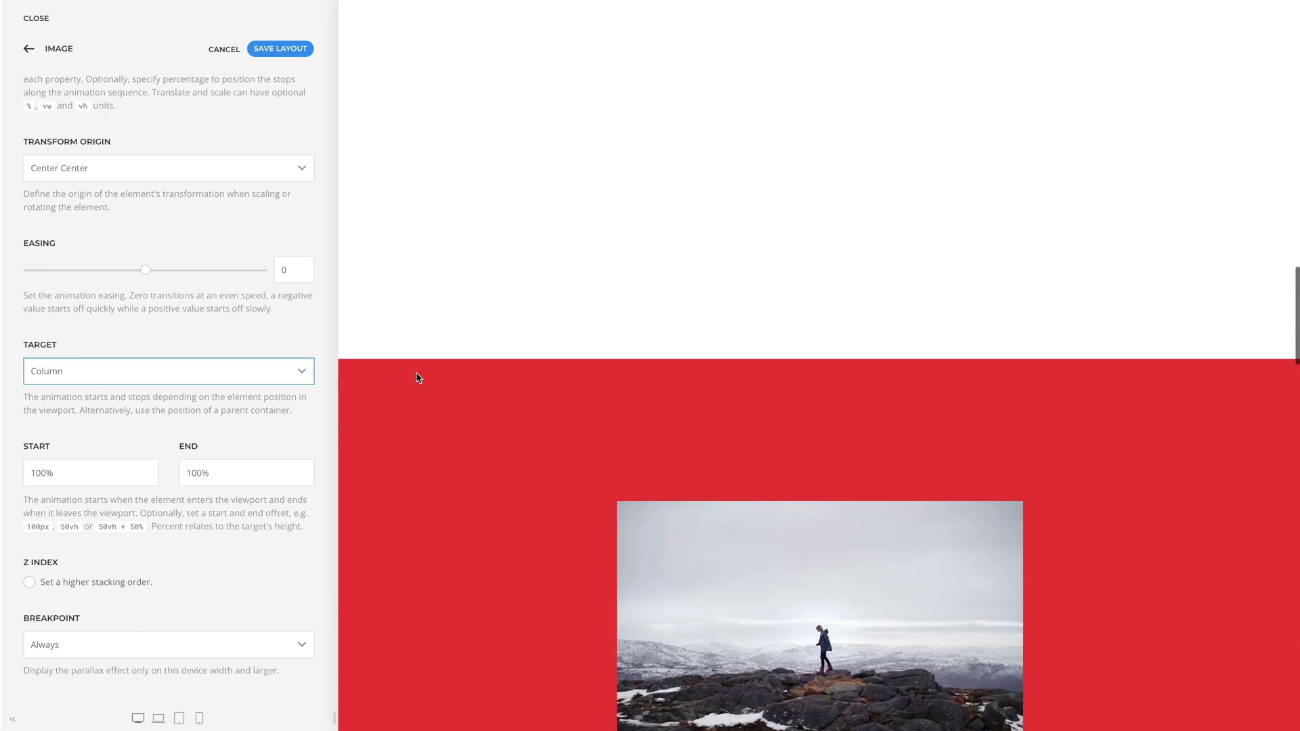
pyautogui.scroll(-3, 415, 378)
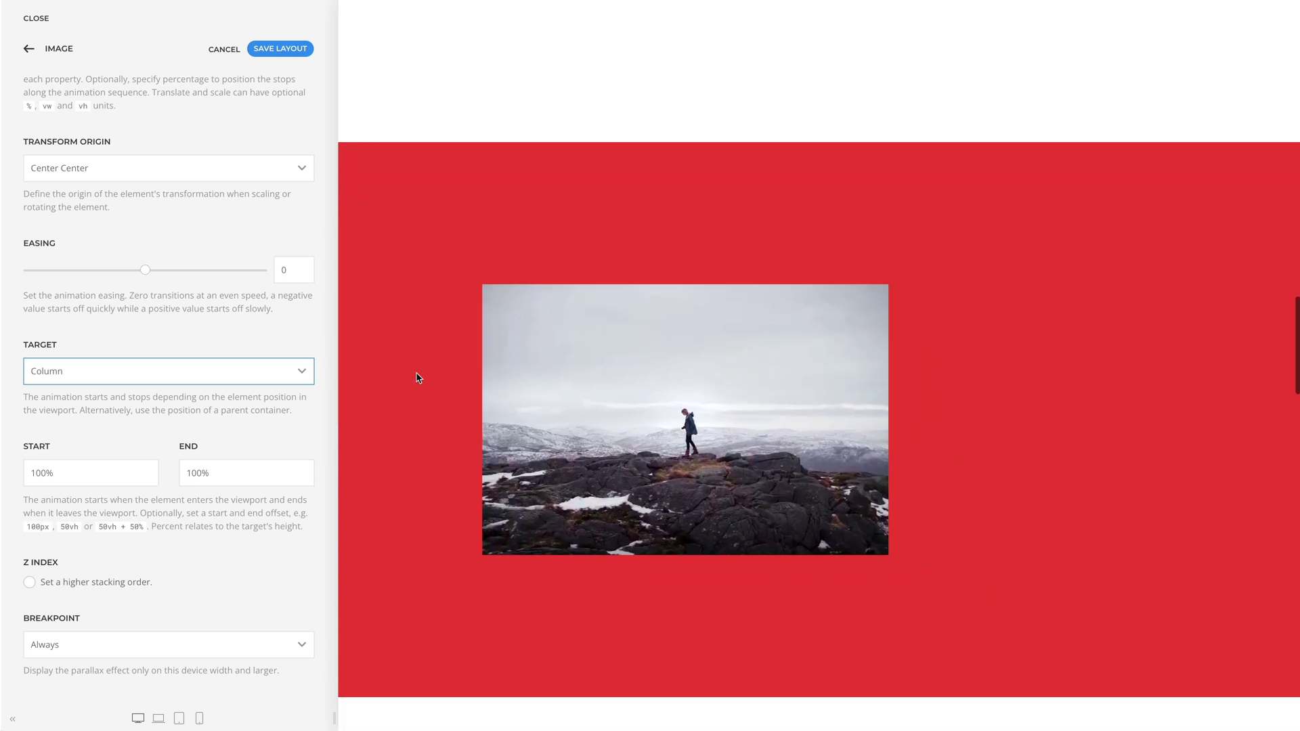
pyautogui.scroll(-3, 416, 377)
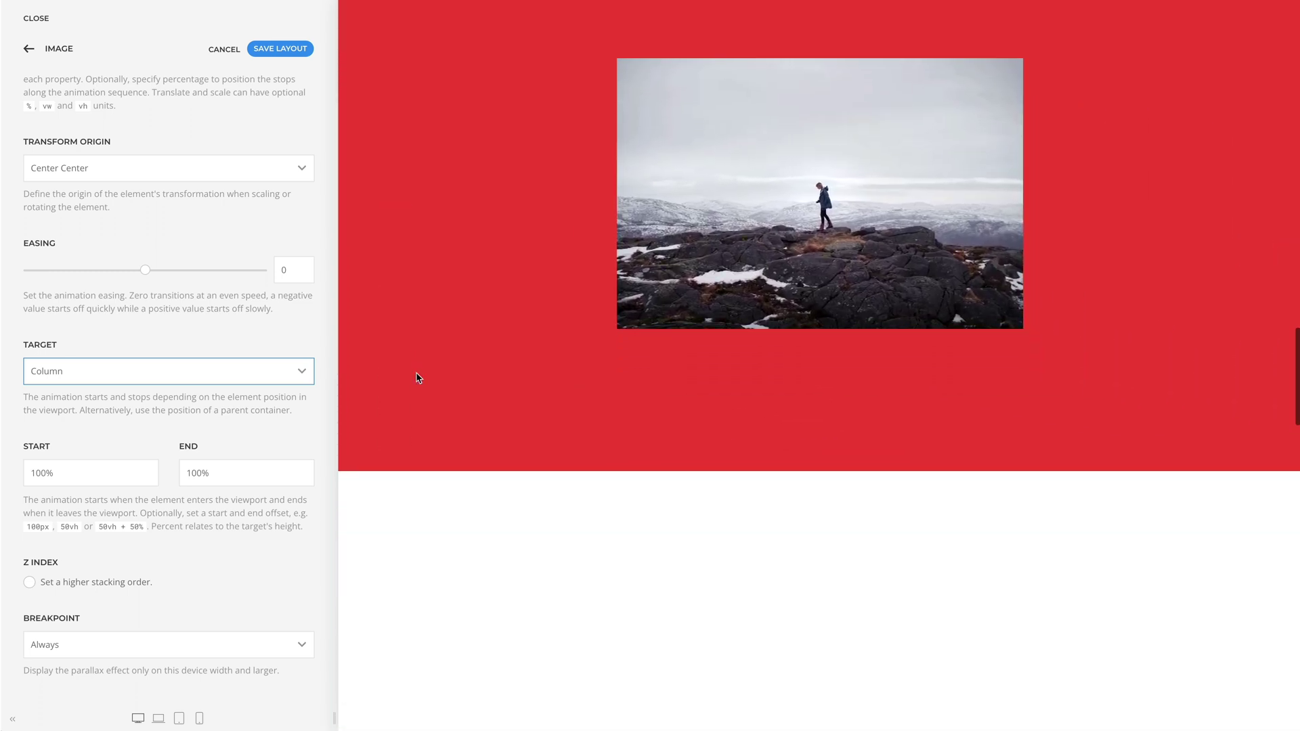
pyautogui.scroll(-5, 417, 373)
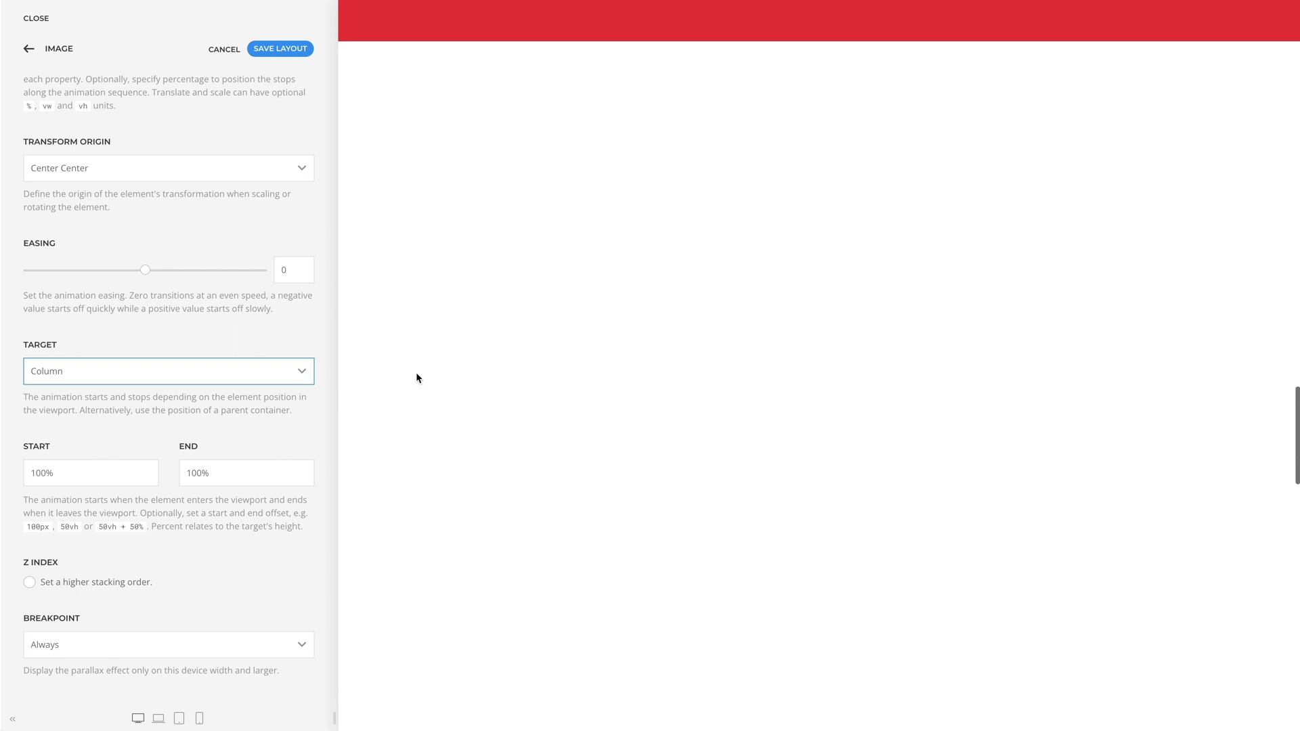
pyautogui.scroll(-1, 417, 378)
# Return to the top of the preview and set the parallax Target back to Element
pyautogui.scroll(8, 416, 377)
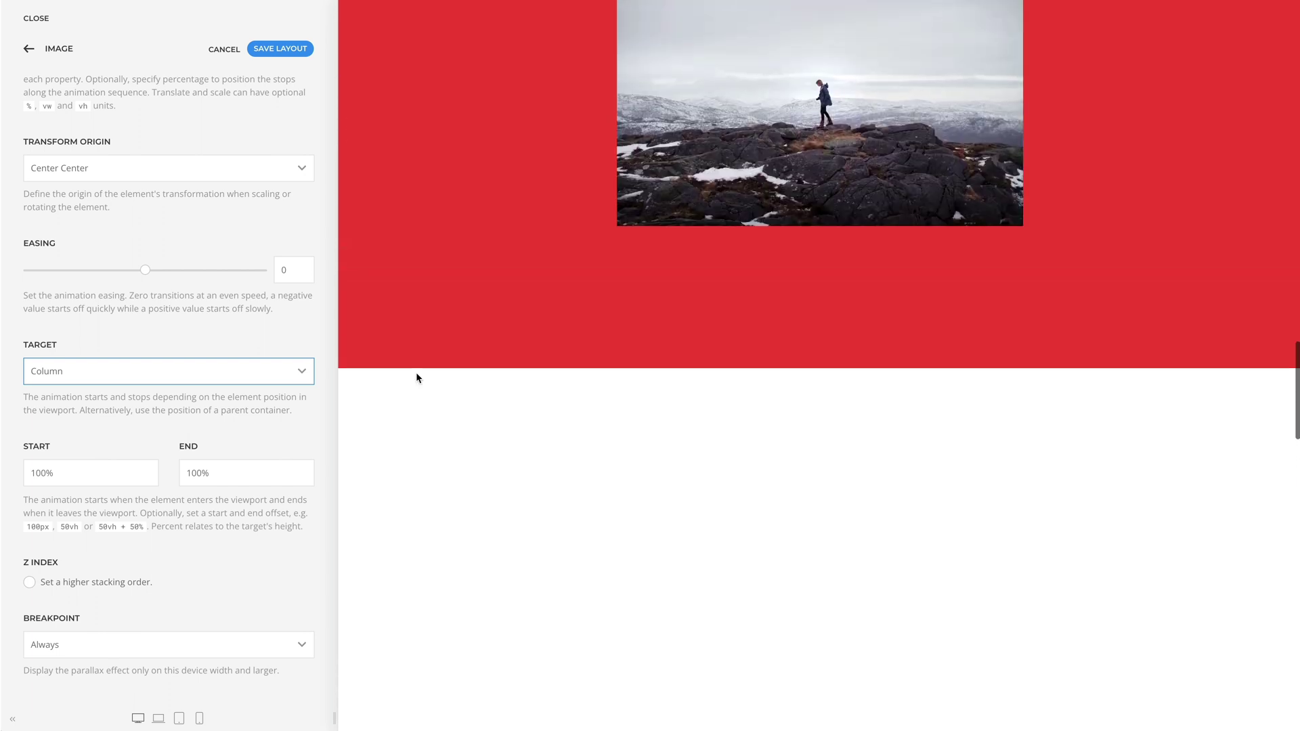
pyautogui.scroll(7, 416, 377)
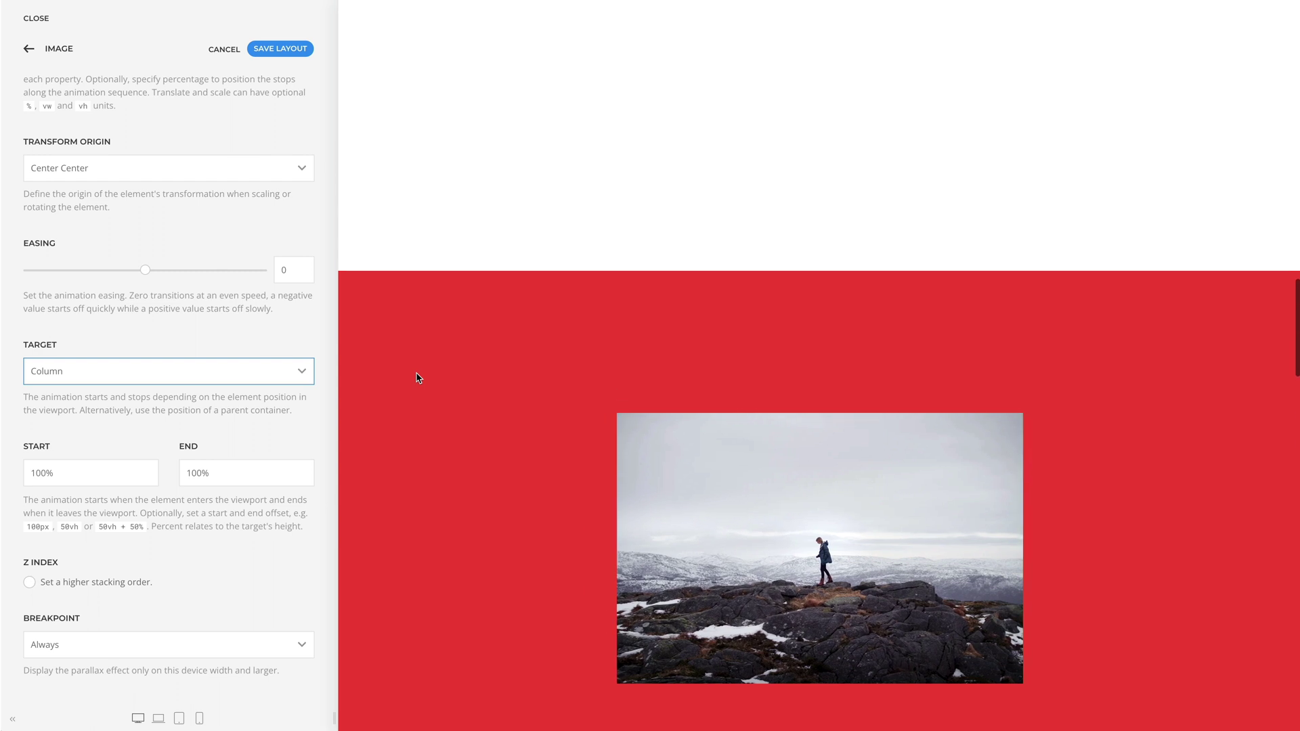
pyautogui.scroll(4, 417, 378)
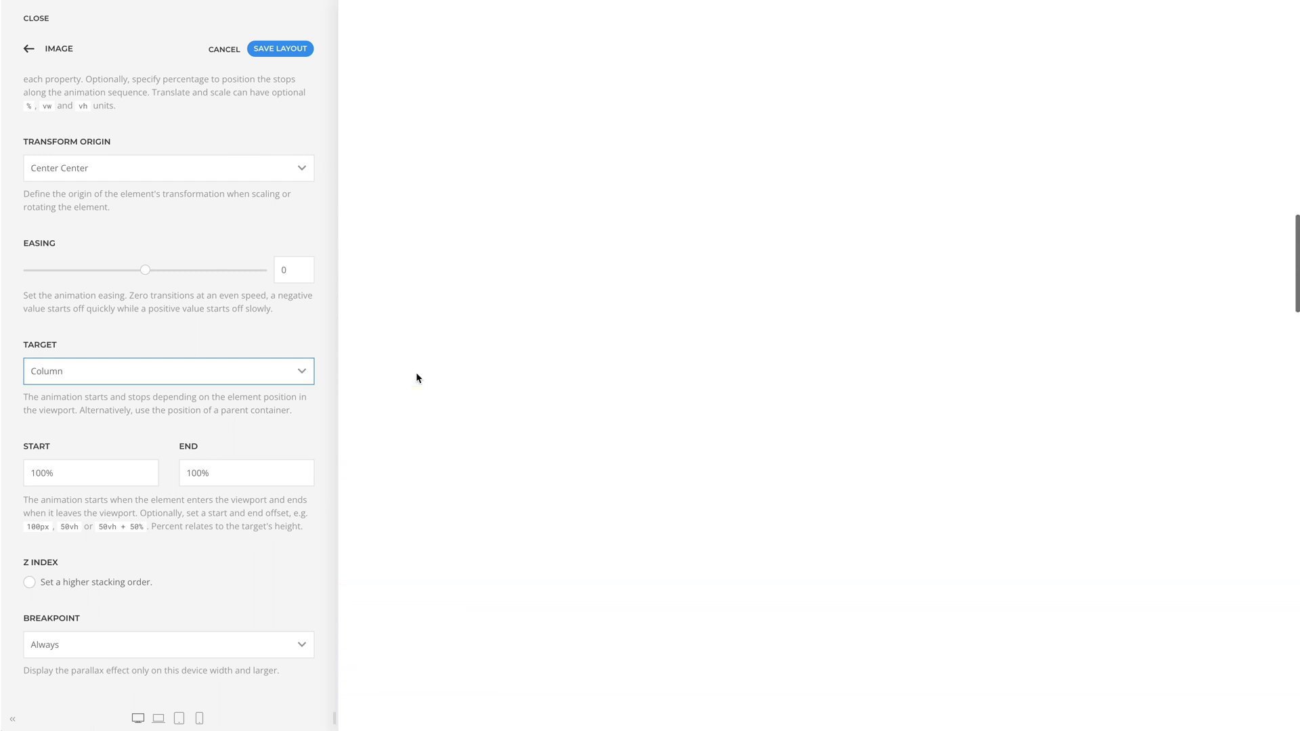
pyautogui.click(285, 373)
pyautogui.click(283, 359)
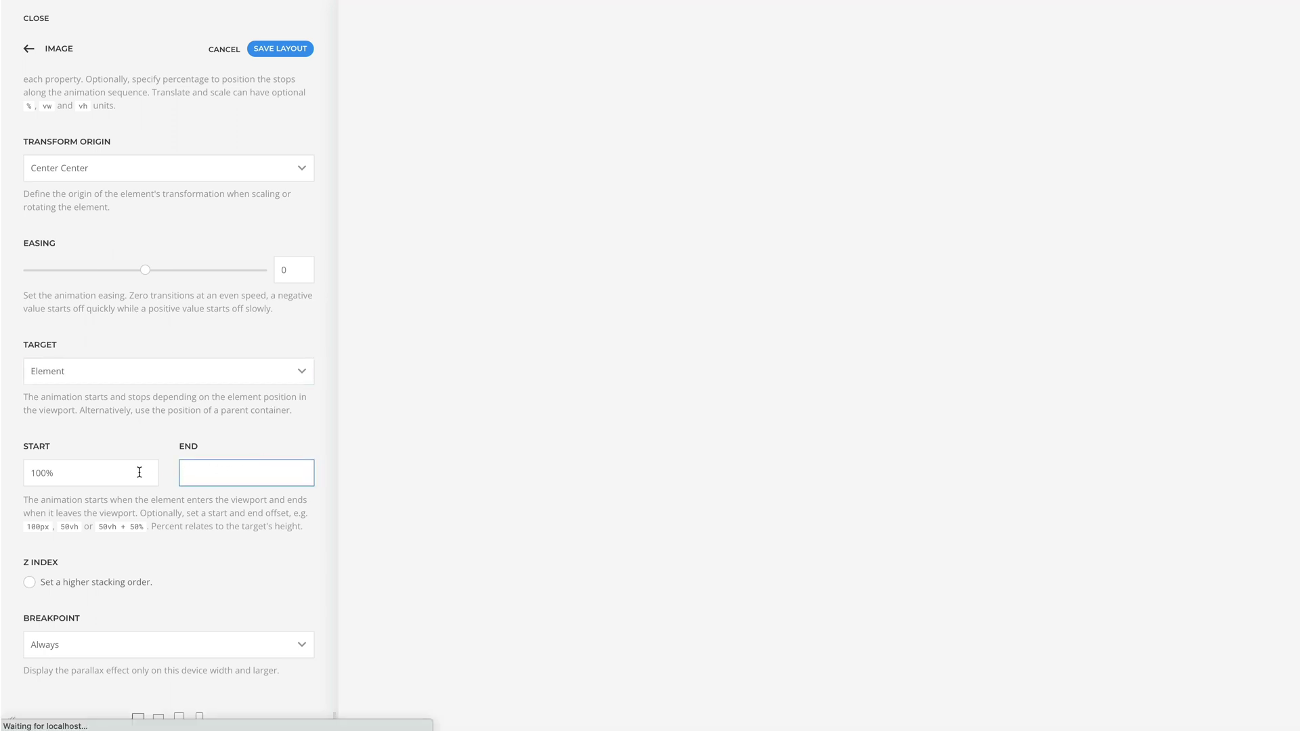
# Change the parallax Start offset to 50vh+50% and test the motion in the preview
pyautogui.click(118, 472)
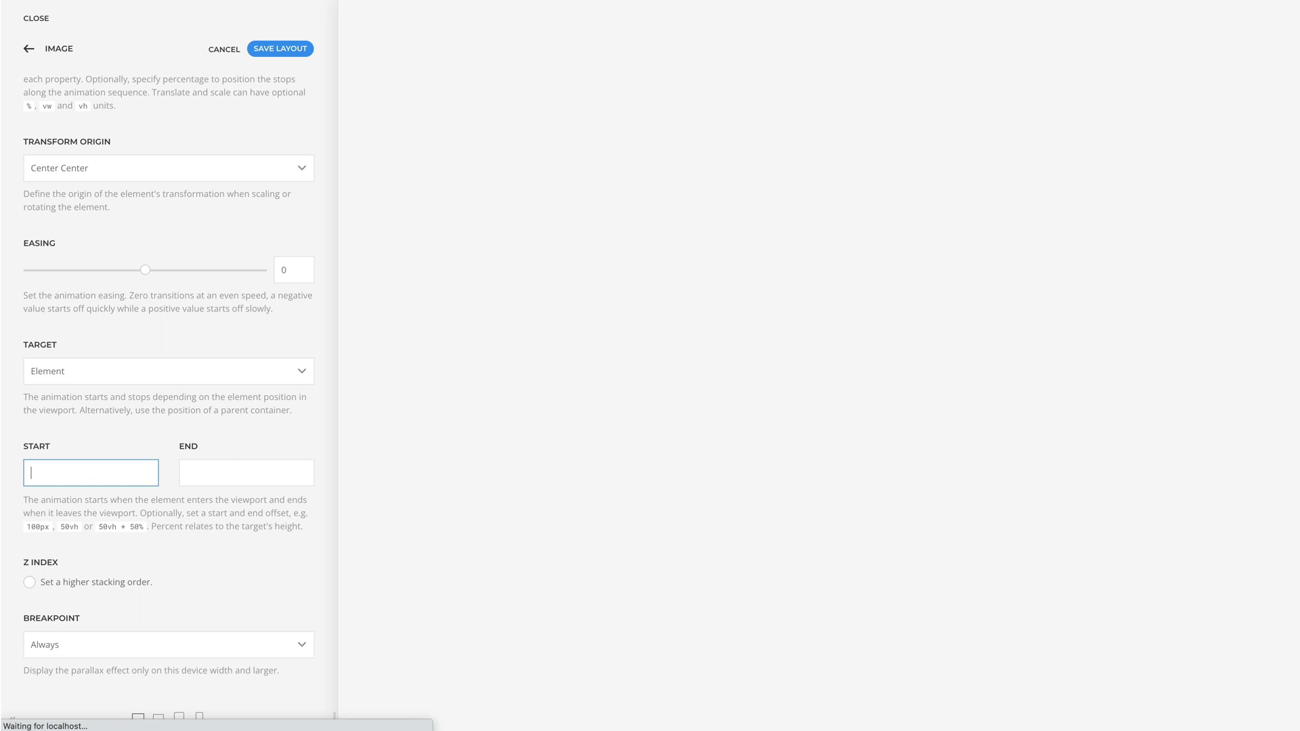
pyautogui.write('50')
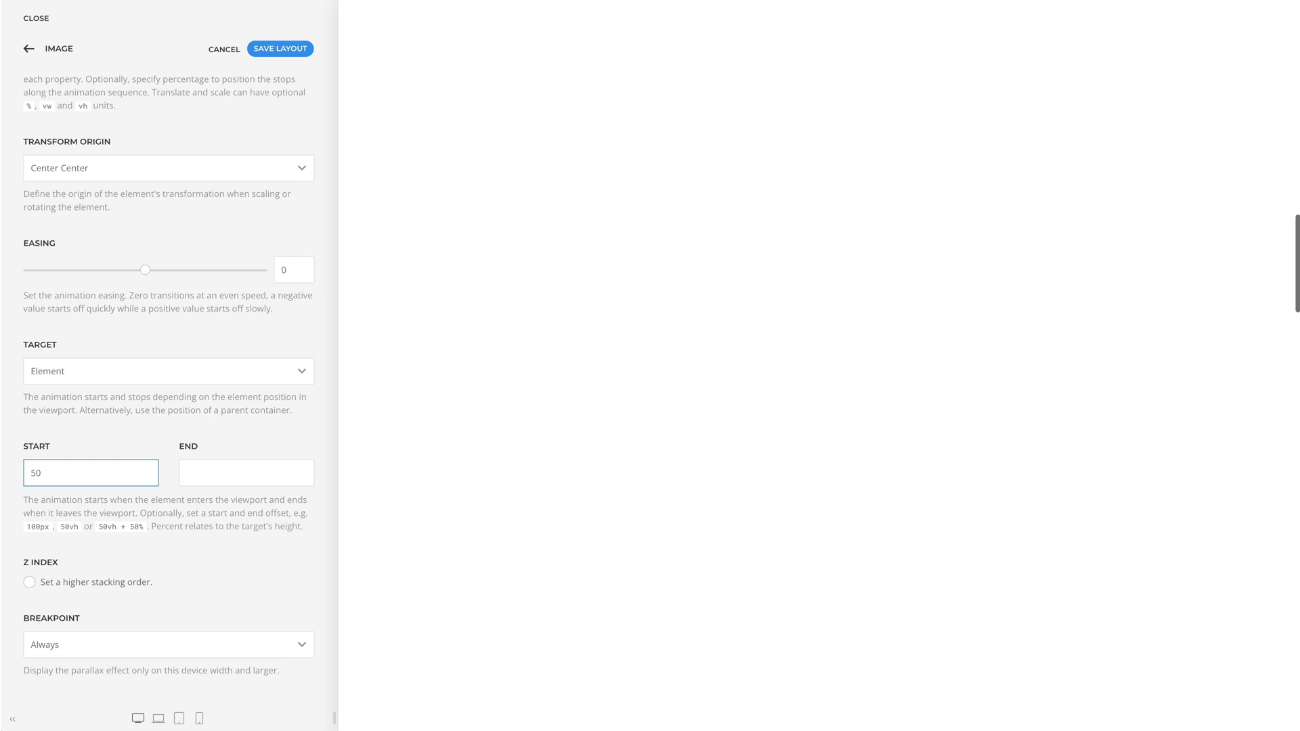
pyautogui.write('vh+50%')
pyautogui.scroll(-5, 421, 474)
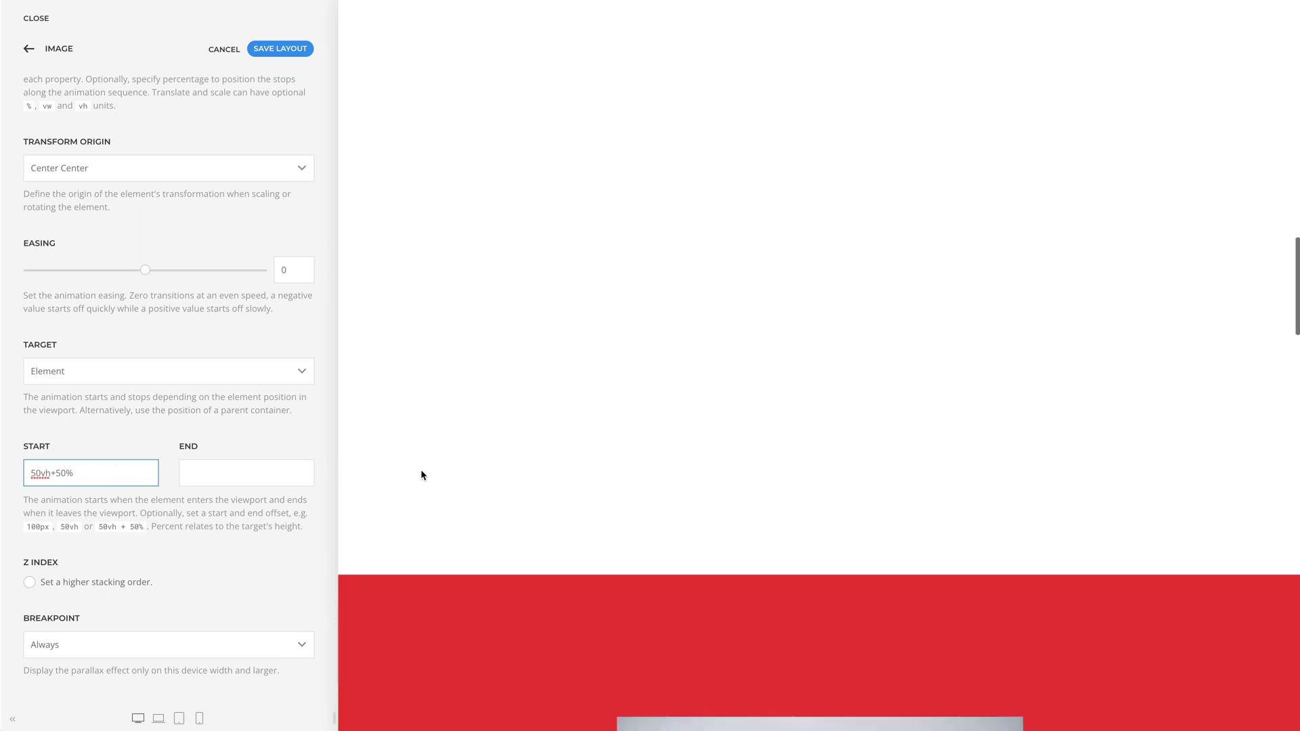
pyautogui.scroll(-4, 422, 474)
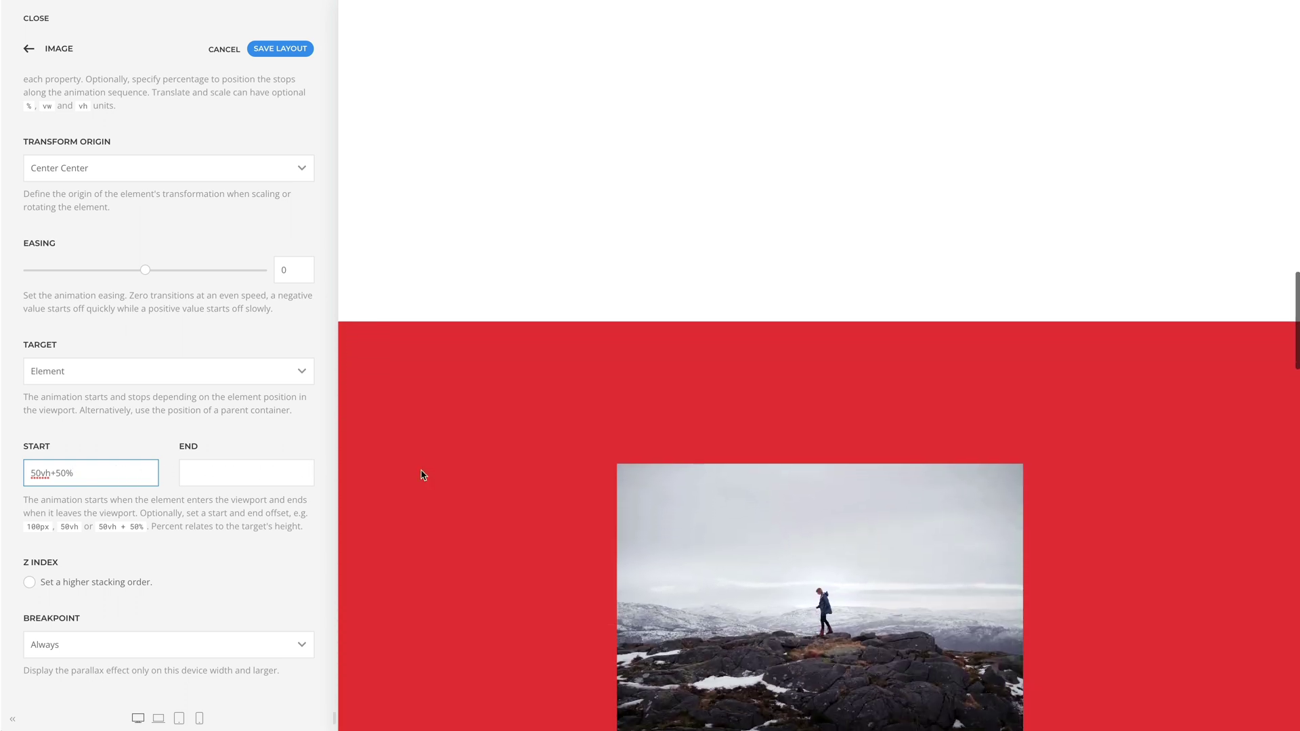
pyautogui.scroll(-5, 422, 474)
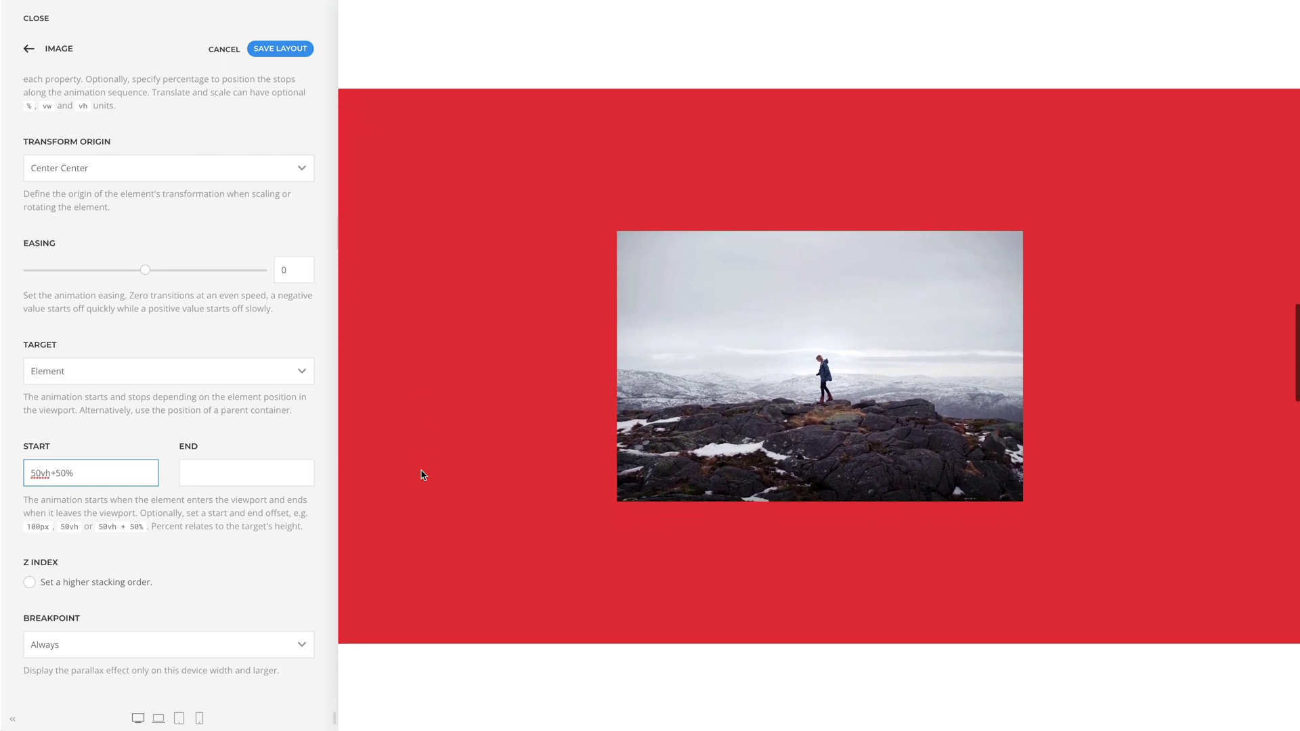
pyautogui.scroll(-6, 421, 474)
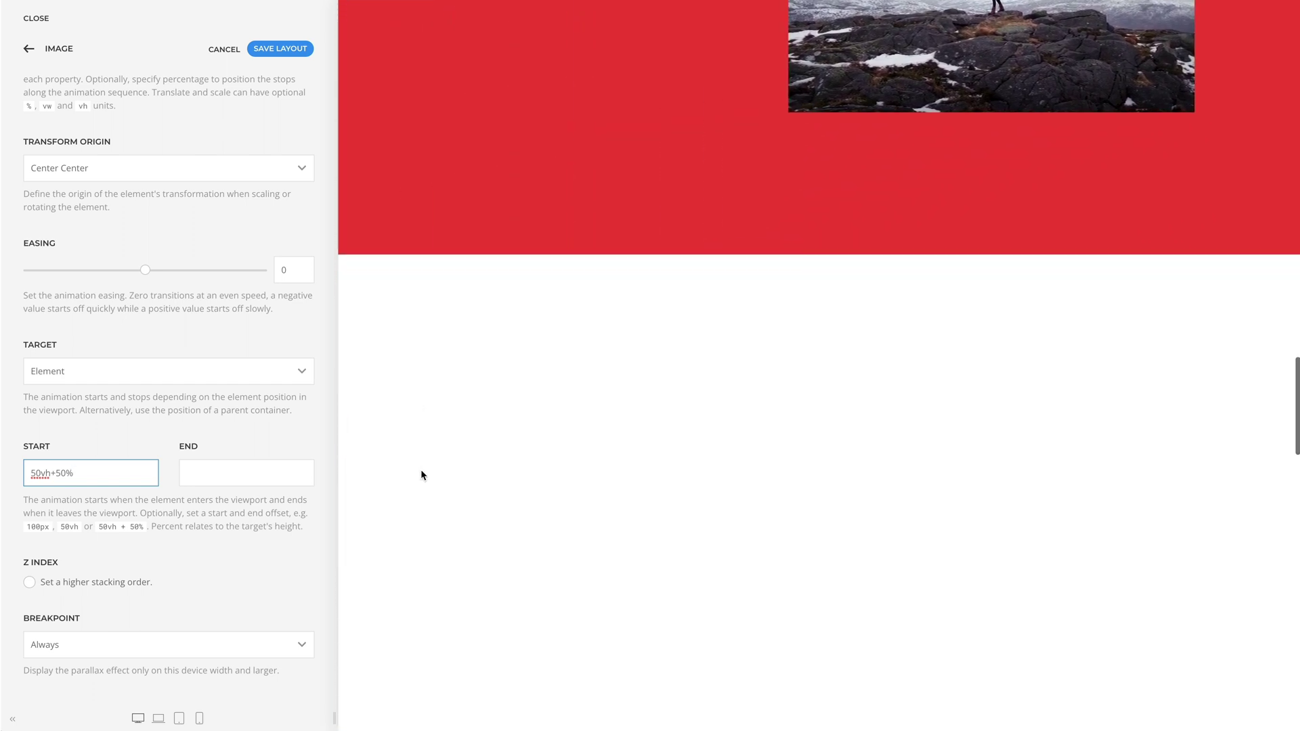
pyautogui.scroll(5, 420, 474)
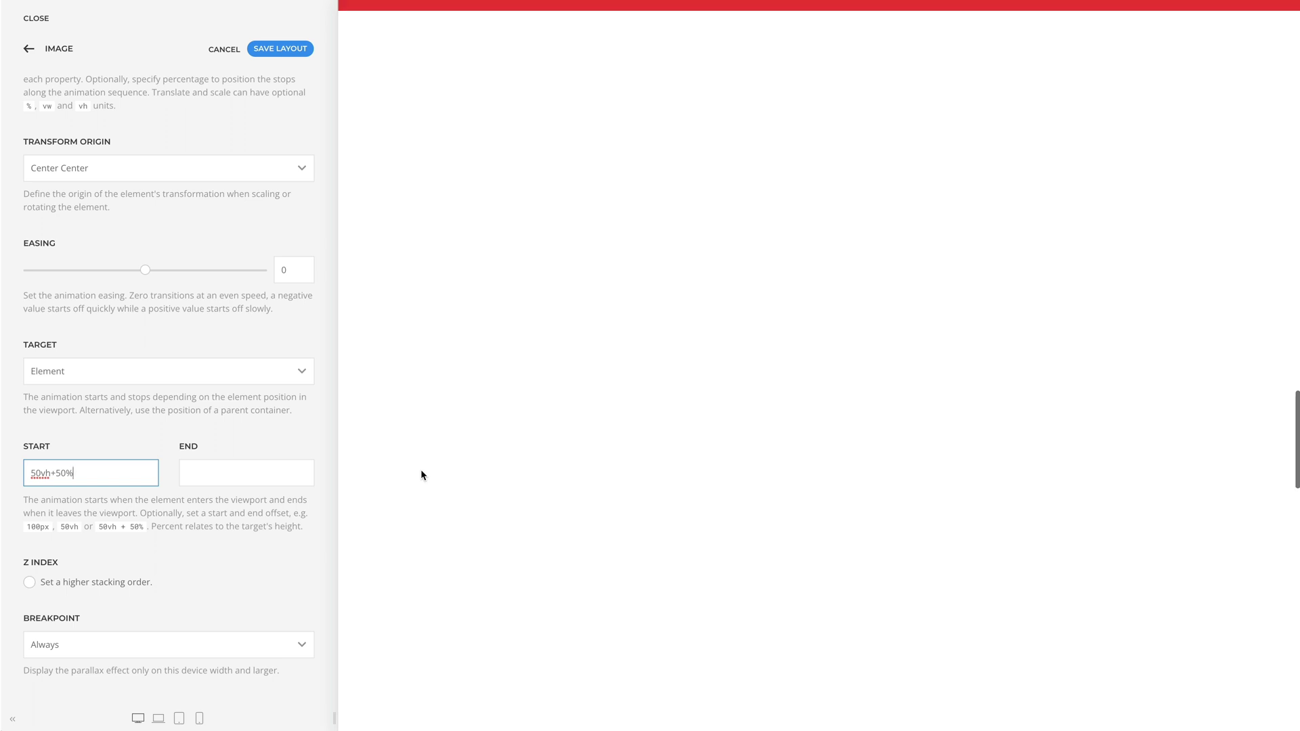
pyautogui.scroll(6, 421, 474)
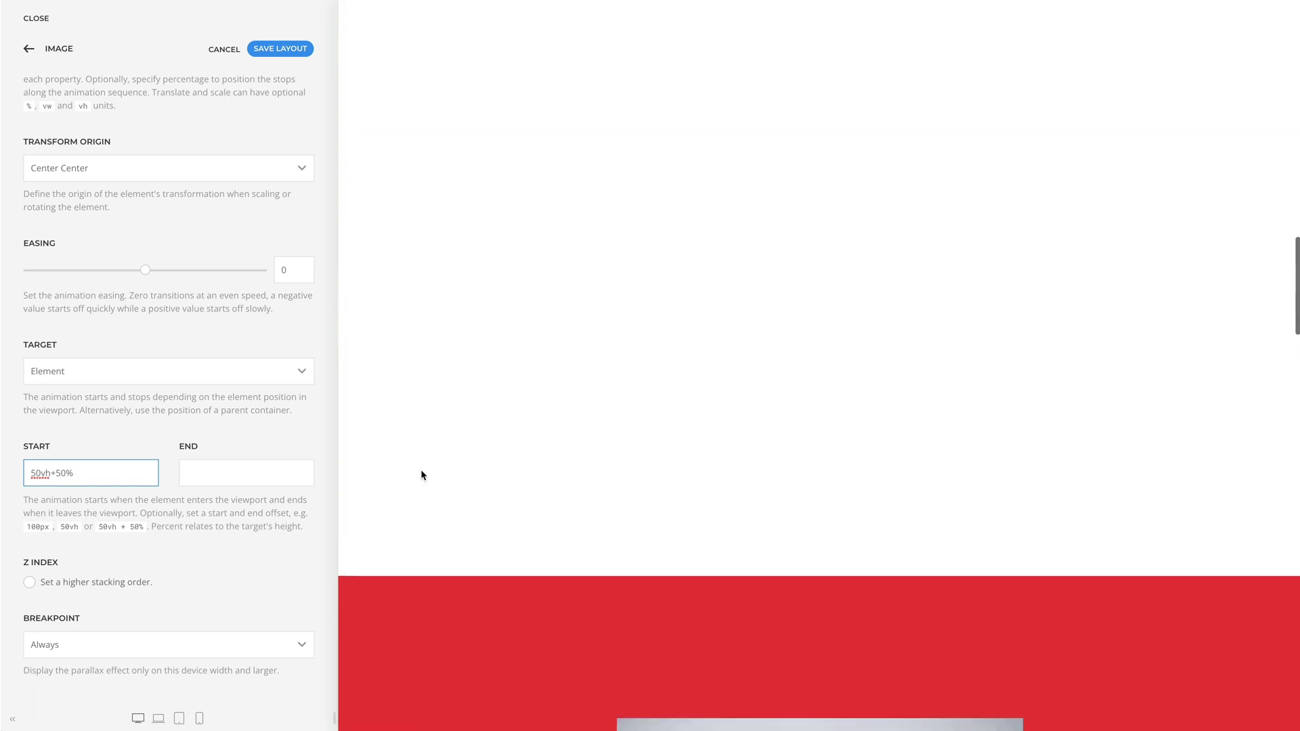
# Move the 50vh+50% offset from Start into the End field and replay the preview
pyautogui.hotkey('ctrl', 'x')
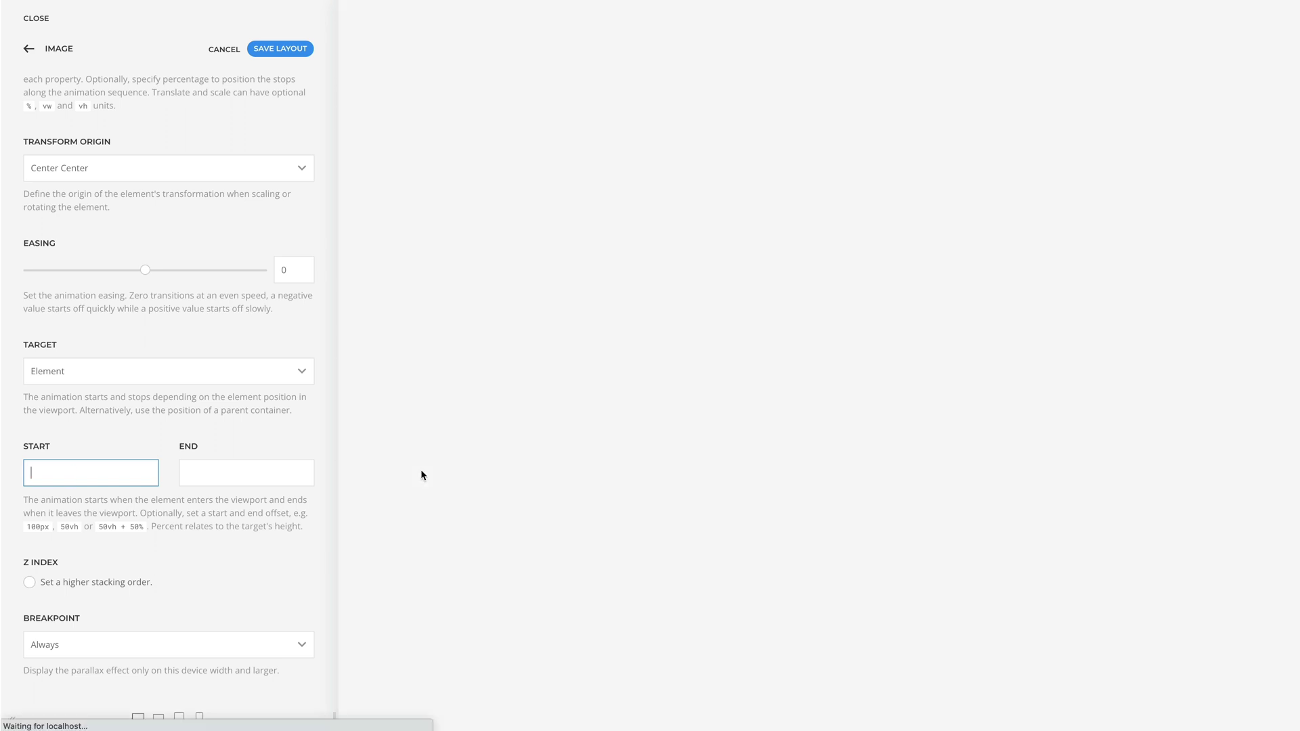
pyautogui.press('Tab')
pyautogui.hotkey('ctrl', 'v')
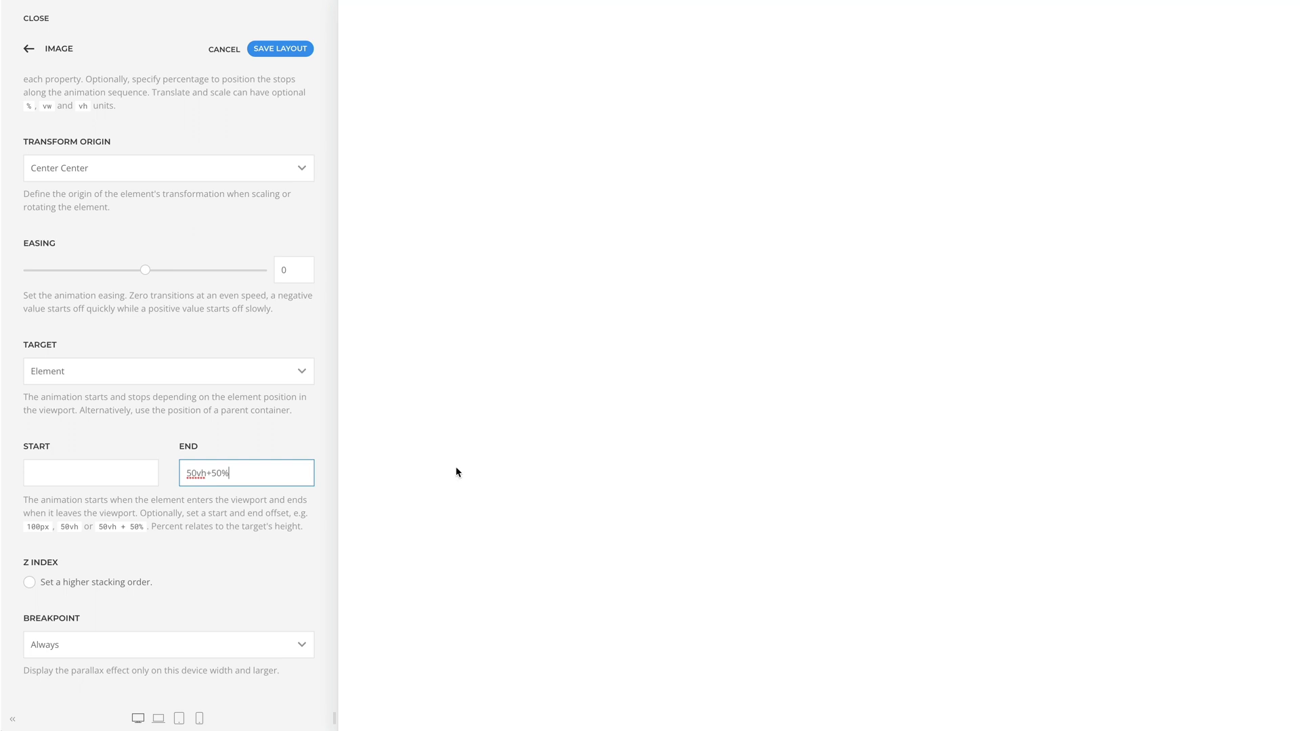
pyautogui.scroll(-5, 465, 471)
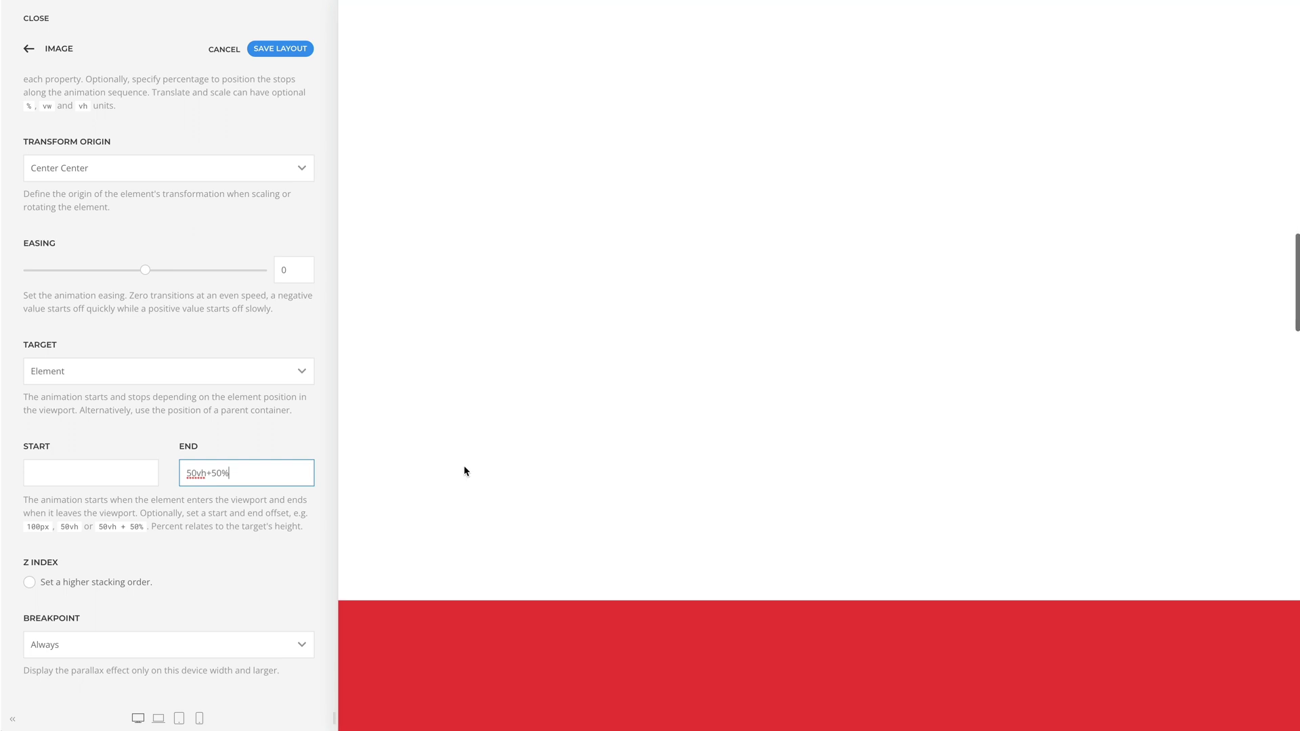
pyautogui.scroll(-5, 464, 470)
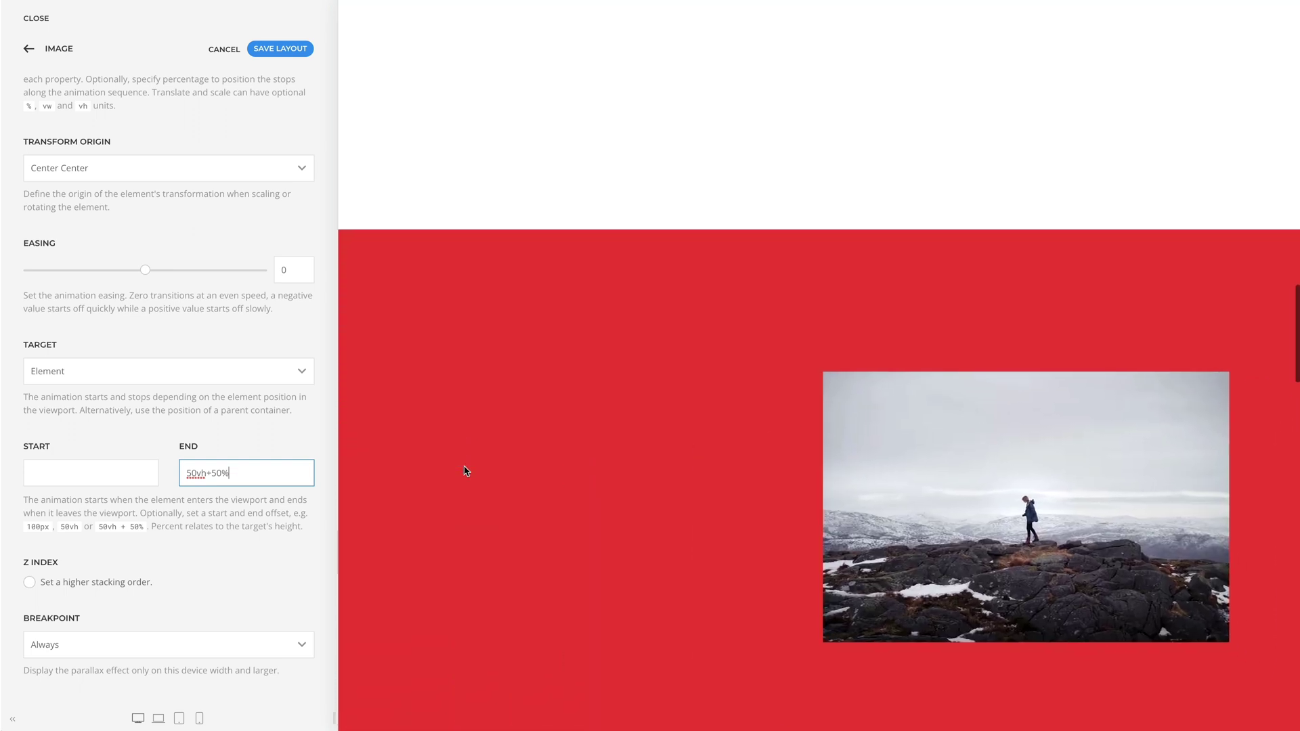
pyautogui.scroll(-6, 465, 471)
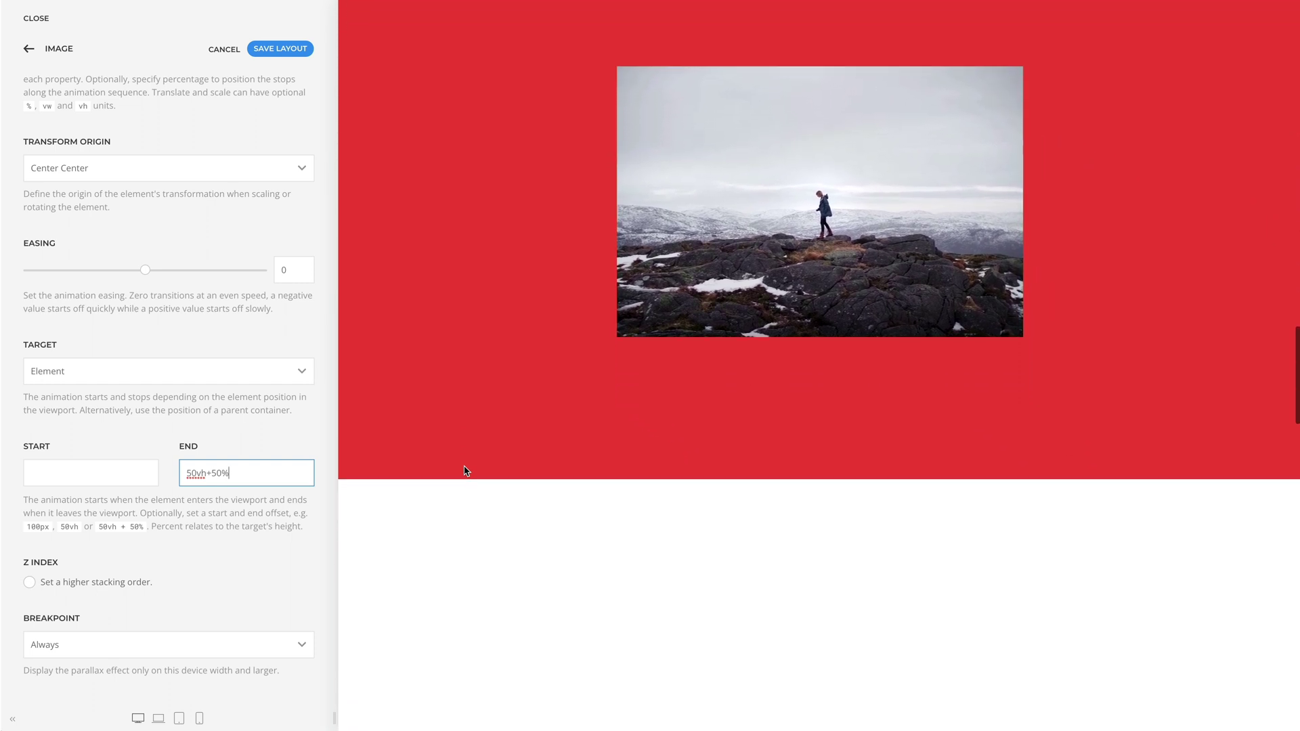
pyautogui.scroll(-3, 465, 471)
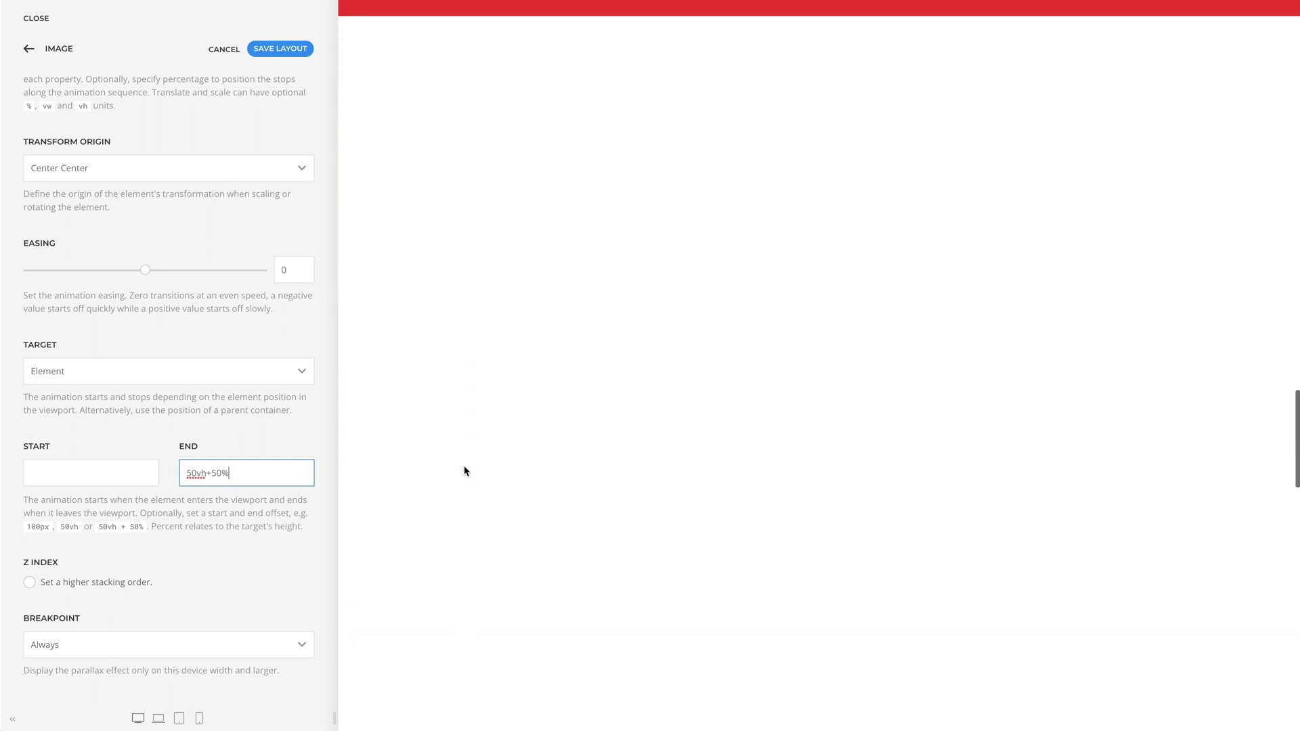
pyautogui.scroll(1, 464, 471)
pyautogui.scroll(6, 465, 471)
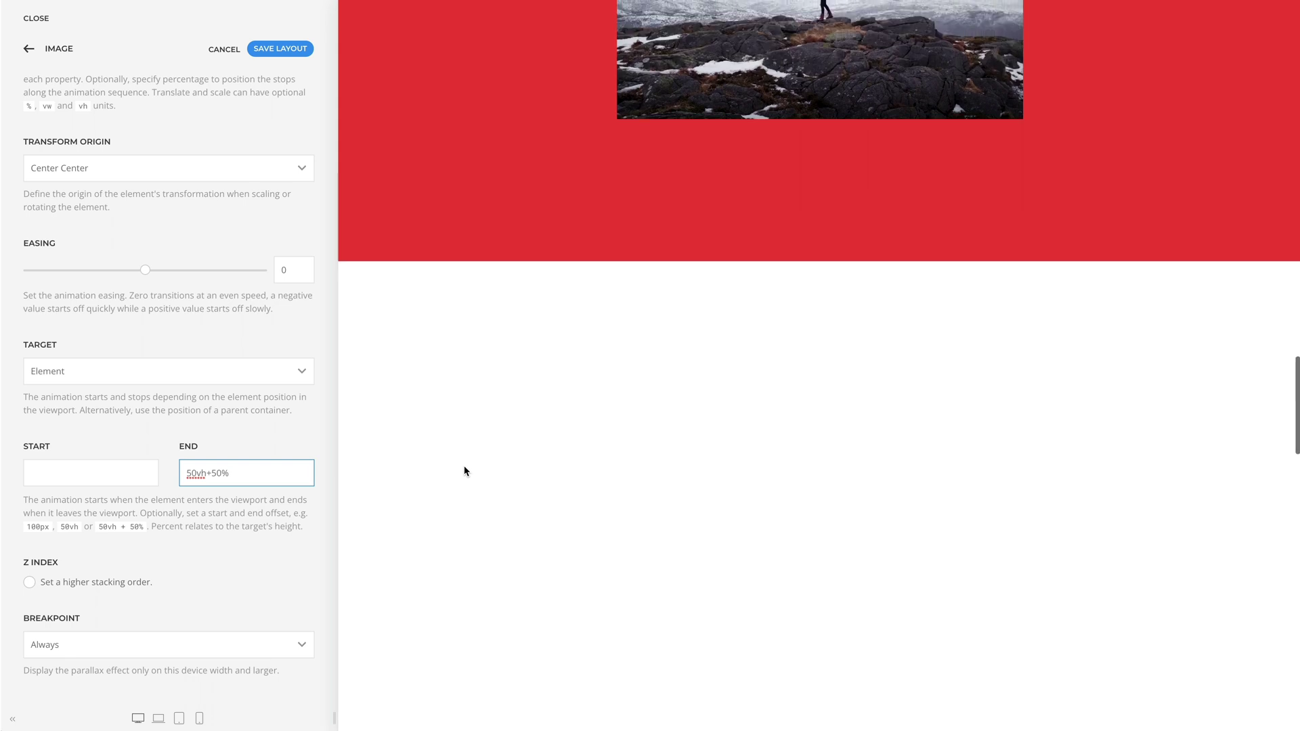
pyautogui.scroll(3, 464, 471)
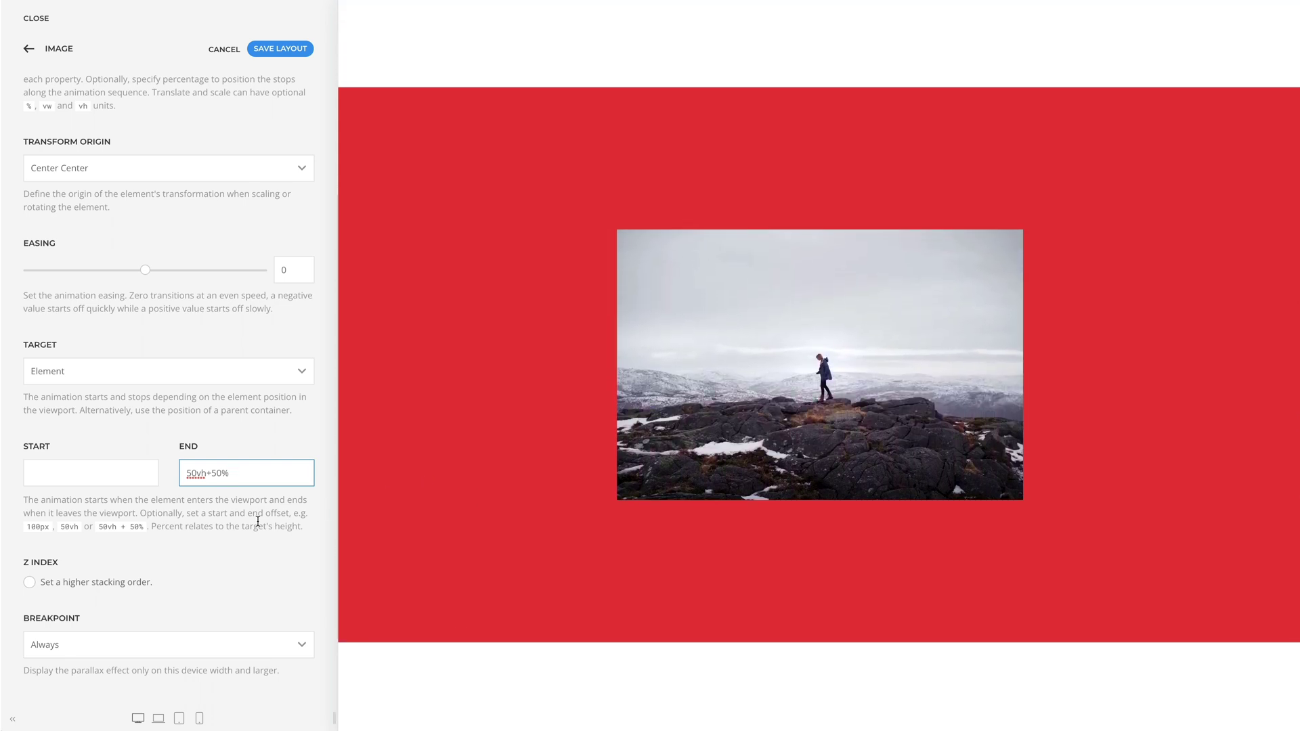
# Enable Z Index, set the parallax Breakpoint to Medium (Tablet Landscape), and preview at tablet width
pyautogui.click(29, 583)
pyautogui.click(242, 651)
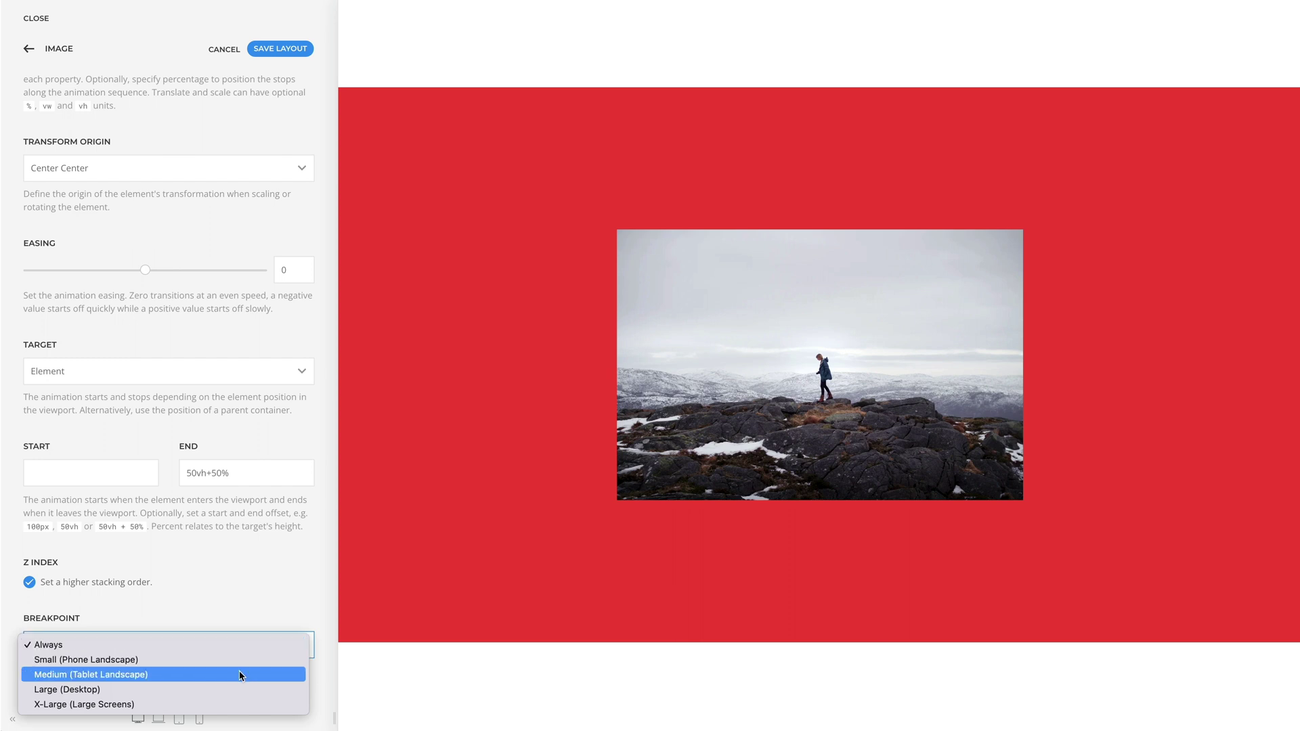
pyautogui.click(242, 676)
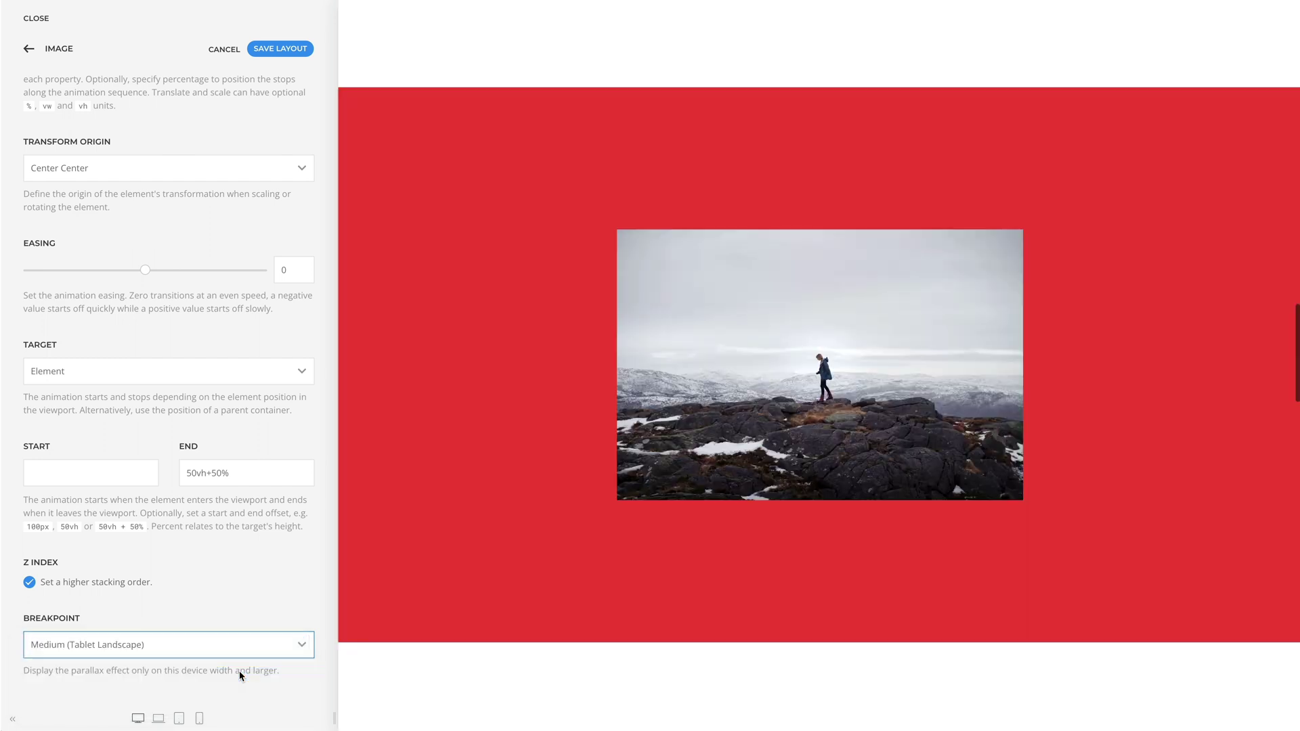
pyautogui.click(180, 717)
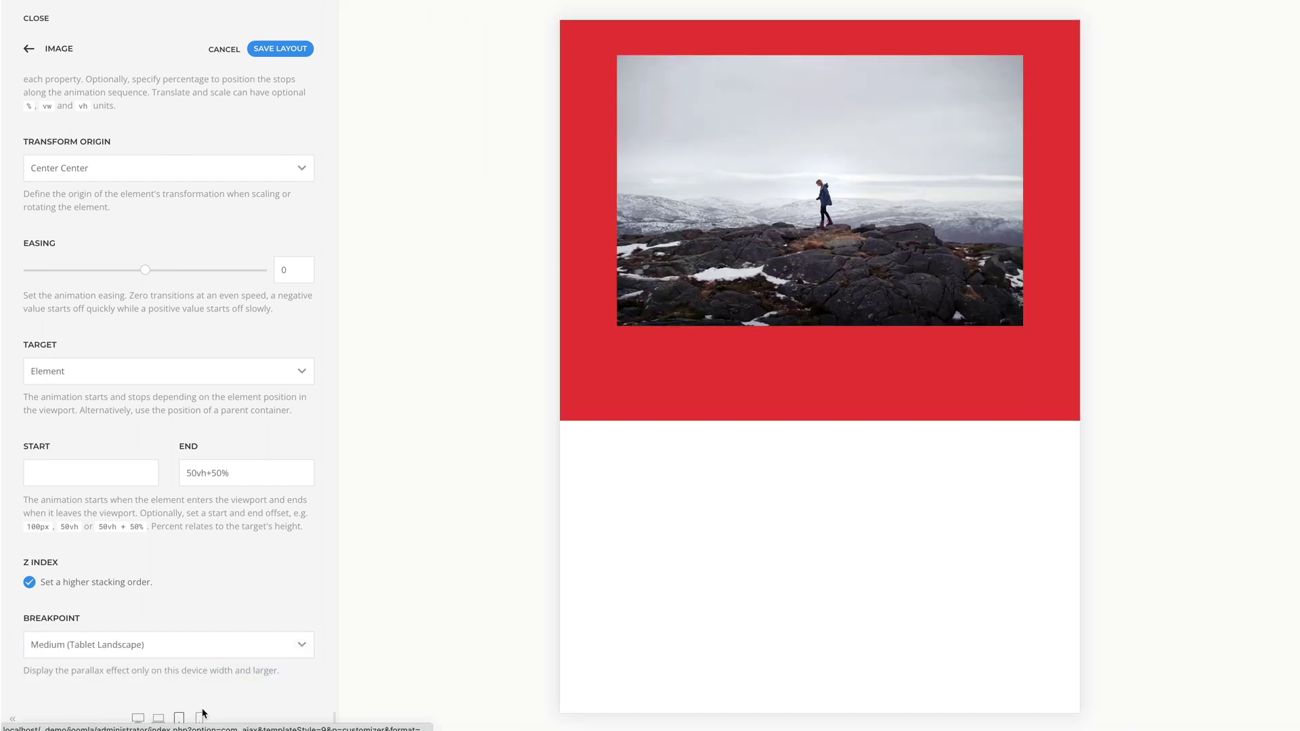
pyautogui.scroll(10, 598, 629)
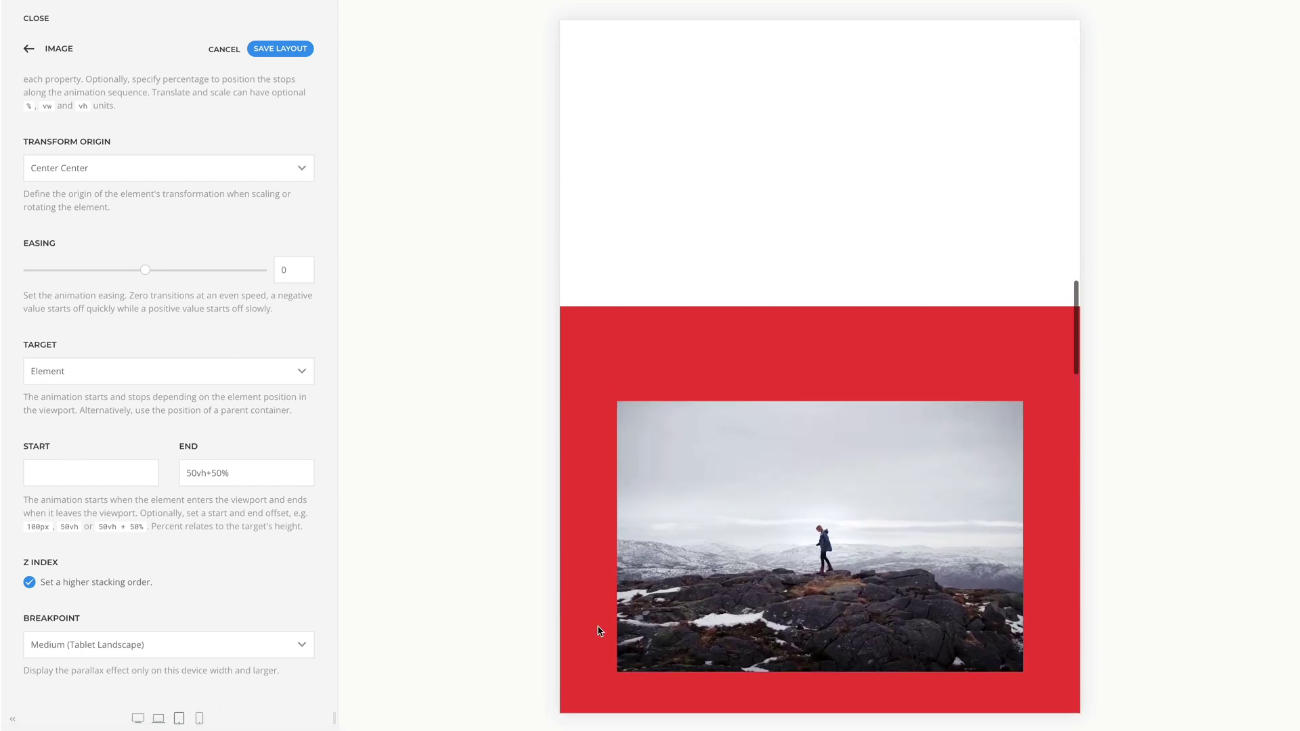